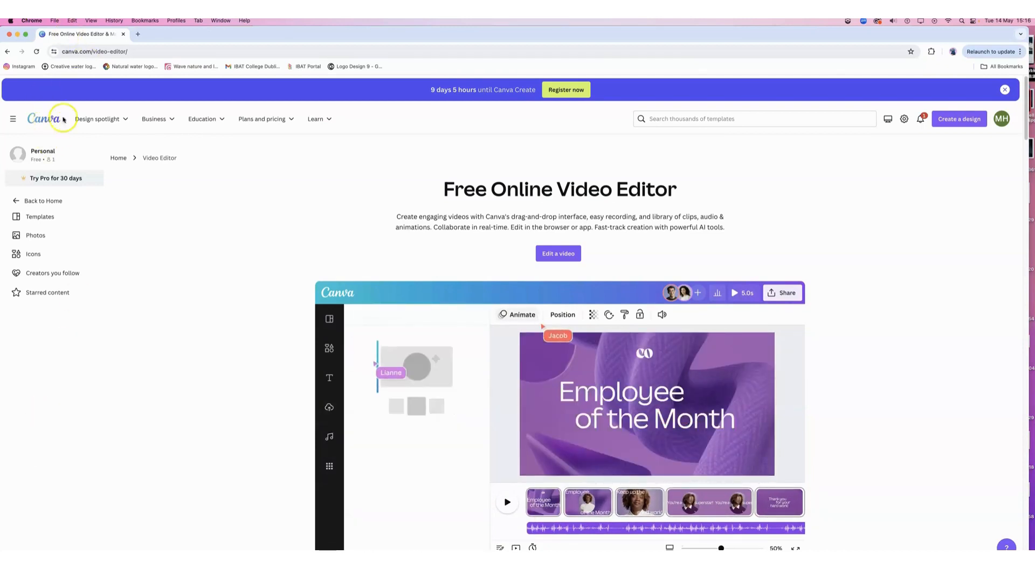
# - Start a new blank video design from the Free Online Video Editor page
pyautogui.click(111, 120)
pyautogui.click(111, 120)
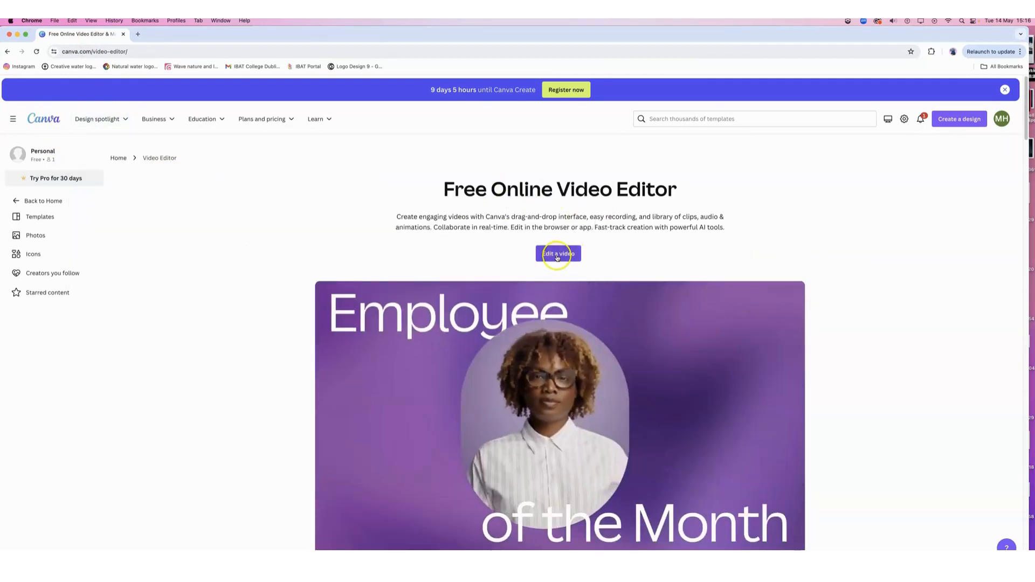
pyautogui.click(558, 254)
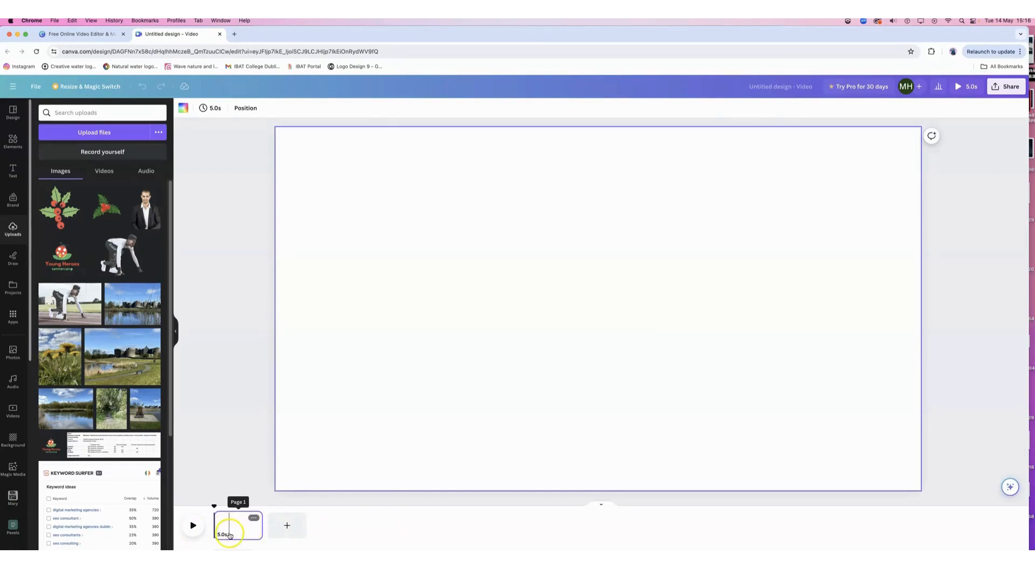
# - Add the uploaded Young Heroes summercamp logo to the page and scale it down to about 644 px wide
pyautogui.click(64, 264)
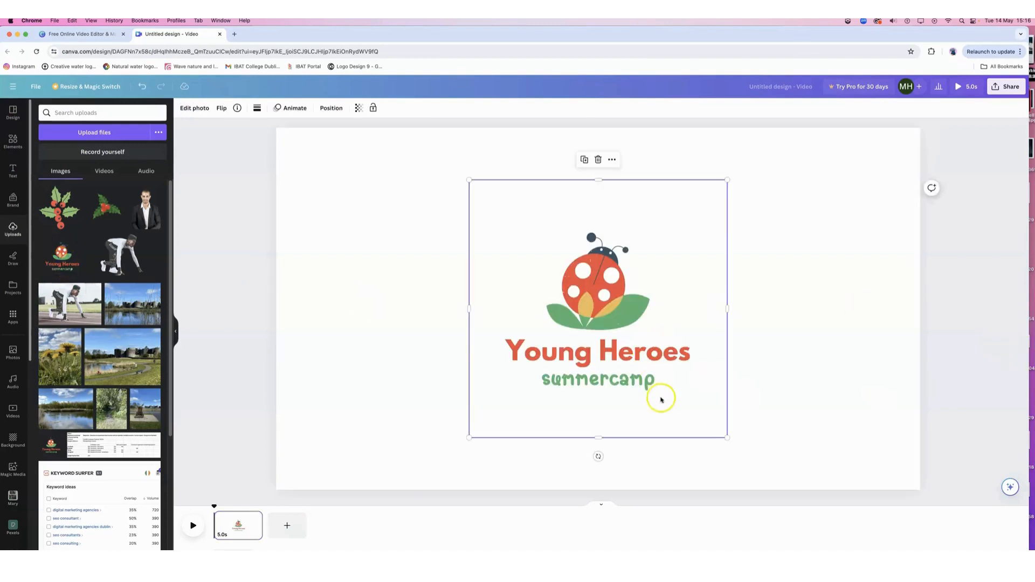
pyautogui.moveTo(661, 399); pyautogui.dragTo(661, 353)
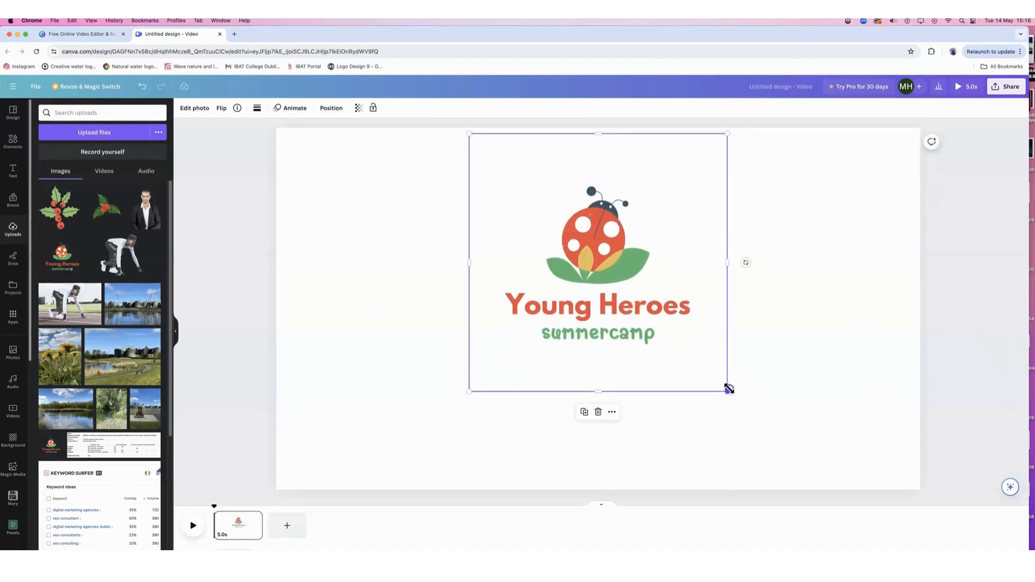
pyautogui.moveTo(728, 388); pyautogui.dragTo(684, 350)
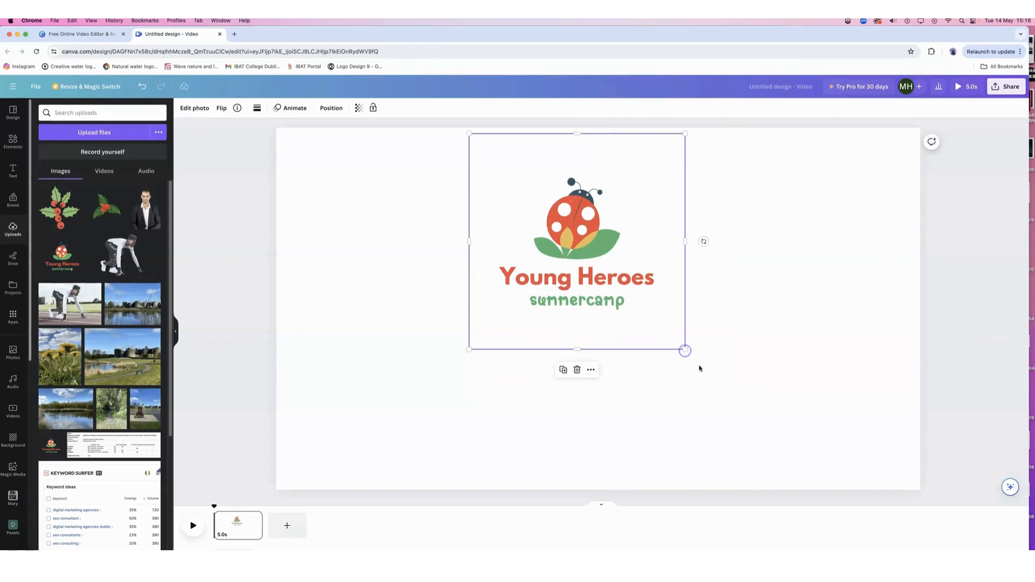
# - Centre the logo horizontally on the page and move it slightly lower
pyautogui.click(330, 110)
pyautogui.click(122, 196)
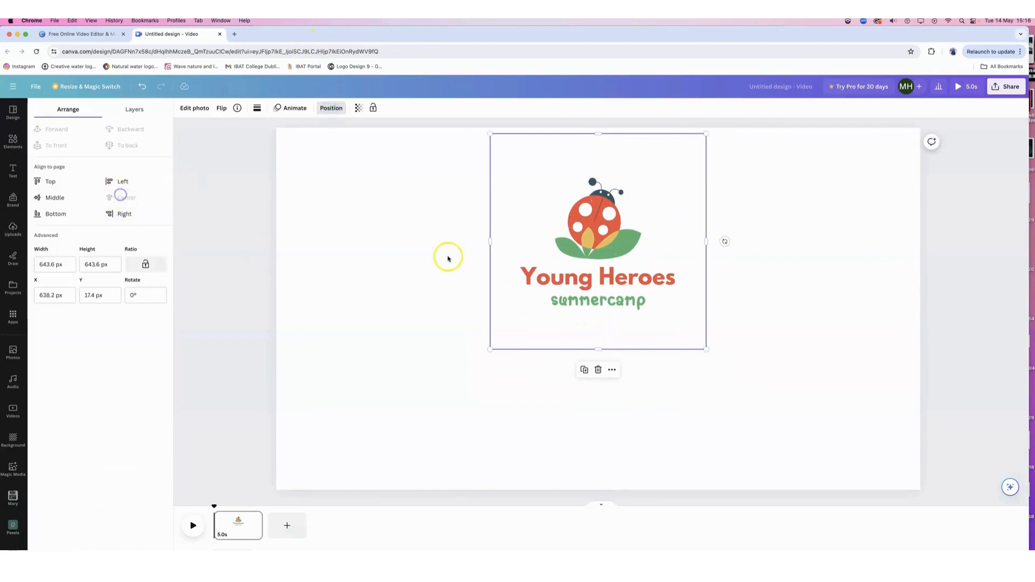
pyautogui.moveTo(555, 214); pyautogui.dragTo(566, 241)
pyautogui.click(852, 374)
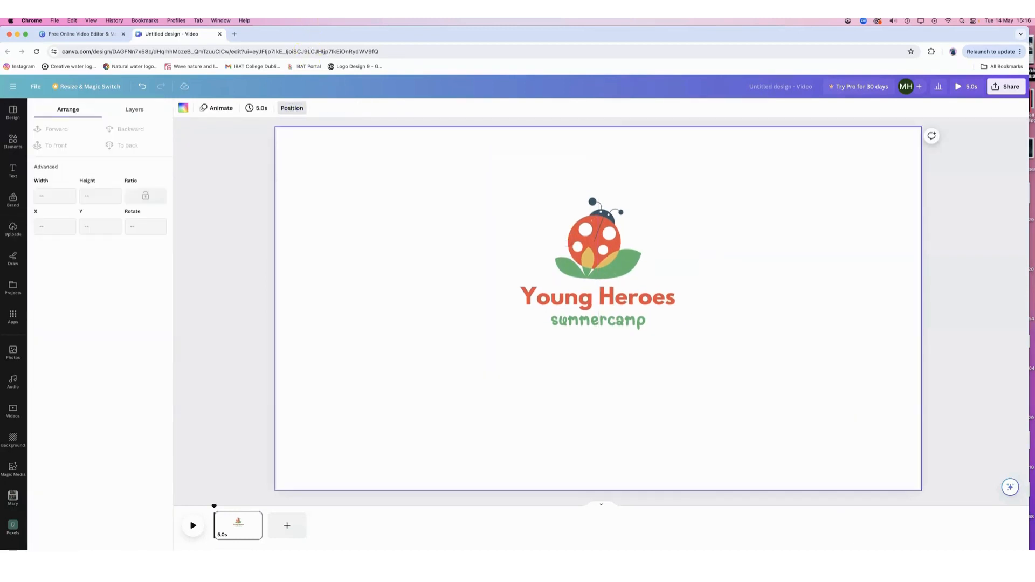
# - Switch to QuickTime Player to check the opening banner in Young Heroes Summer Camp Video.mp4, and return to the Canva design
pyautogui.click(712, 563)
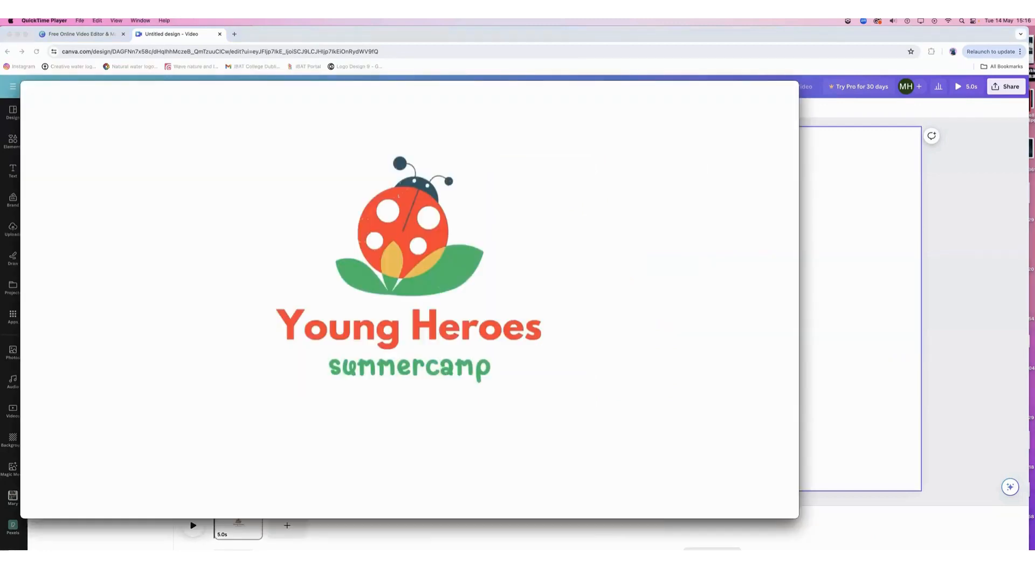
pyautogui.moveTo(342, 444); pyautogui.dragTo(349, 444)
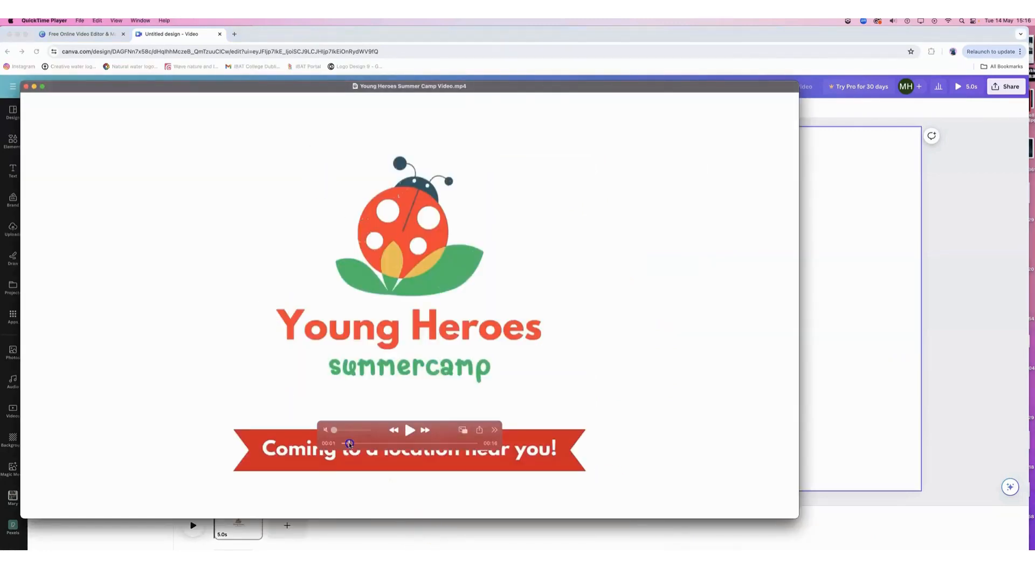
pyautogui.click(877, 384)
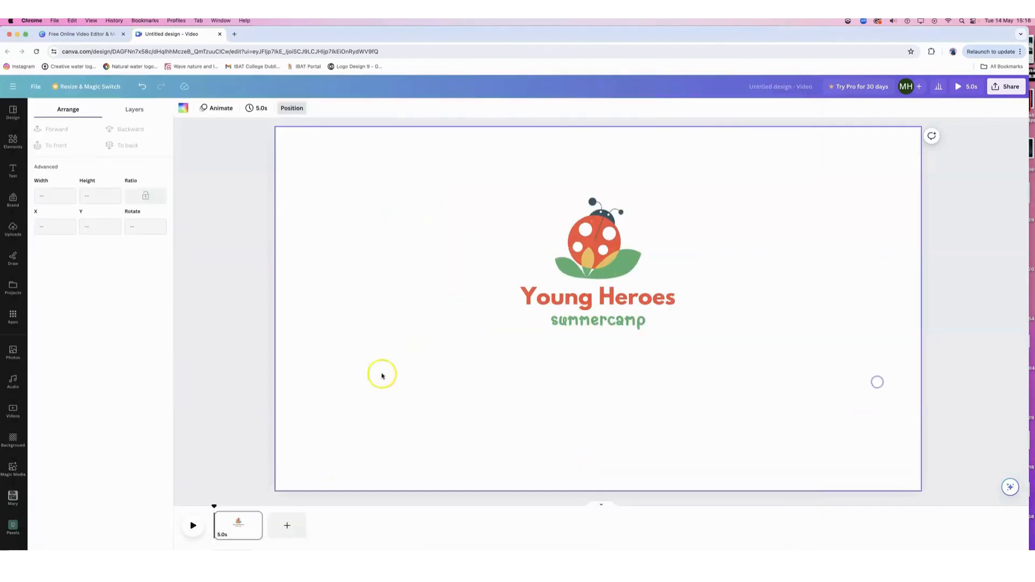
# - Add a text box reading "Coming to a location near you" and place it centred below the logo
pyautogui.click(12, 170)
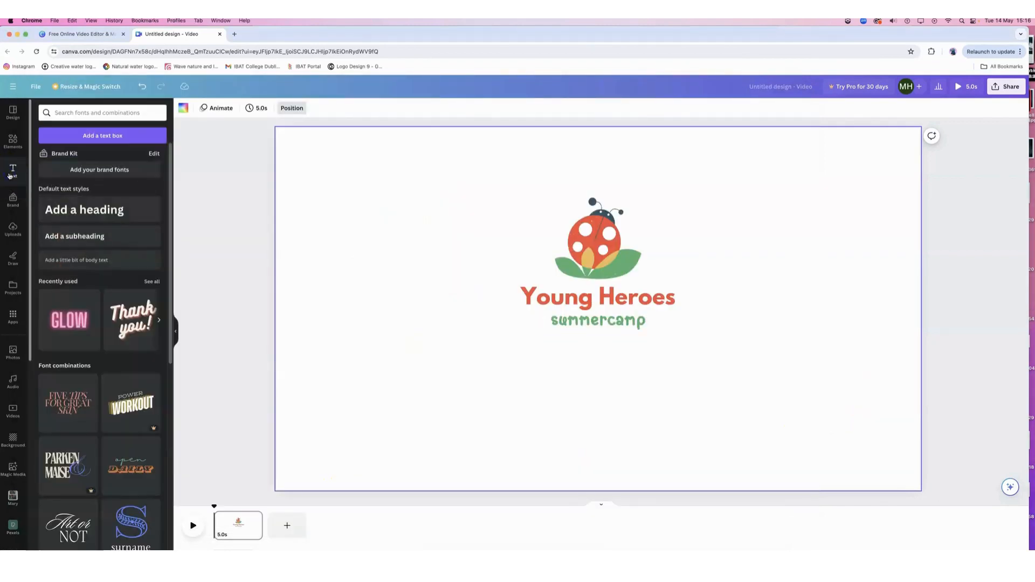
pyautogui.click(113, 135)
pyautogui.write('C')
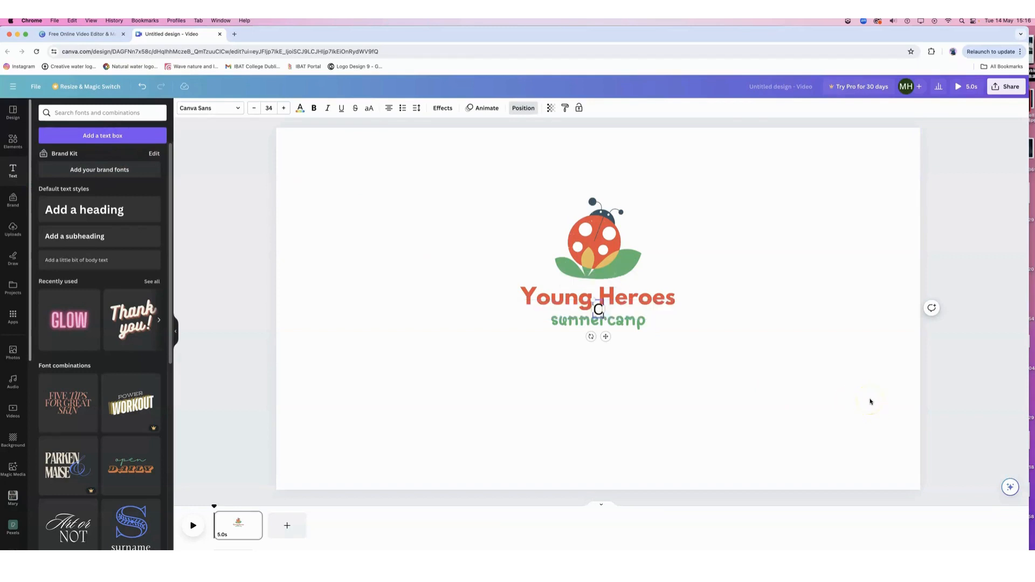
pyautogui.write('oming to a l')
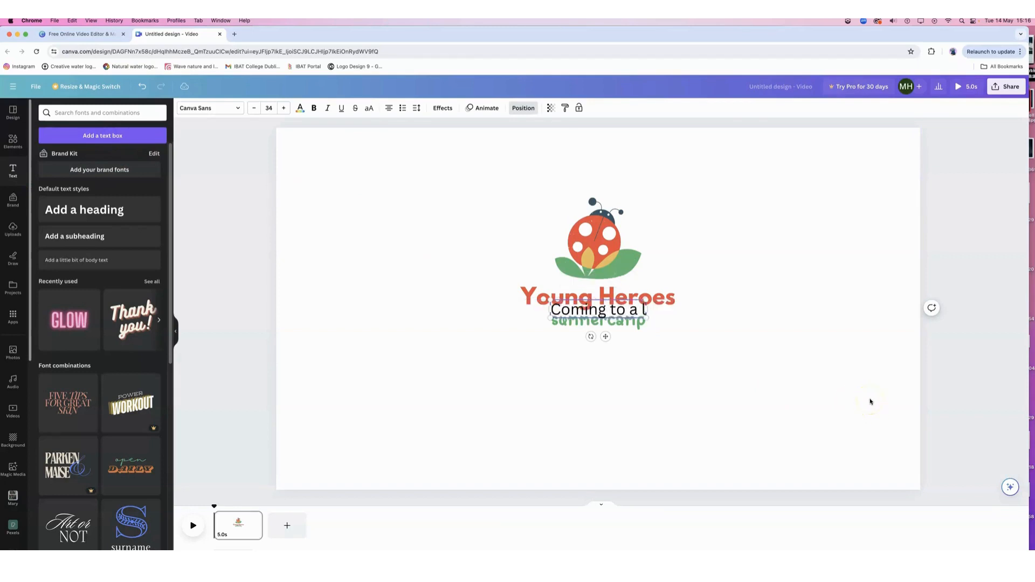
pyautogui.write('ocat')
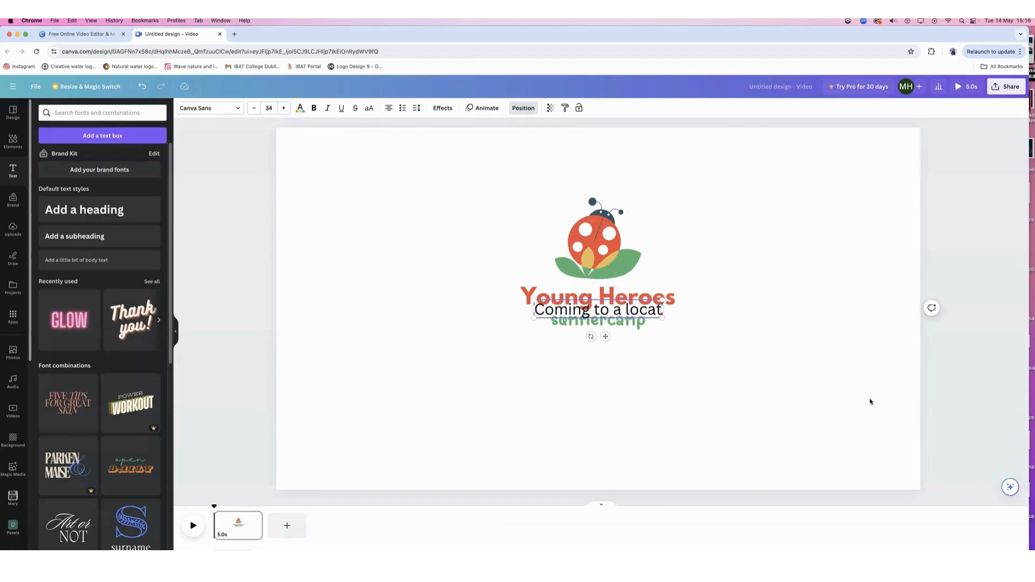
pyautogui.write('ion near you')
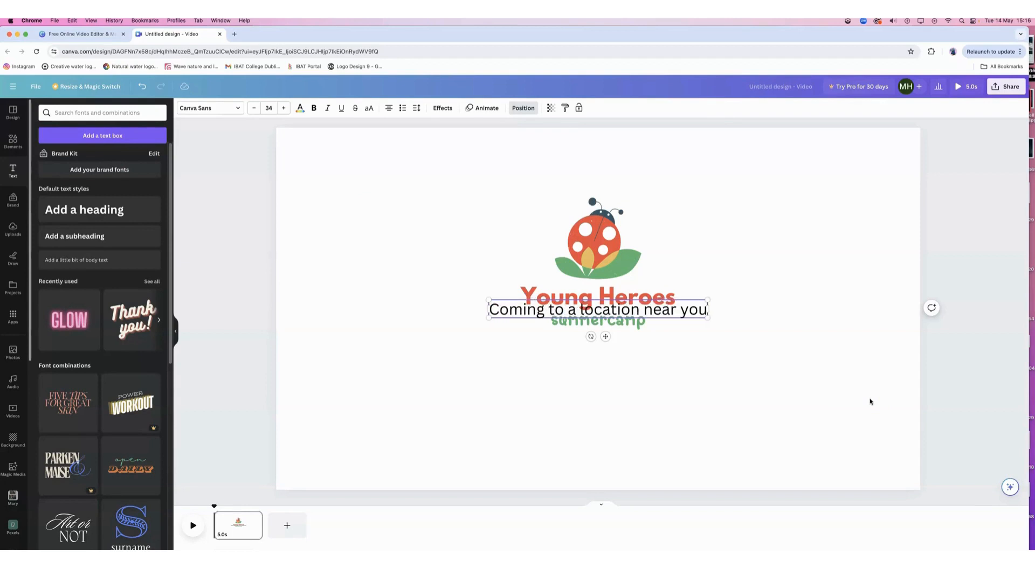
pyautogui.click(882, 426)
pyautogui.moveTo(682, 311); pyautogui.dragTo(692, 424)
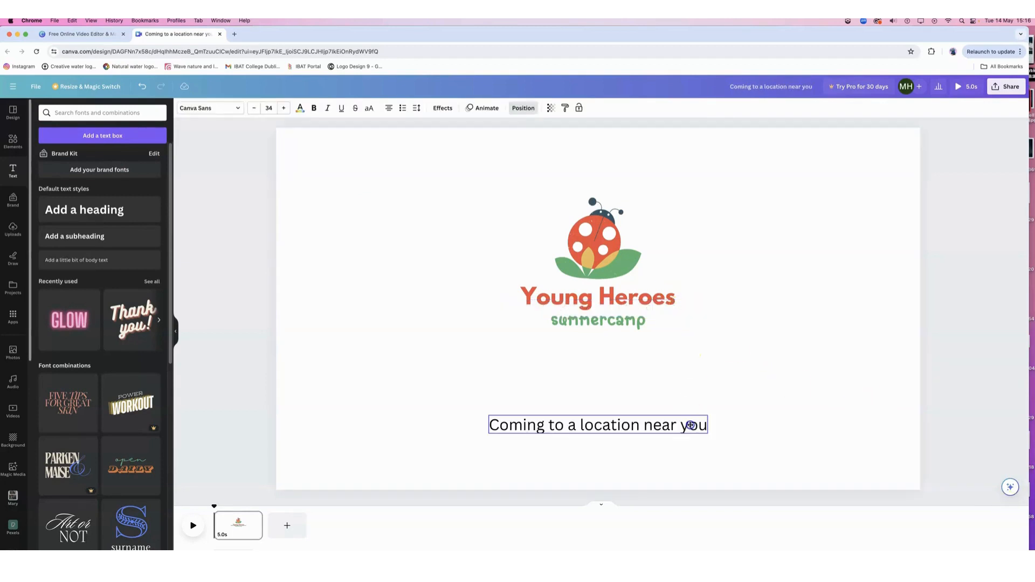
pyautogui.click(787, 374)
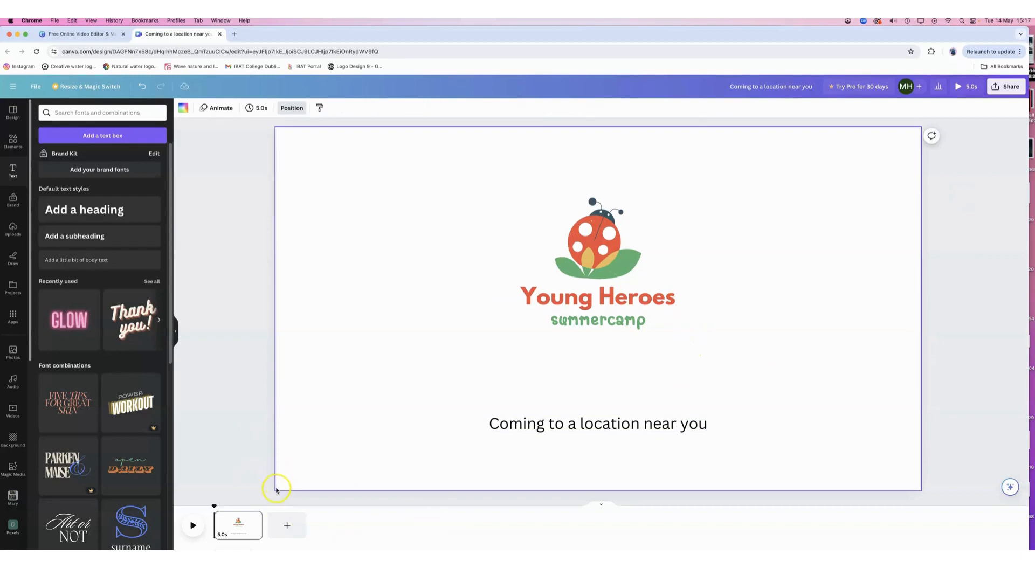
# - Add a ribbon banner shape with notched ends to the page and open its fill colour options
pyautogui.click(9, 142)
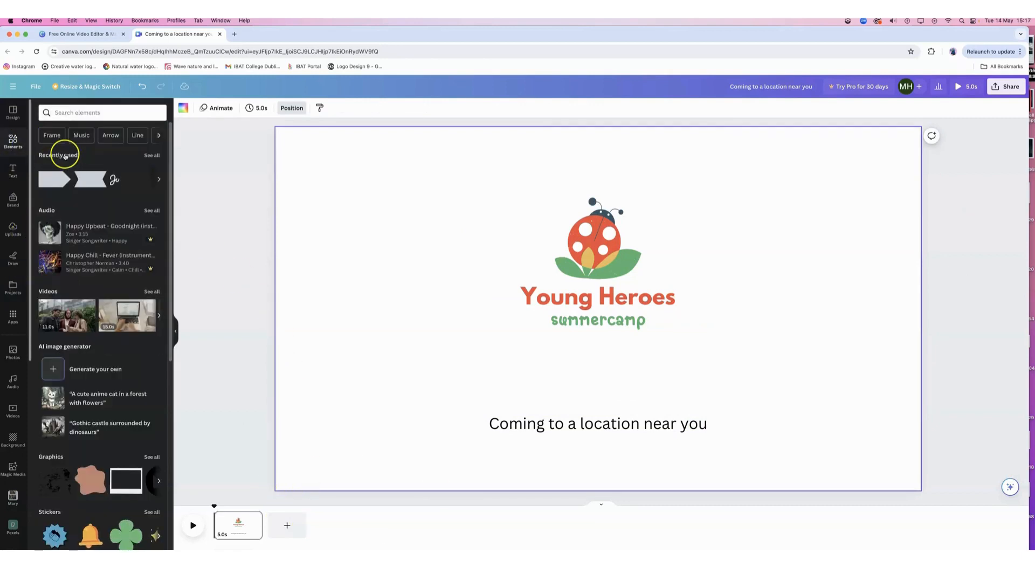
pyautogui.scroll(-7, 94, 533)
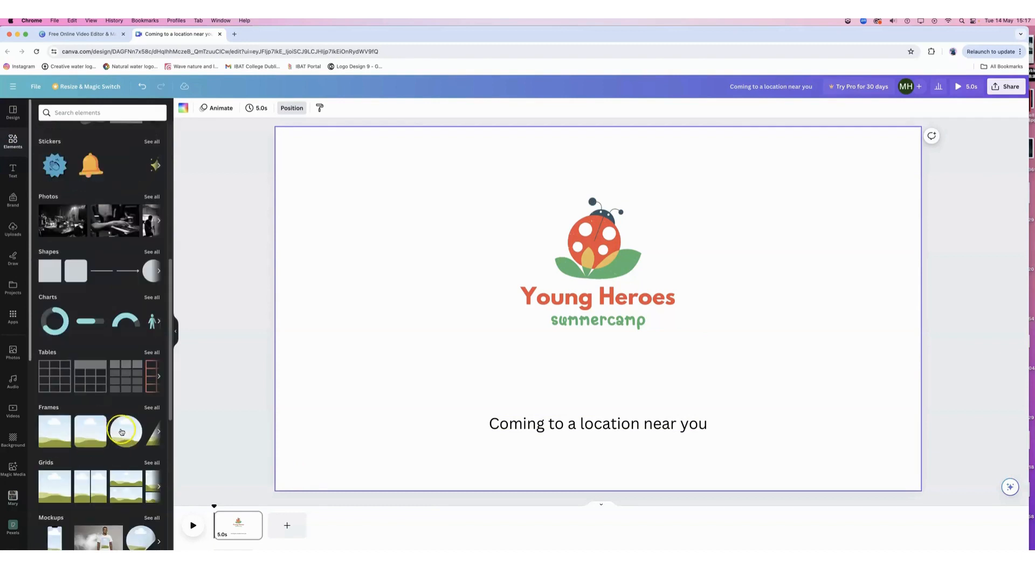
pyautogui.click(152, 252)
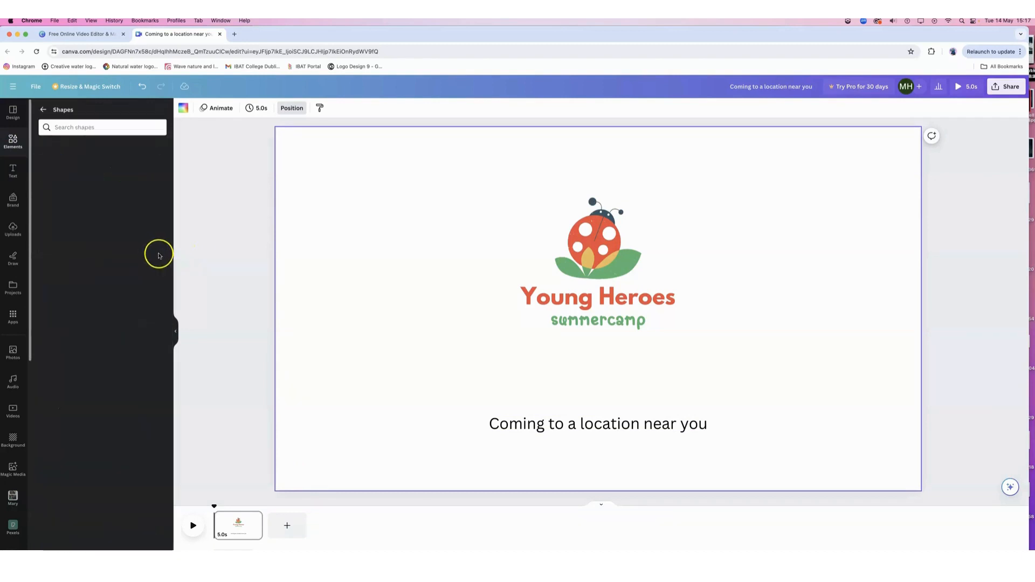
pyautogui.scroll(-2, 137, 347)
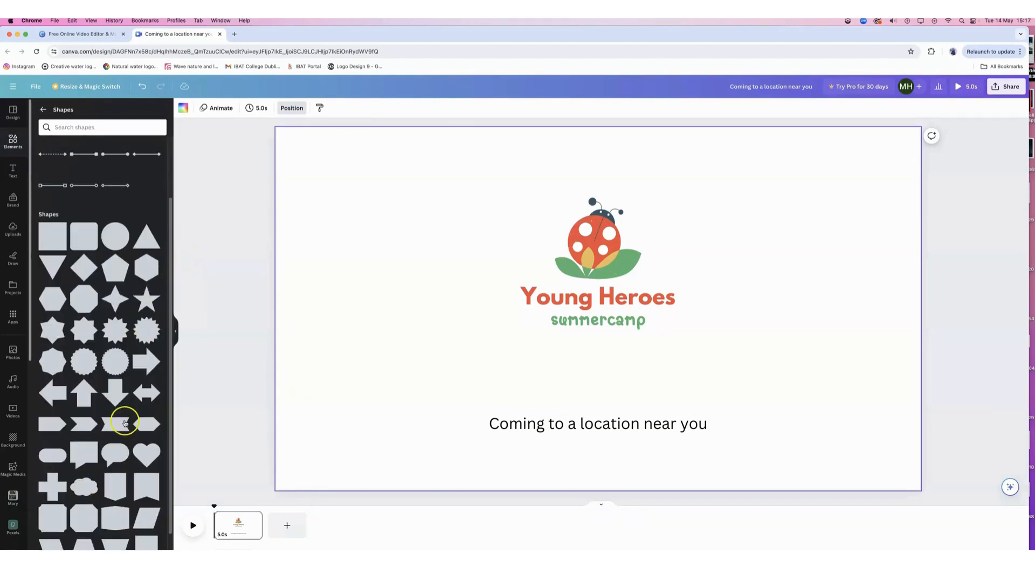
pyautogui.click(110, 429)
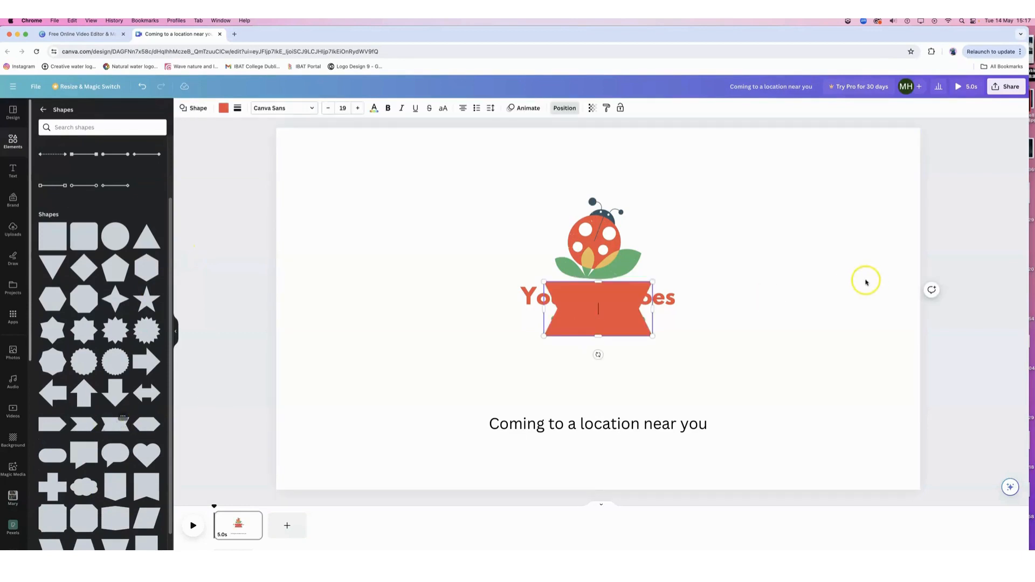
pyautogui.click(616, 333)
pyautogui.click(223, 108)
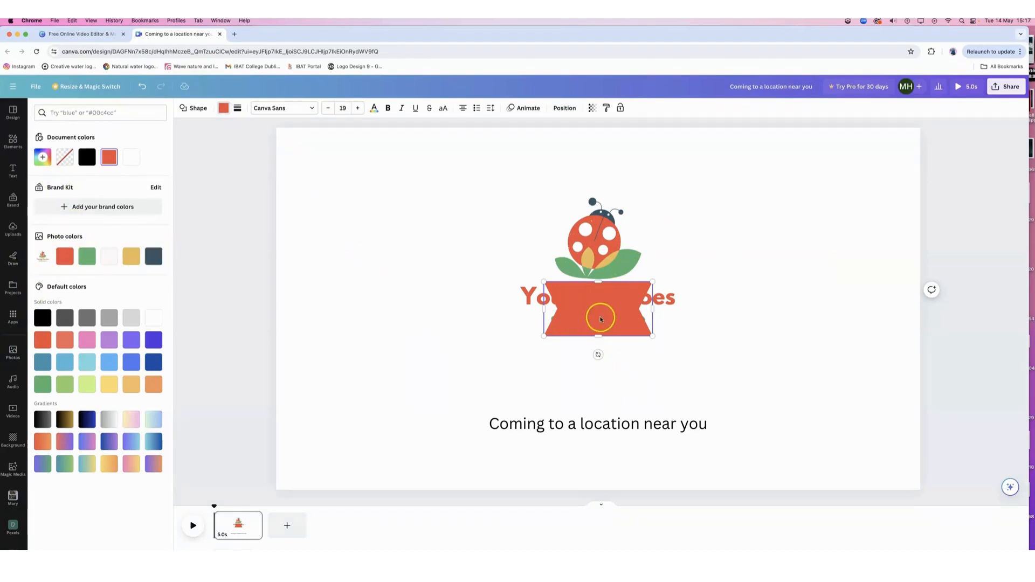
# - Resize the ribbon to about 809 × 92 px, place it behind the text line and centre it horizontally on the page
pyautogui.moveTo(598, 315); pyautogui.dragTo(736, 421)
pyautogui.moveTo(604, 451); pyautogui.dragTo(604, 441)
pyautogui.moveTo(599, 396); pyautogui.dragTo(640, 416)
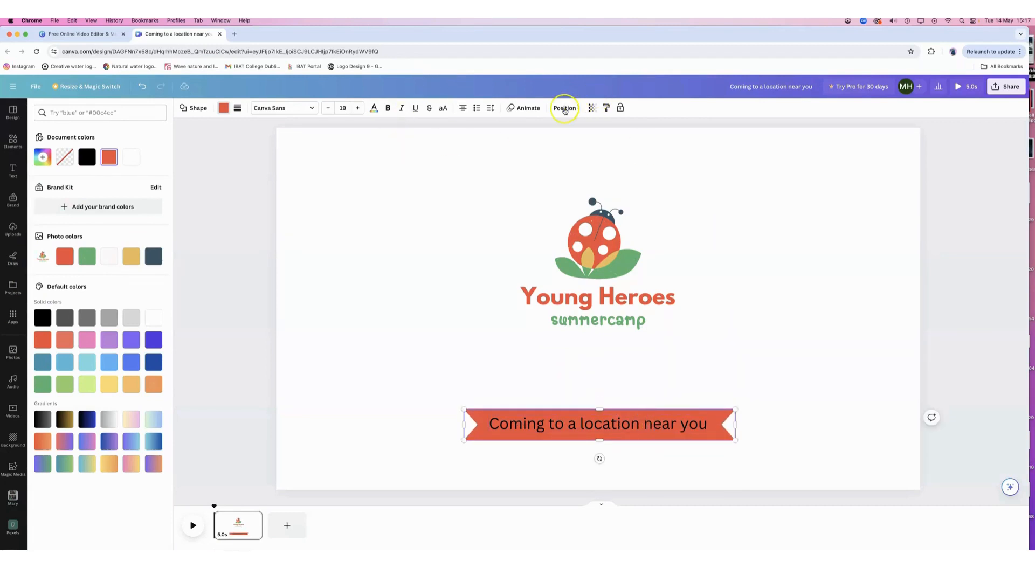
pyautogui.click(126, 197)
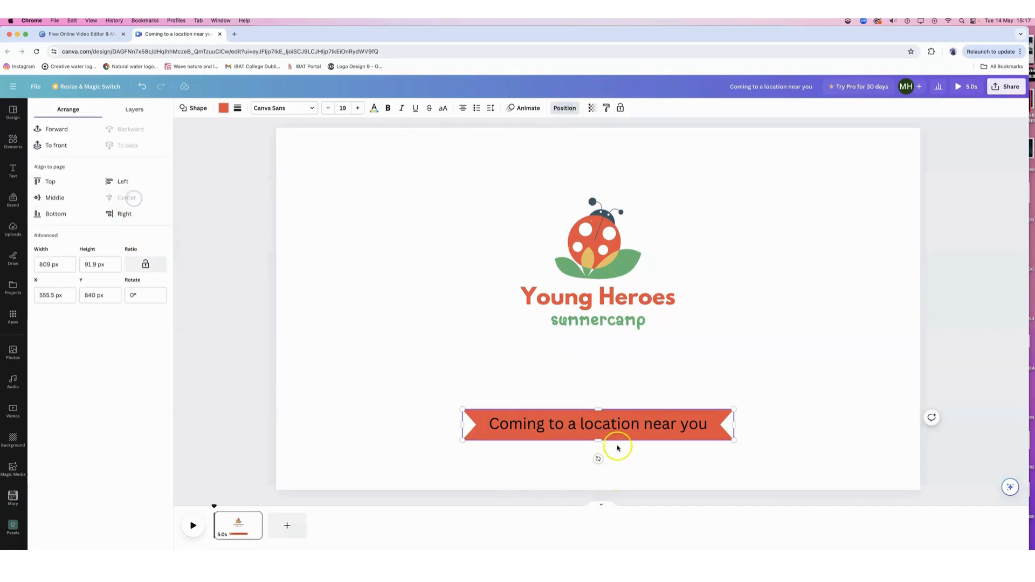
# - Change the colour of the "Coming to a location near you" text to white
pyautogui.click(623, 429)
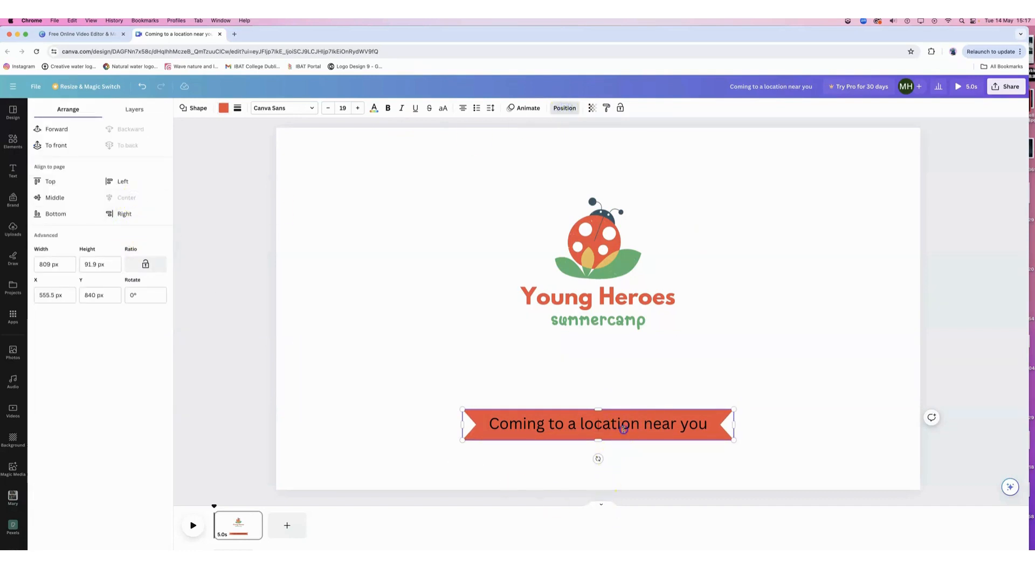
pyautogui.click(650, 429)
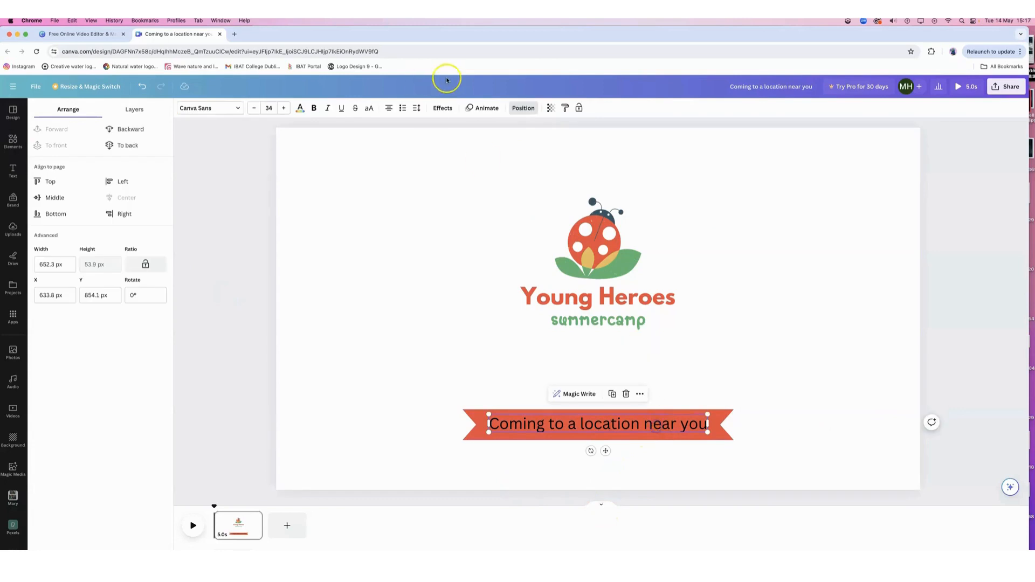
pyautogui.click(334, 432)
pyautogui.click(536, 425)
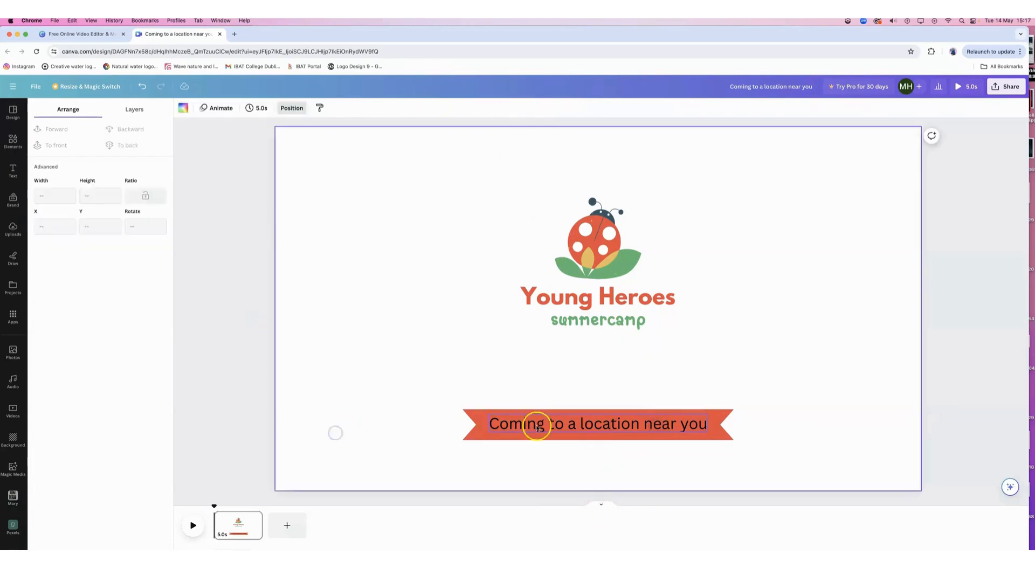
pyautogui.click(300, 109)
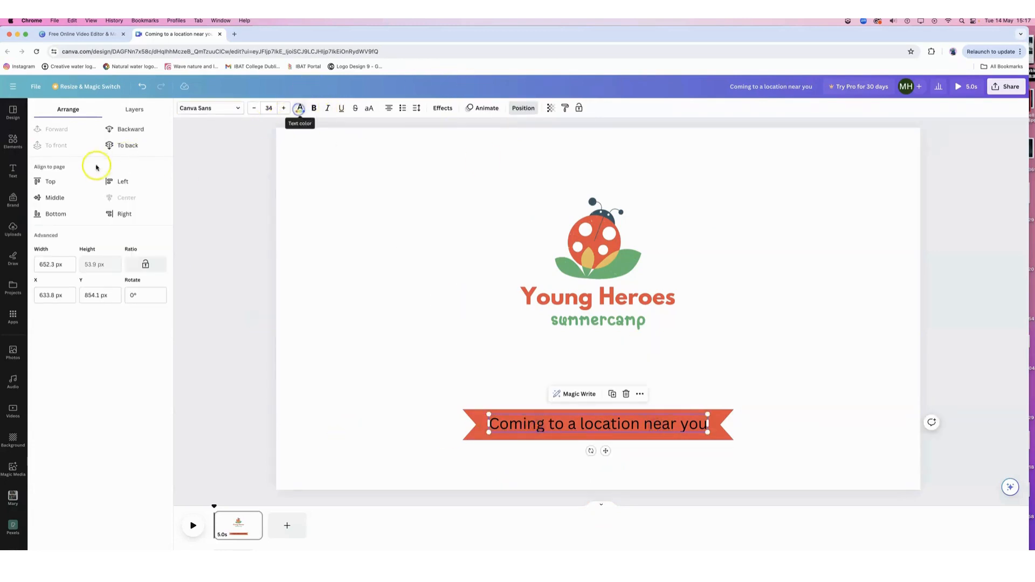
# - Set the ribbon text to the League Spartan font at size 33
pyautogui.click(230, 109)
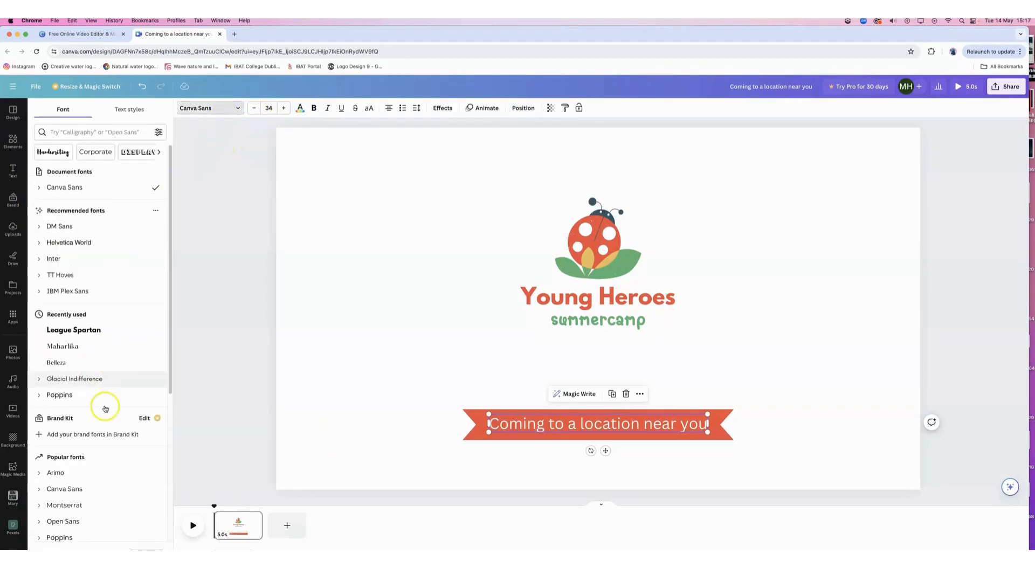
pyautogui.click(105, 331)
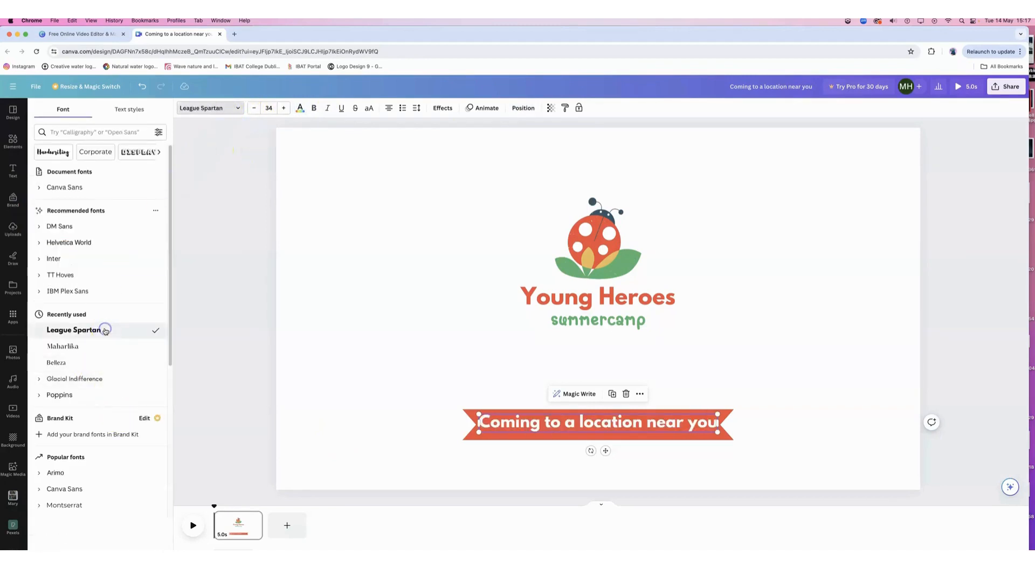
pyautogui.click(255, 108)
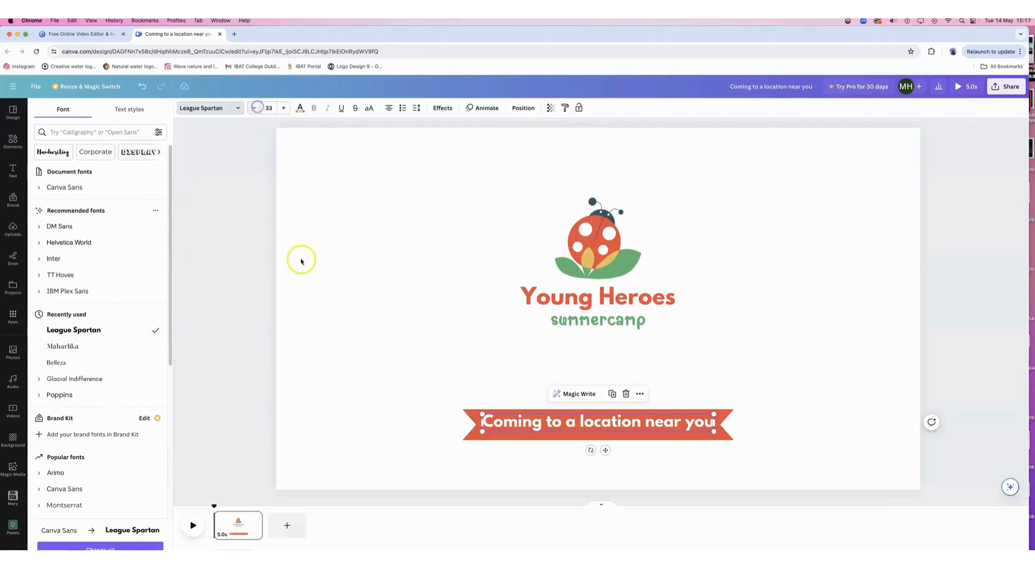
# - Align the text to the middle of the ribbon and move the logo slightly lower on the page
pyautogui.click(811, 386)
pyautogui.click(687, 426)
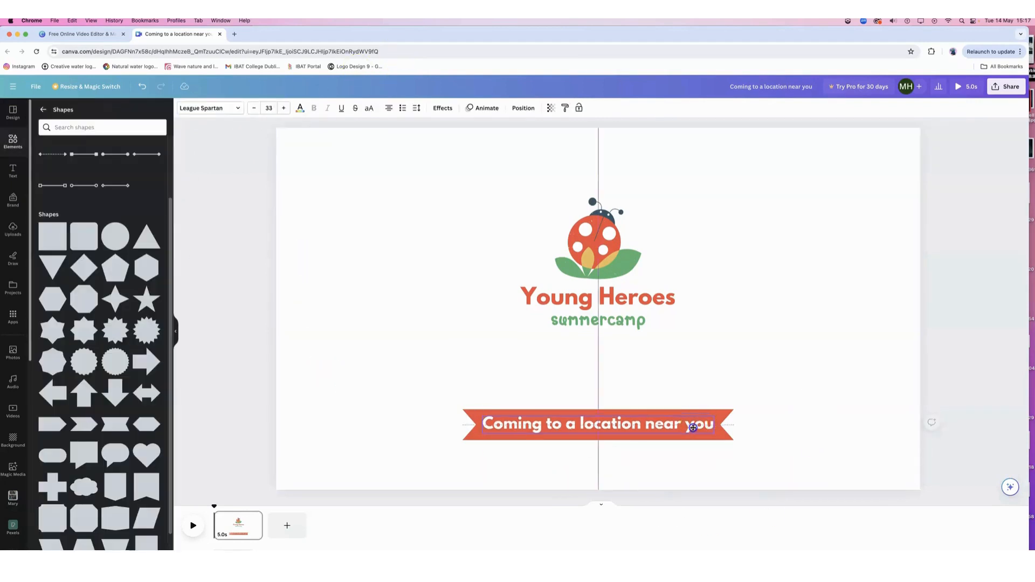
pyautogui.click(802, 403)
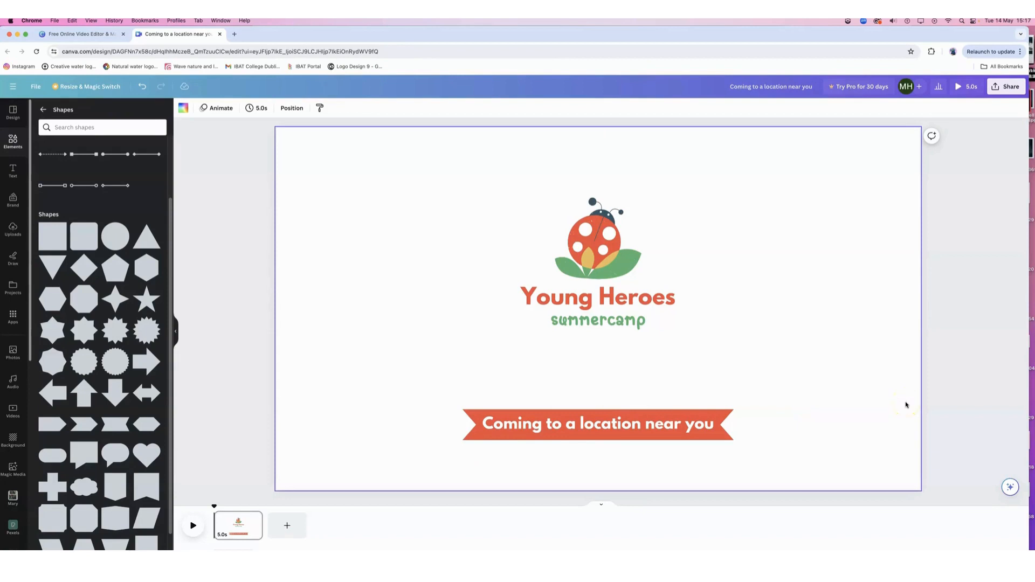
pyautogui.moveTo(598, 242); pyautogui.dragTo(598, 256)
pyautogui.click(925, 278)
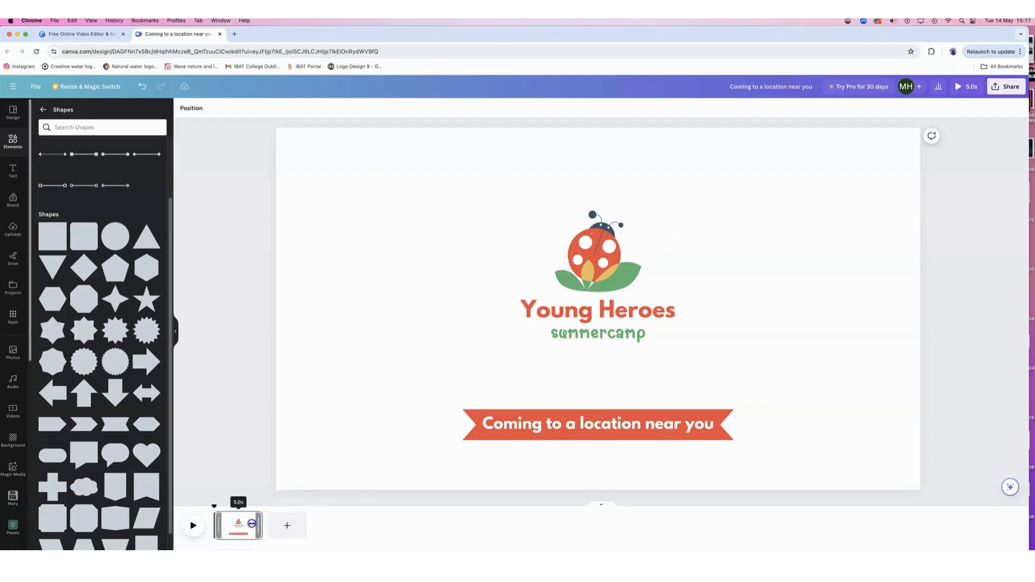
# - Shorten the opening logo page to 2.0 seconds and add a blank page after it
pyautogui.moveTo(252, 524); pyautogui.dragTo(232, 523)
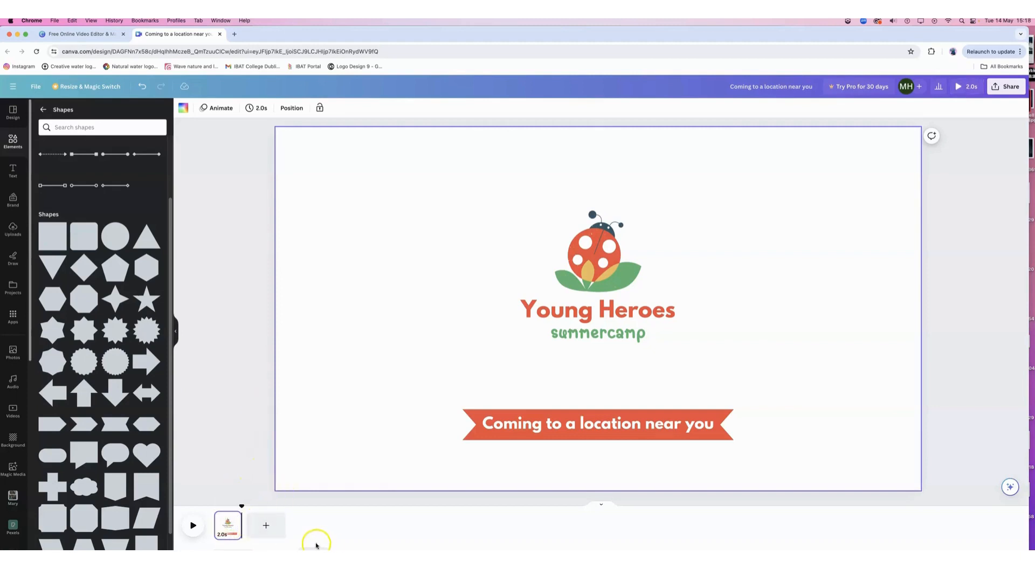
pyautogui.click(267, 527)
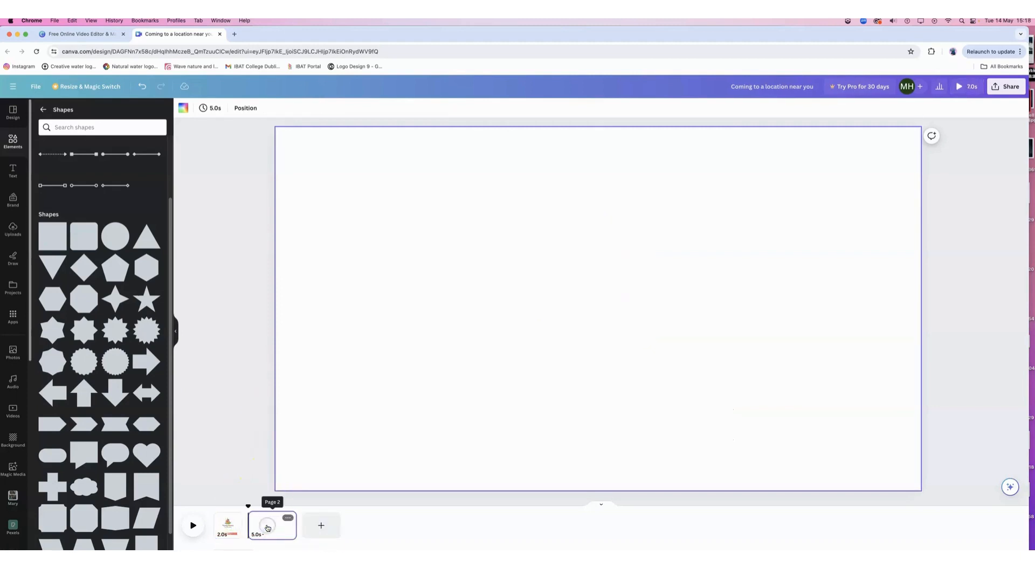
# - Place the uploaded 9.4-second video of the boy playing tennis on the second page and enlarge it to fill the page
pyautogui.click(13, 230)
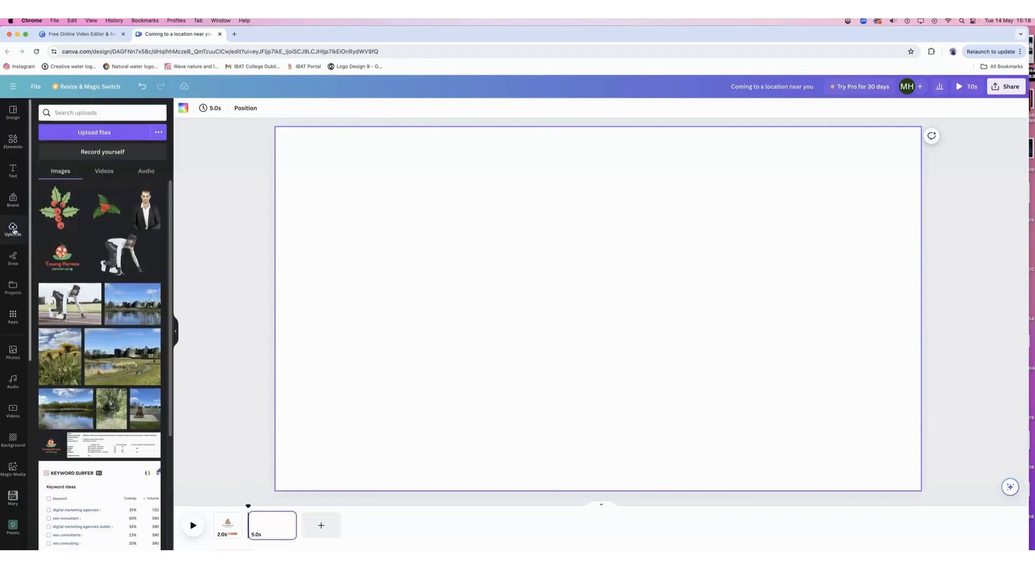
pyautogui.scroll(-5, 114, 374)
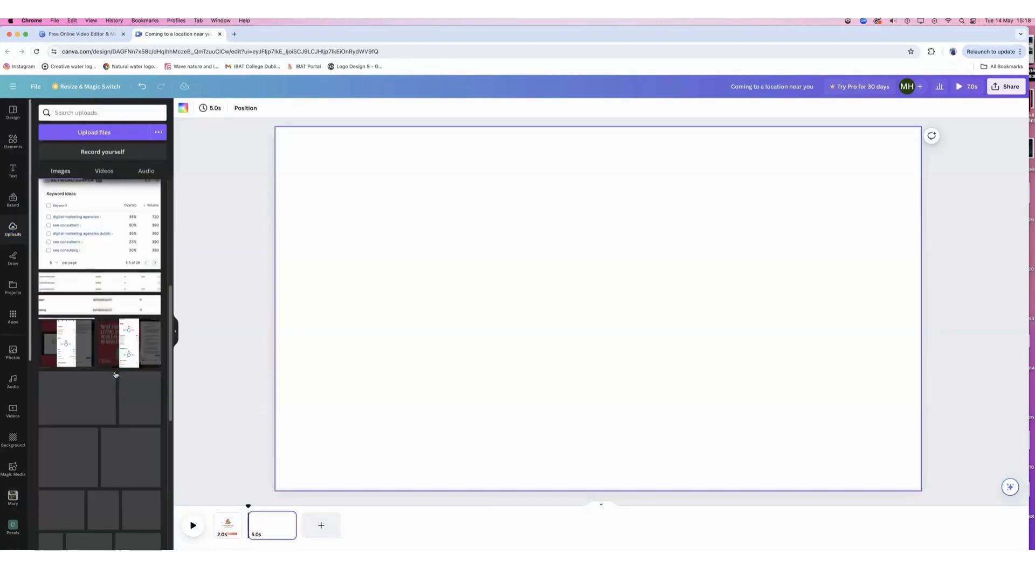
pyautogui.scroll(5, 115, 324)
pyautogui.click(104, 170)
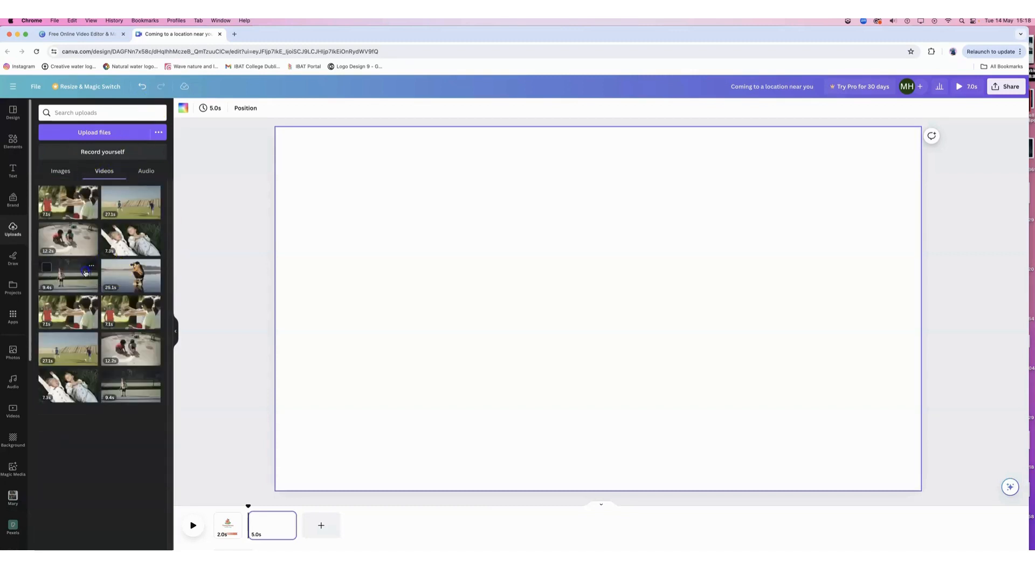
pyautogui.click(95, 132)
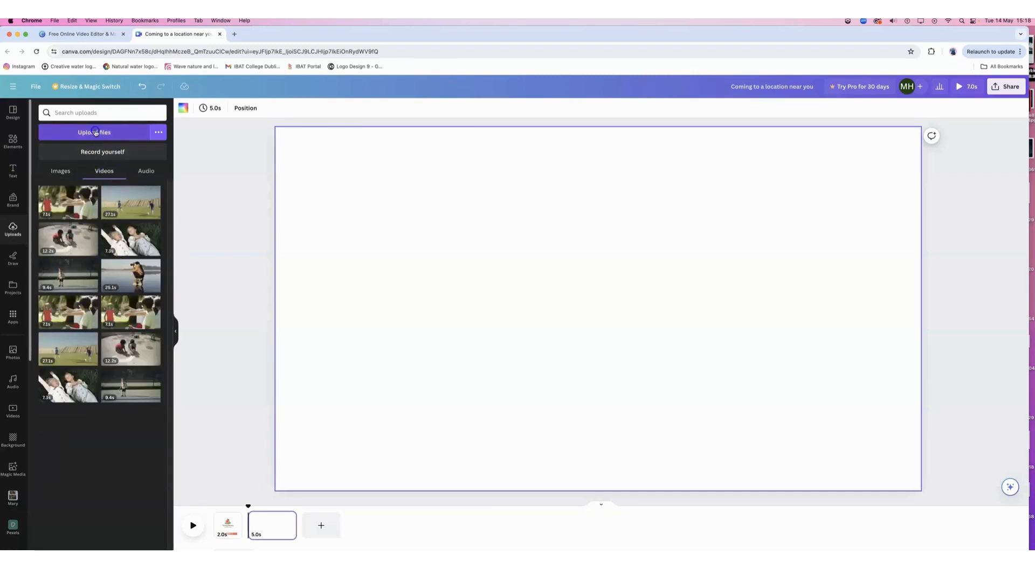
pyautogui.click(125, 385)
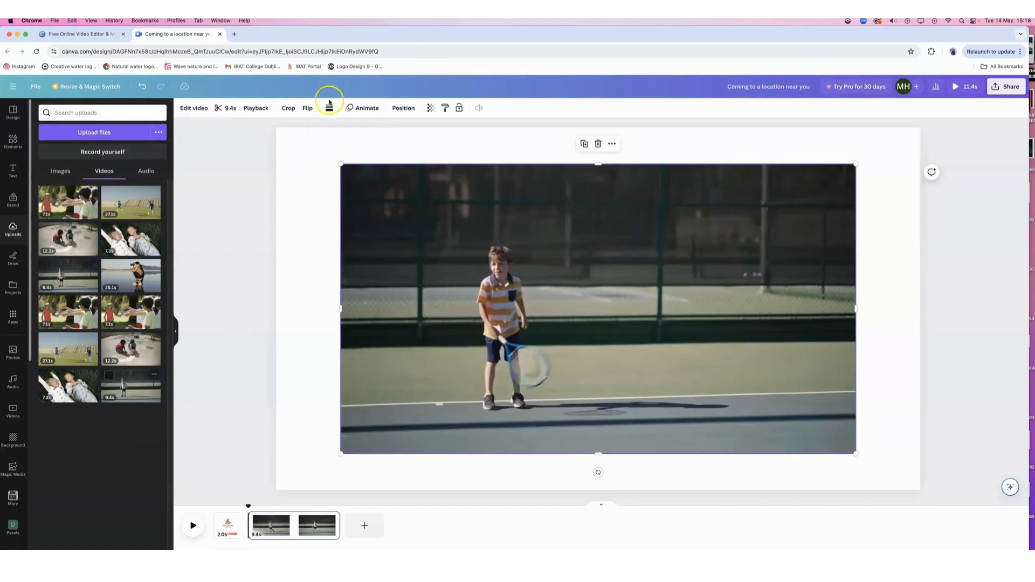
pyautogui.moveTo(304, 141); pyautogui.dragTo(277, 128)
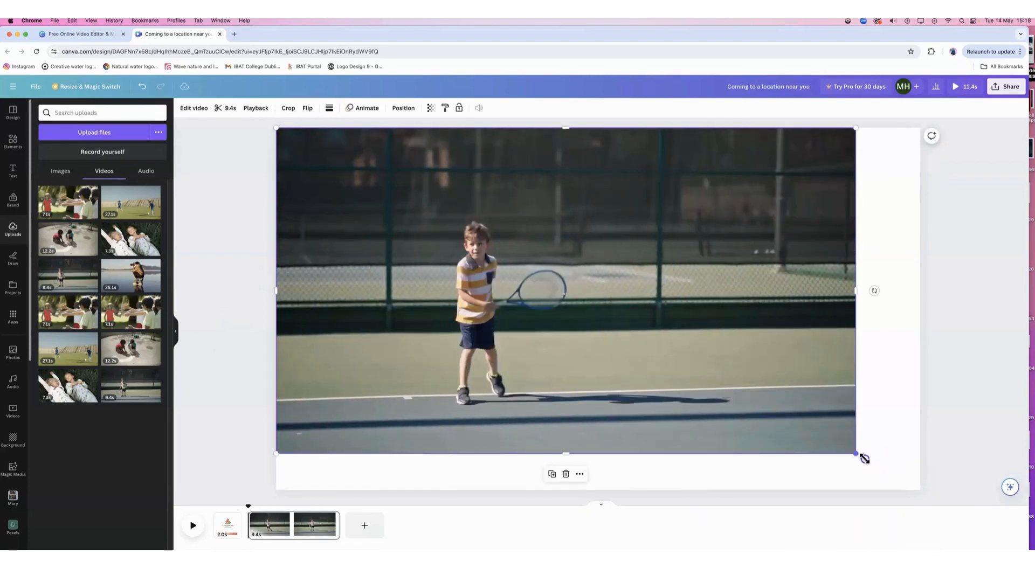
pyautogui.moveTo(915, 487); pyautogui.dragTo(919, 490)
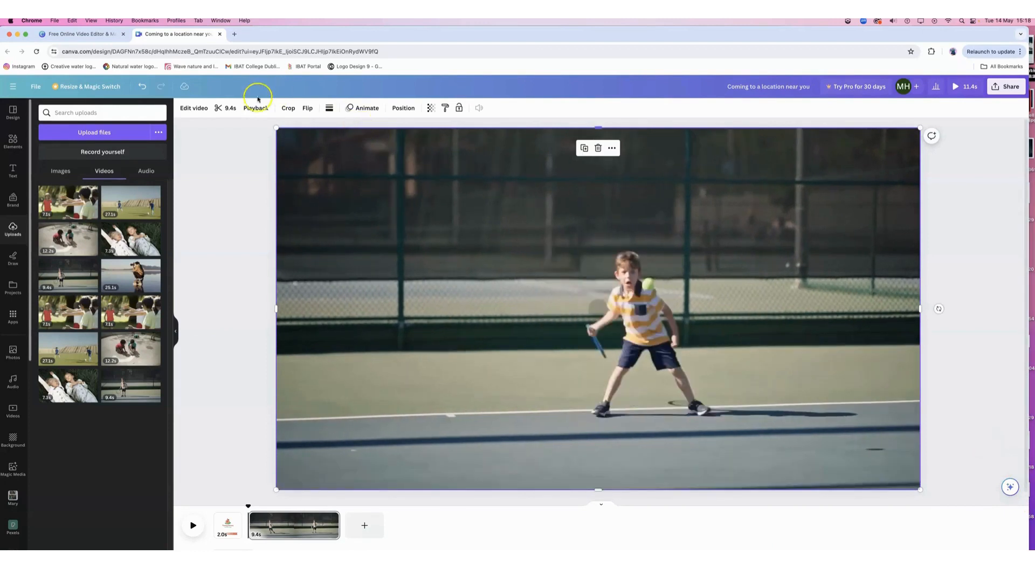
# - Try the Summer filter on the tennis video and reset the filter to None
pyautogui.click(196, 110)
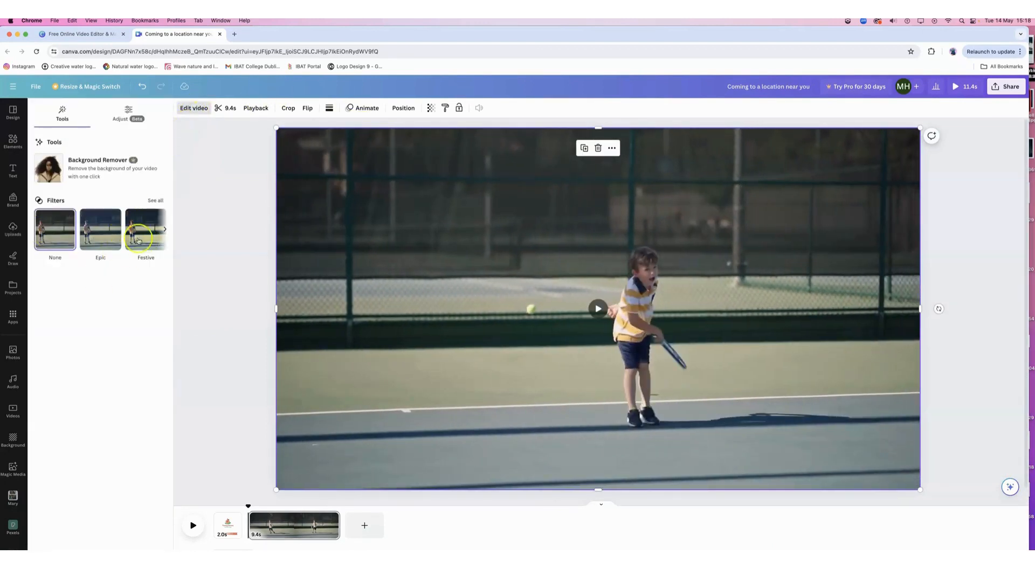
pyautogui.click(155, 200)
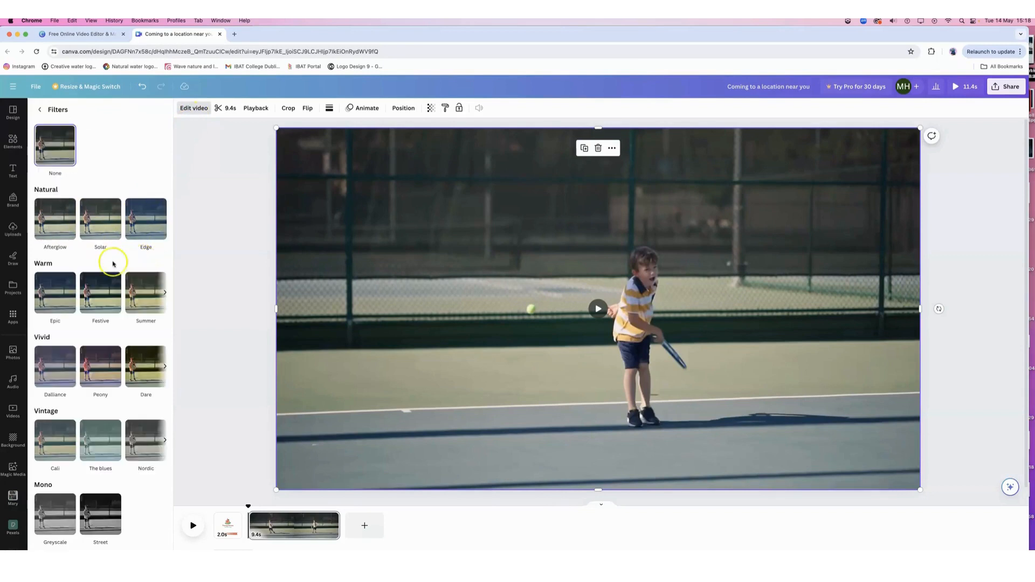
pyautogui.click(148, 294)
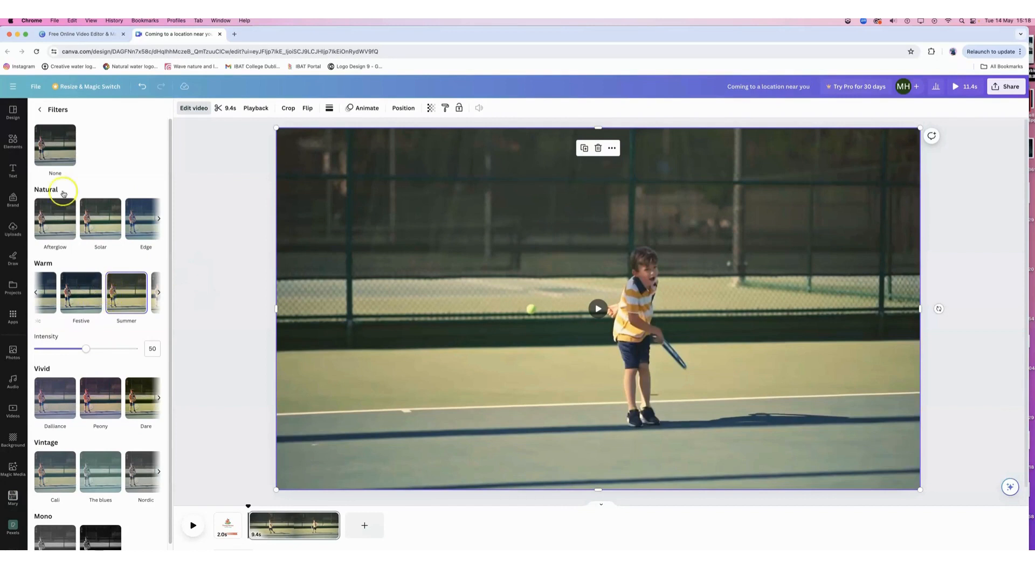
pyautogui.click(67, 153)
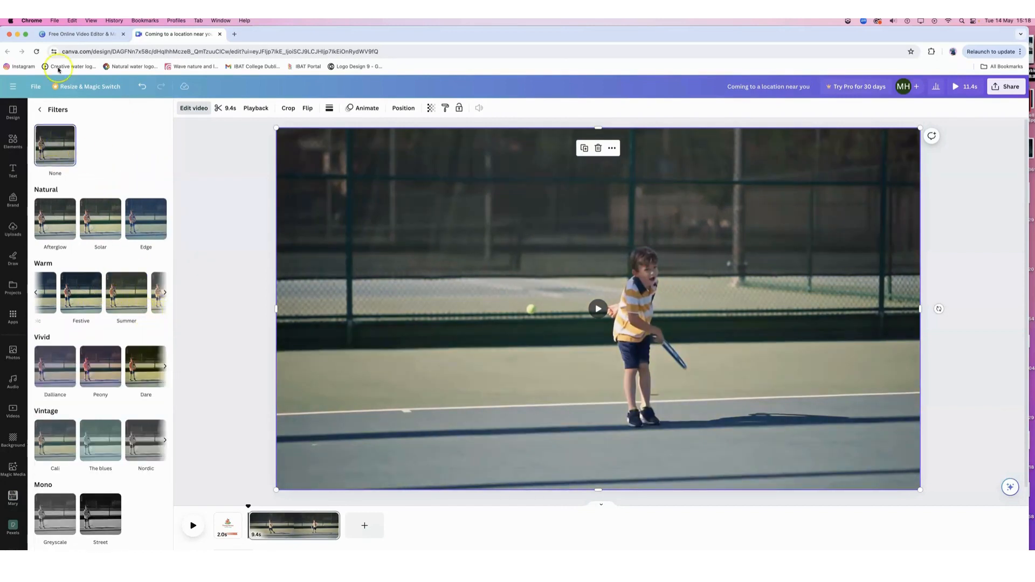
pyautogui.click(40, 110)
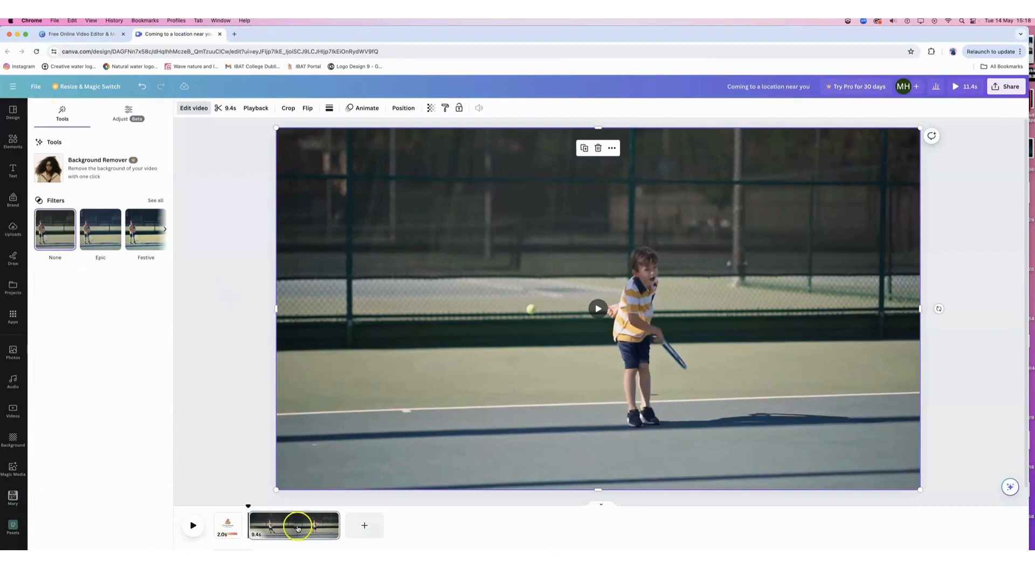
# - Trim the end of the tennis video page so it lasts 3.0 seconds
pyautogui.click(339, 525)
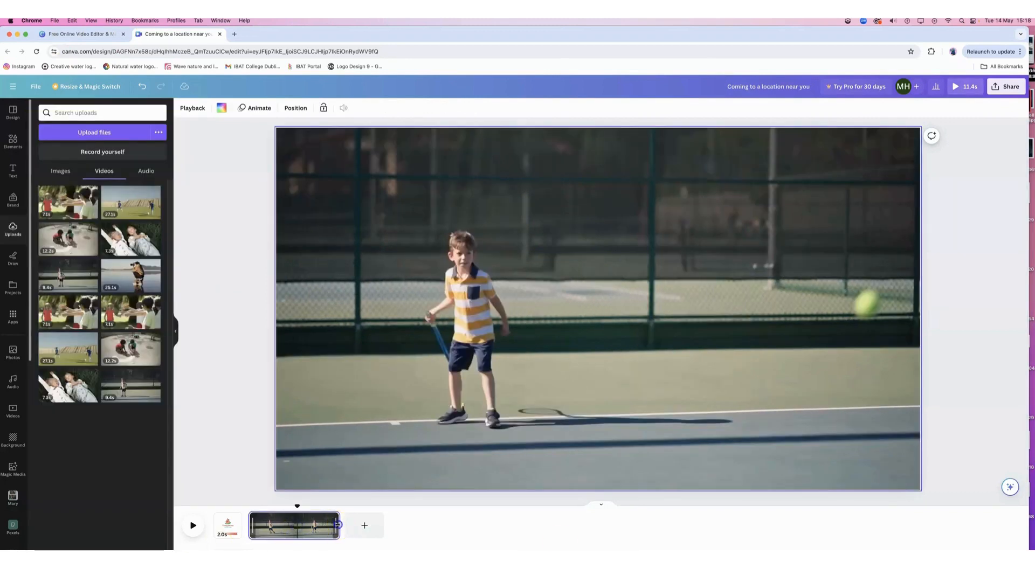
pyautogui.moveTo(338, 524); pyautogui.dragTo(276, 519)
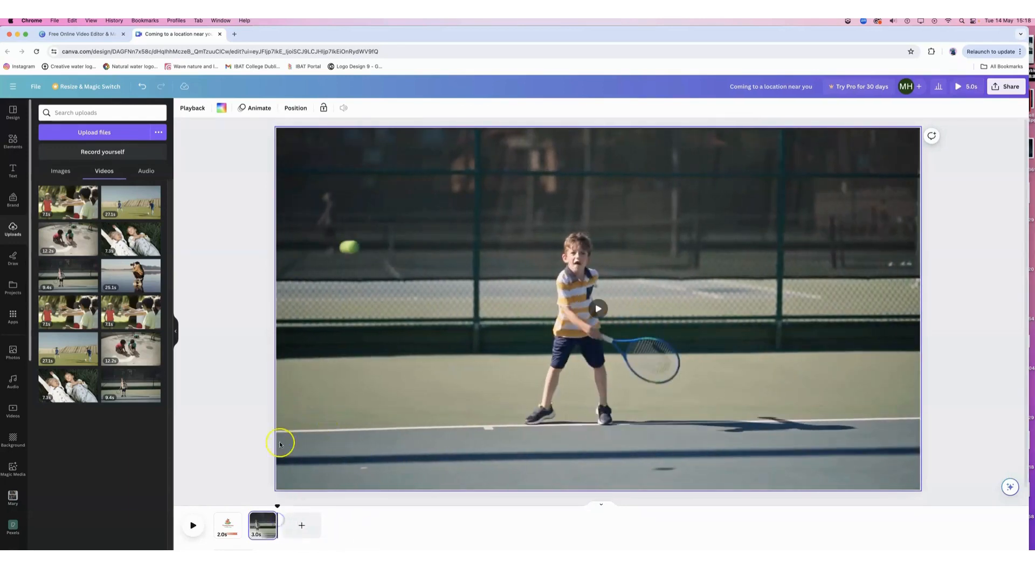
pyautogui.click(241, 449)
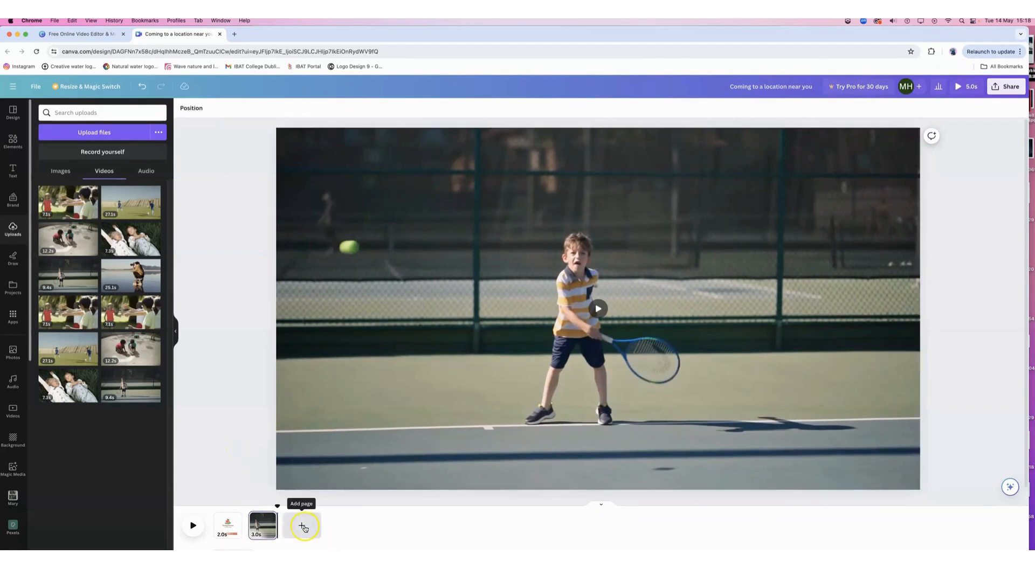
# - Add a third page with the uploaded video of two girls lying in the grass, enlarged to fill the page
pyautogui.click(305, 528)
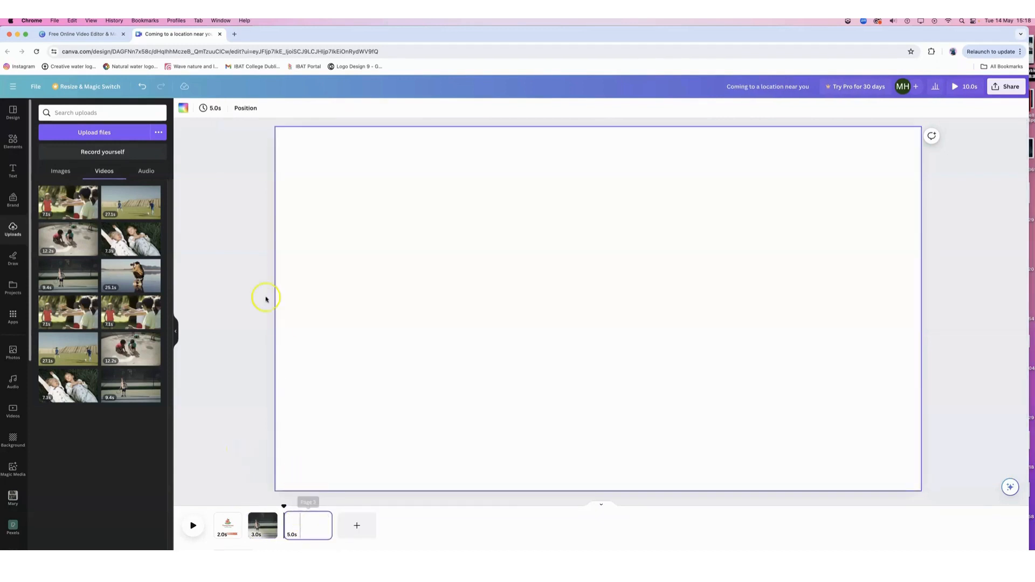
pyautogui.click(131, 242)
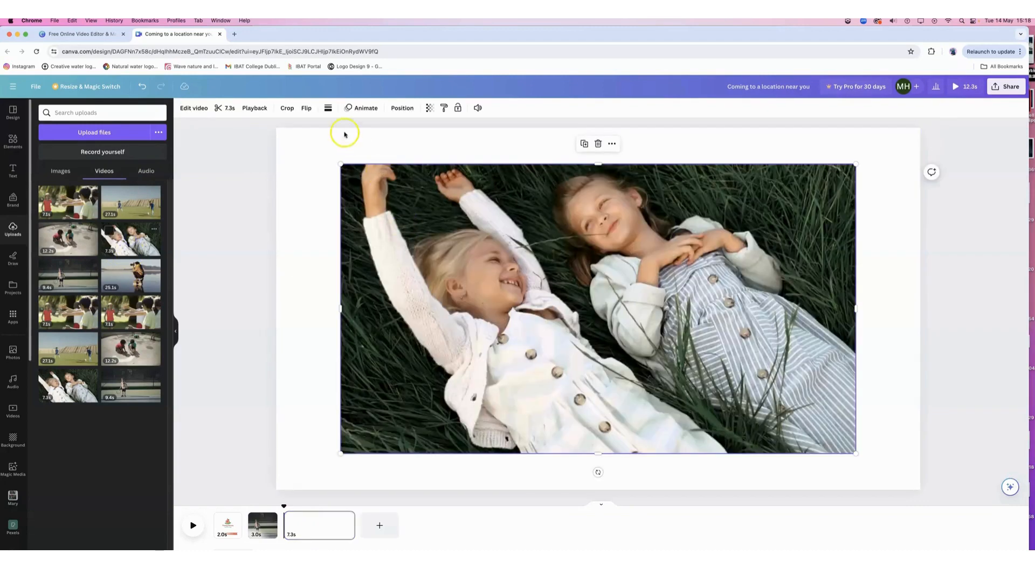
pyautogui.moveTo(341, 164); pyautogui.dragTo(276, 134)
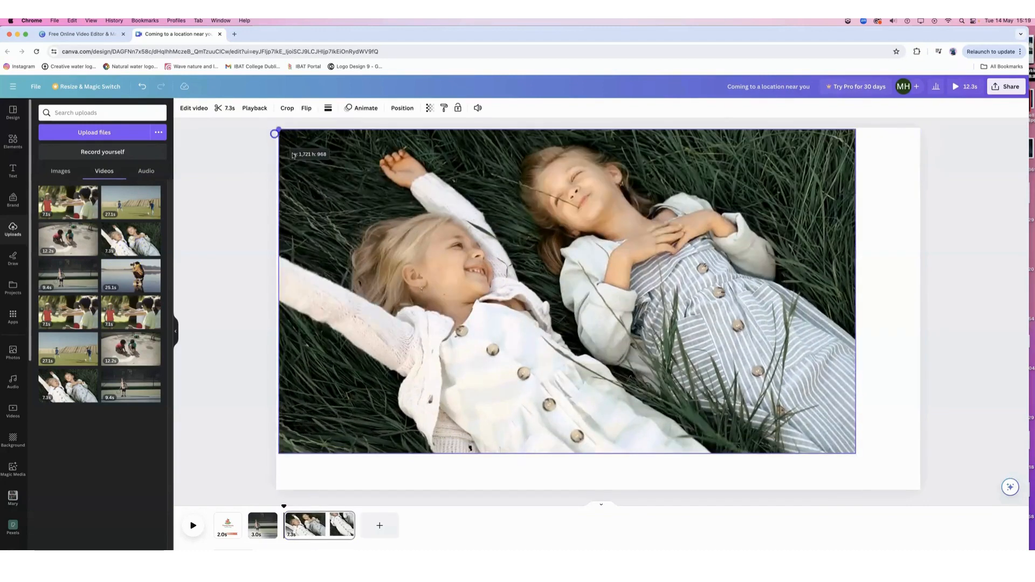
pyautogui.moveTo(856, 454); pyautogui.dragTo(920, 490)
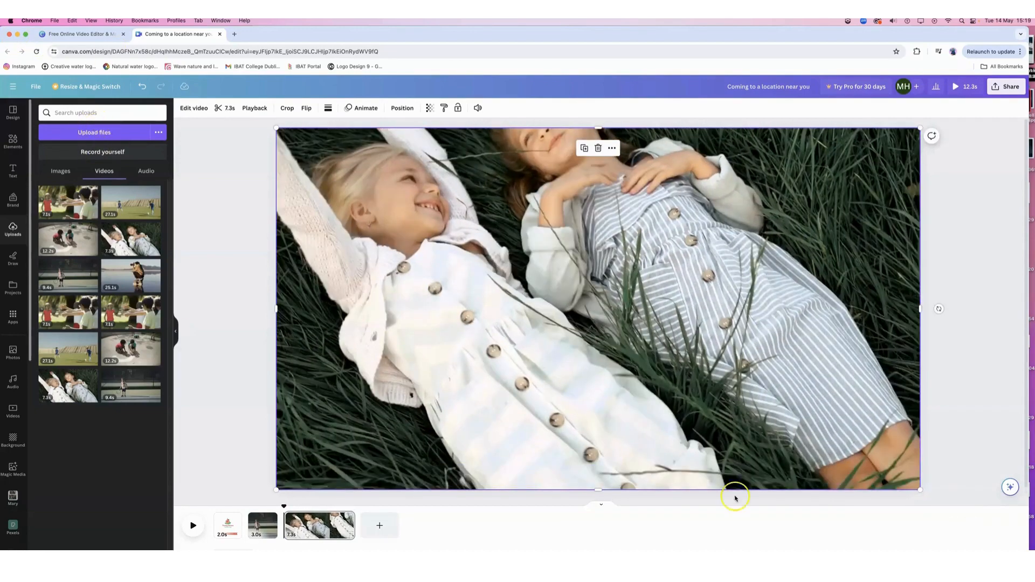
# - Trim the page with the girls in the grass to 3.0 seconds
pyautogui.click(318, 531)
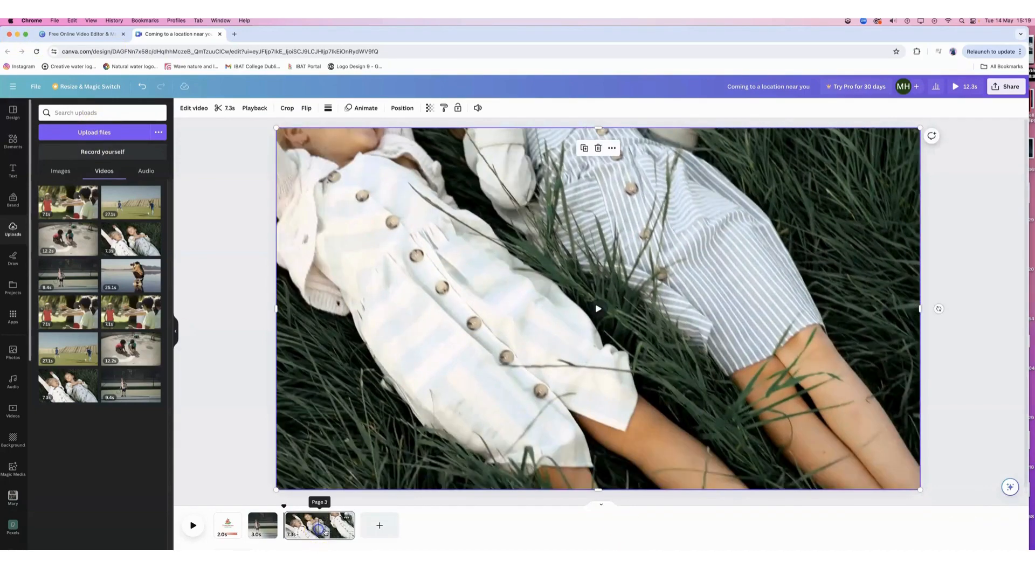
pyautogui.click(351, 527)
pyautogui.moveTo(342, 526); pyautogui.dragTo(311, 522)
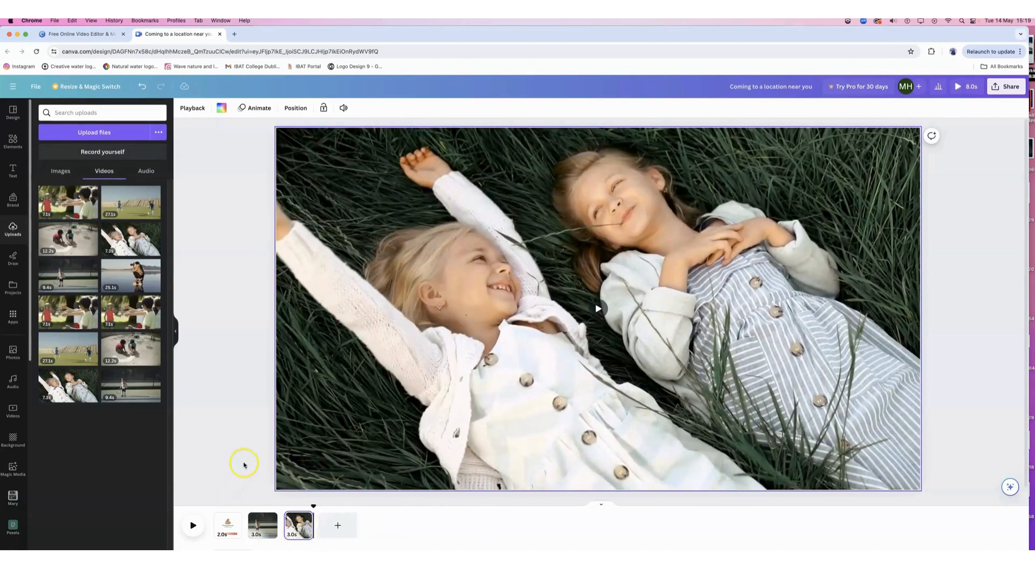
# - Add a fourth page filled with the uploaded children's football video and trim it to 3.0 seconds
pyautogui.click(340, 527)
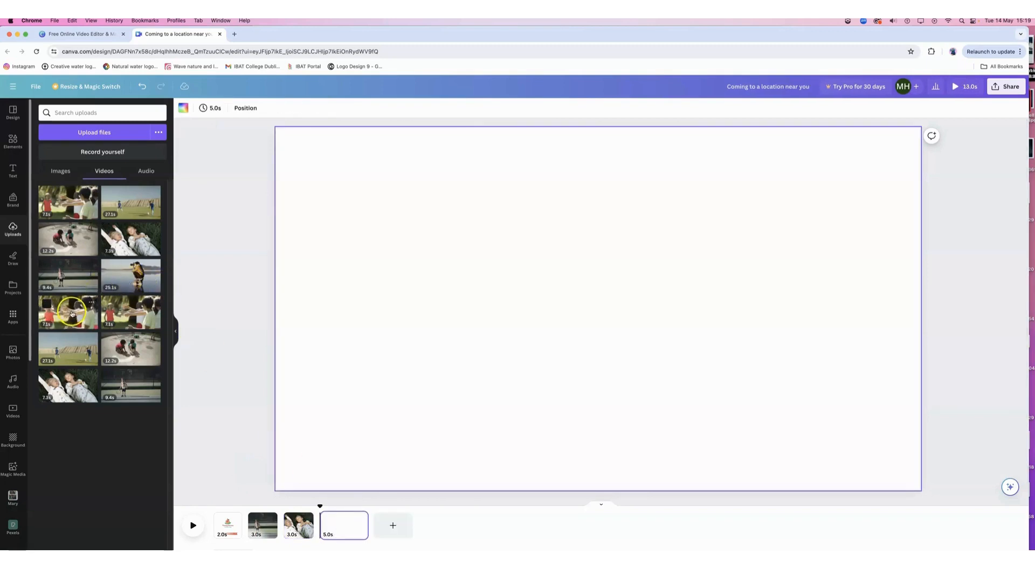
pyautogui.moveTo(67, 353); pyautogui.dragTo(341, 513)
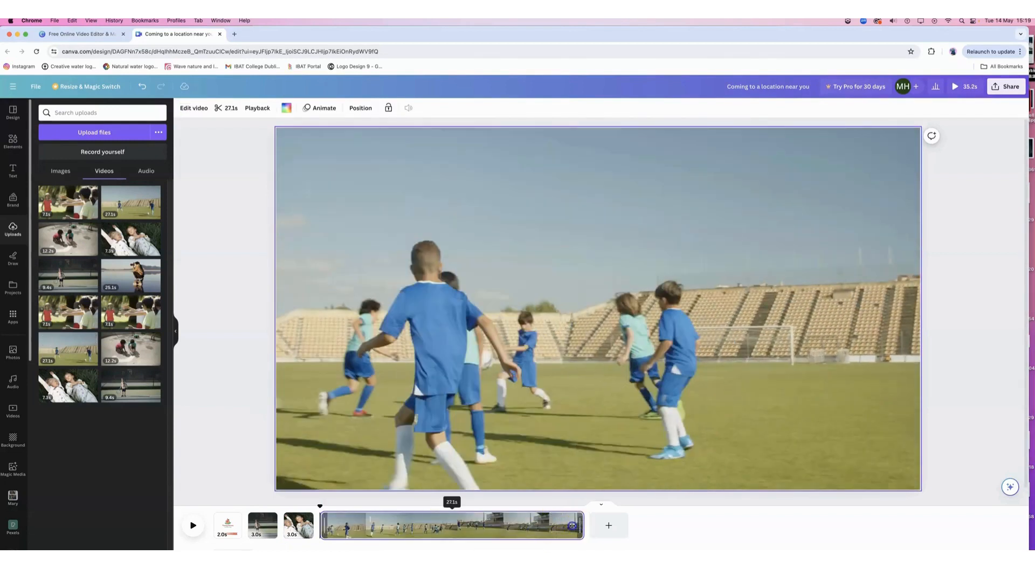
pyautogui.moveTo(475, 525); pyautogui.dragTo(349, 521)
# - Add a fifth page with the uploaded video of children drawing with chalk, enlarged to fill the page
pyautogui.click(368, 527)
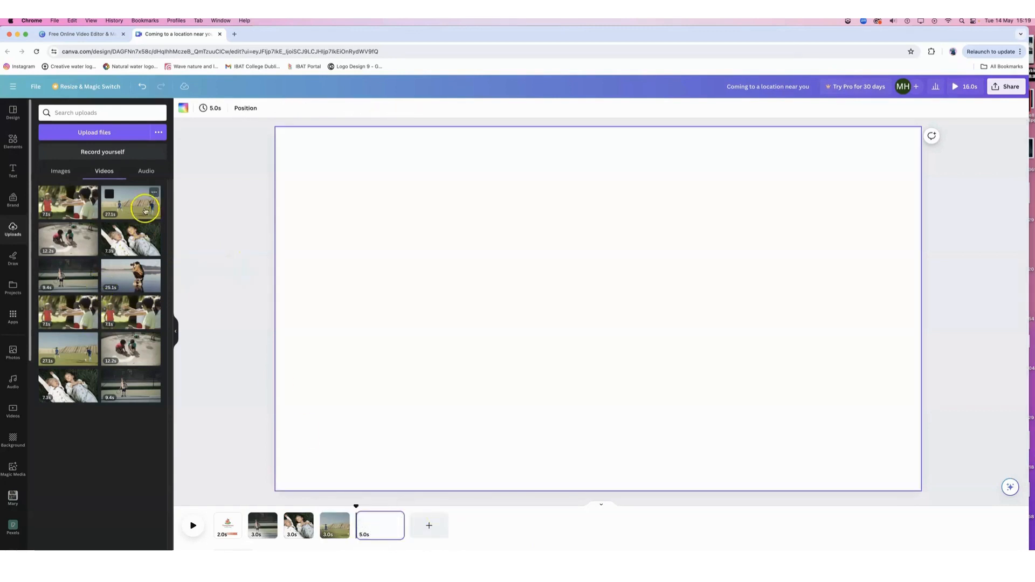
pyautogui.click(79, 241)
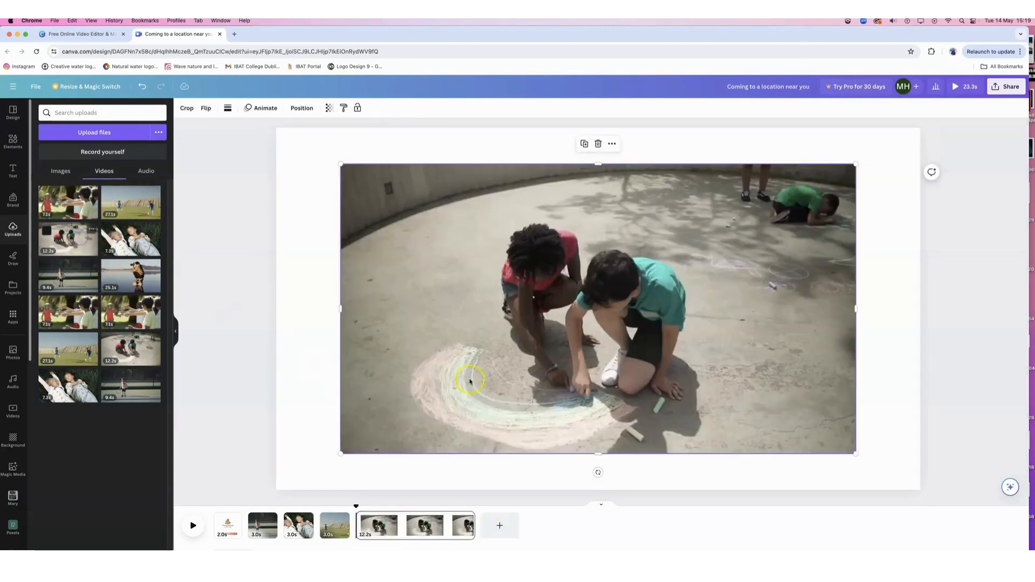
pyautogui.moveTo(337, 161); pyautogui.dragTo(276, 123)
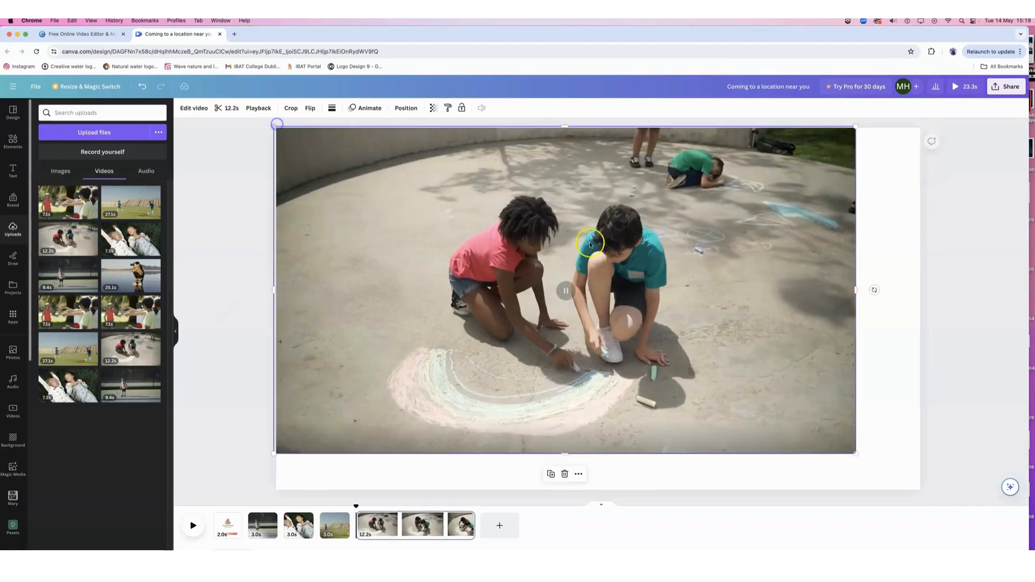
pyautogui.moveTo(800, 426); pyautogui.dragTo(802, 427)
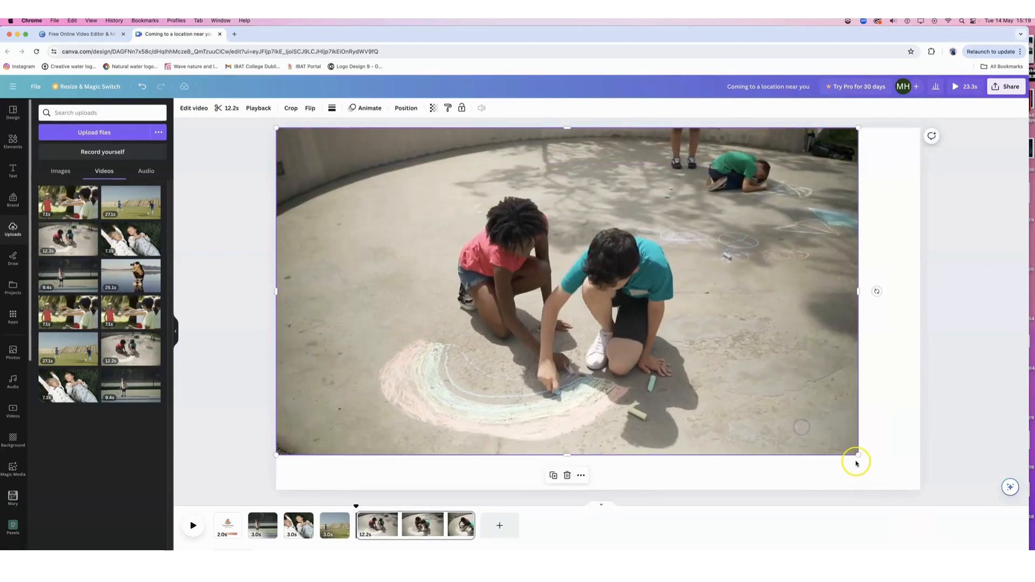
pyautogui.moveTo(859, 456); pyautogui.dragTo(919, 492)
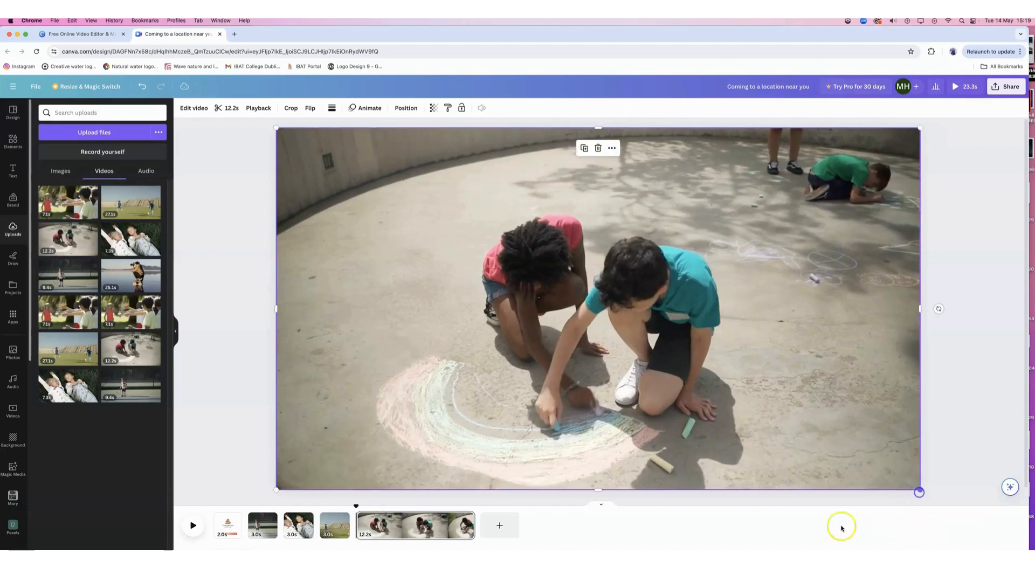
# - Trim the chalk drawing page to 3.0 seconds
pyautogui.click(469, 529)
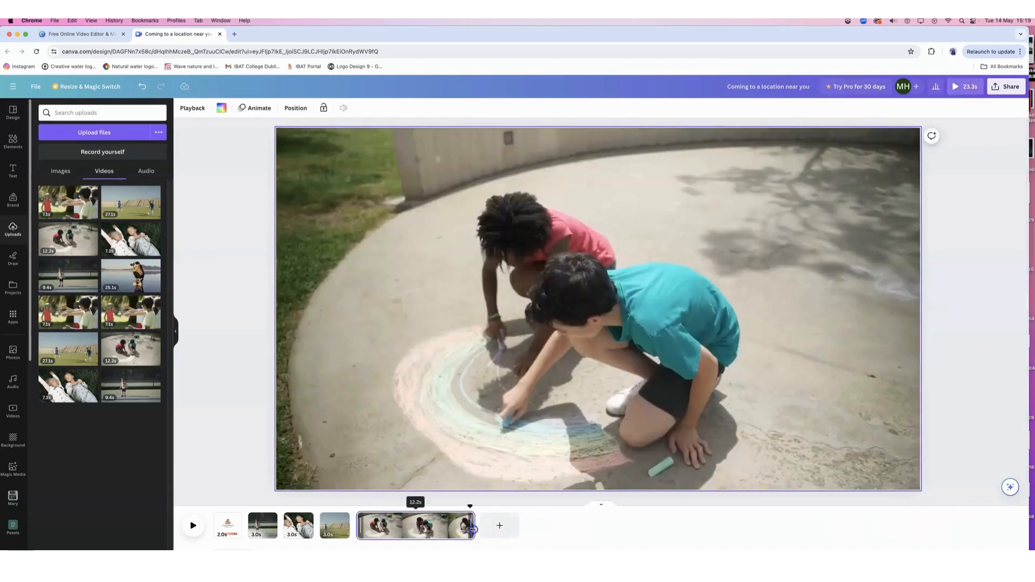
pyautogui.moveTo(473, 529); pyautogui.dragTo(434, 527)
pyautogui.moveTo(362, 522)
pyautogui.mouseDown()
pyautogui.moveTo(392, 523)
pyautogui.moveTo(382, 523)
pyautogui.mouseUp()
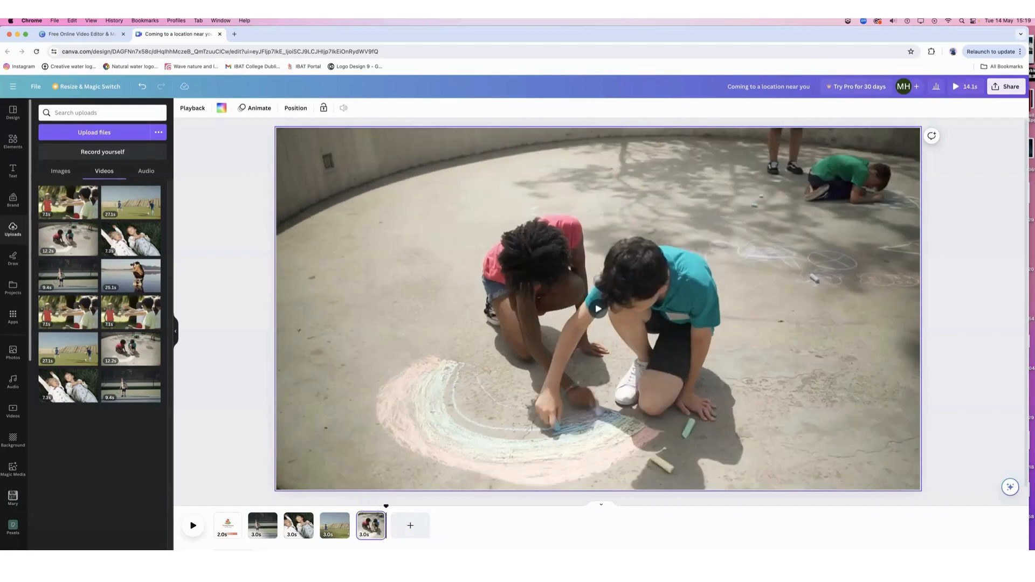
# - Add a sixth page filled with the uploaded video of children reaching out their hands in the park and trim it to 3.0 seconds
pyautogui.press('super+Return')
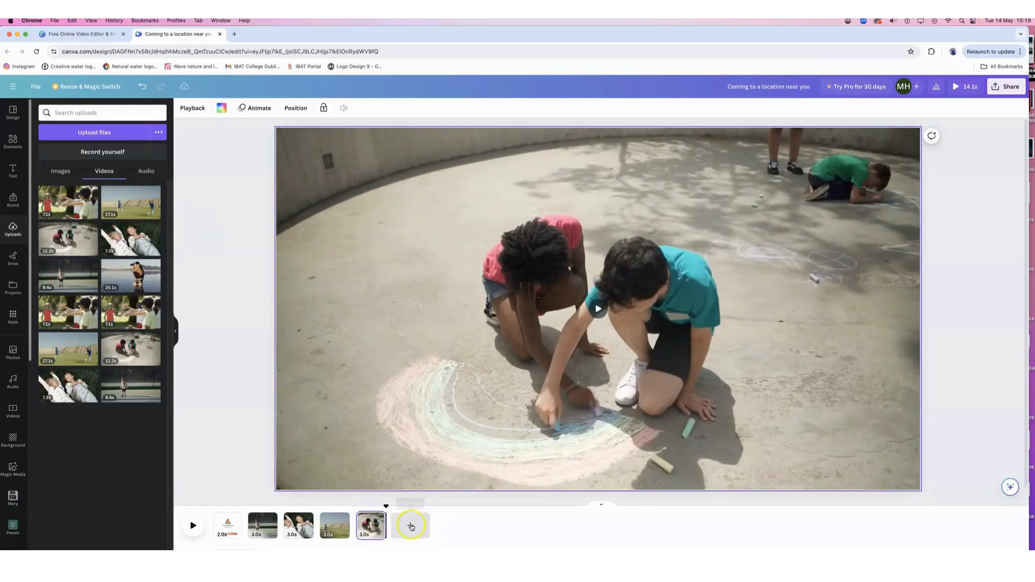
pyautogui.click(68, 199)
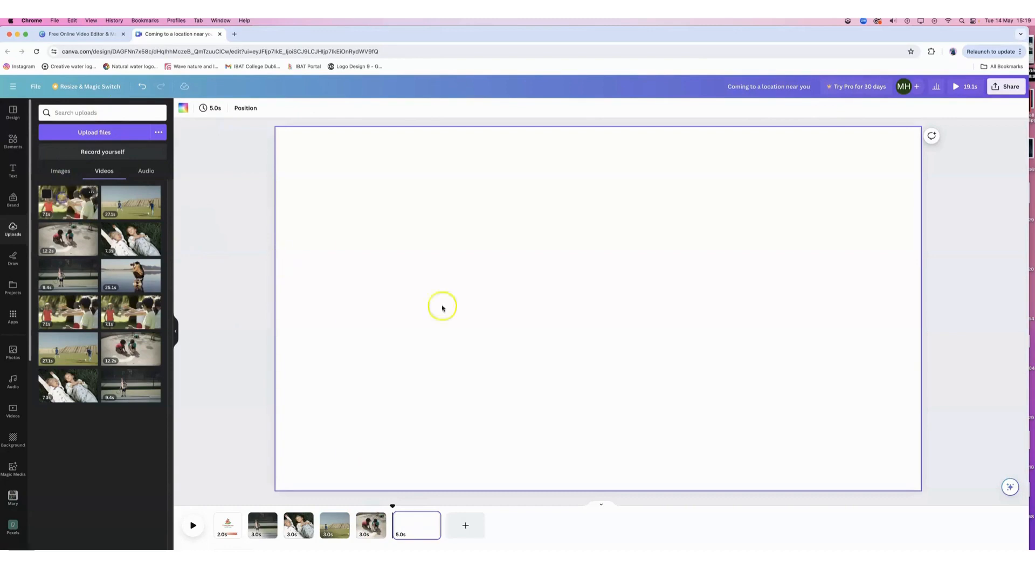
pyautogui.moveTo(340, 164); pyautogui.dragTo(276, 128)
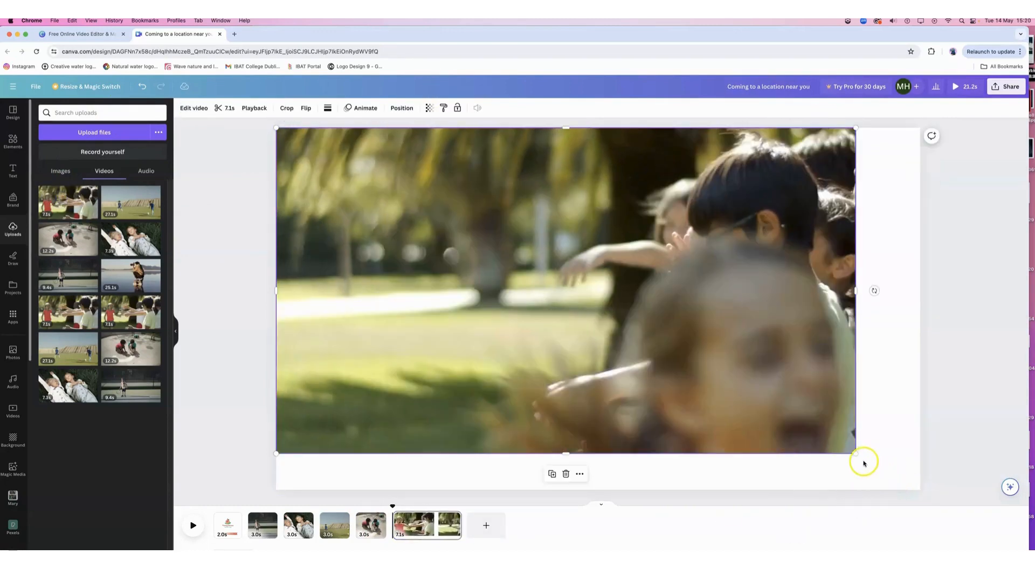
pyautogui.moveTo(857, 453); pyautogui.dragTo(921, 490)
pyautogui.moveTo(460, 526); pyautogui.dragTo(419, 524)
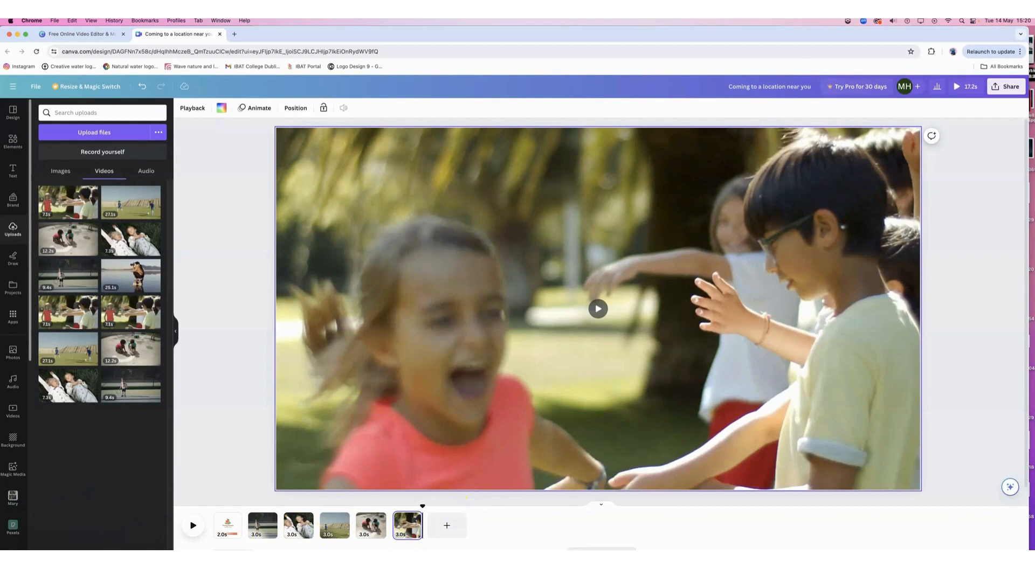
# - Duplicate the opening logo page and move the copy to the end of the video
pyautogui.click(226, 531)
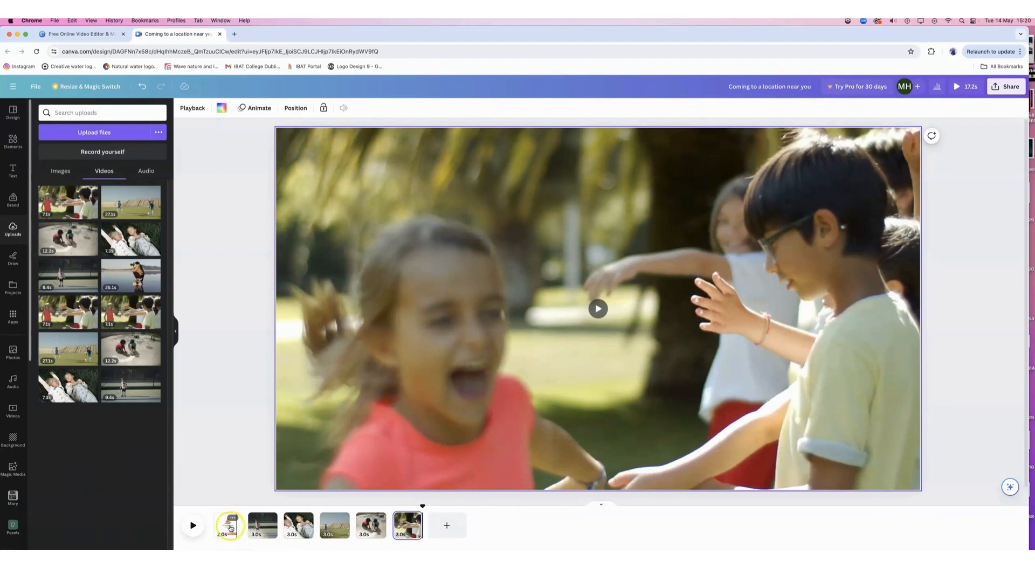
pyautogui.click(229, 531)
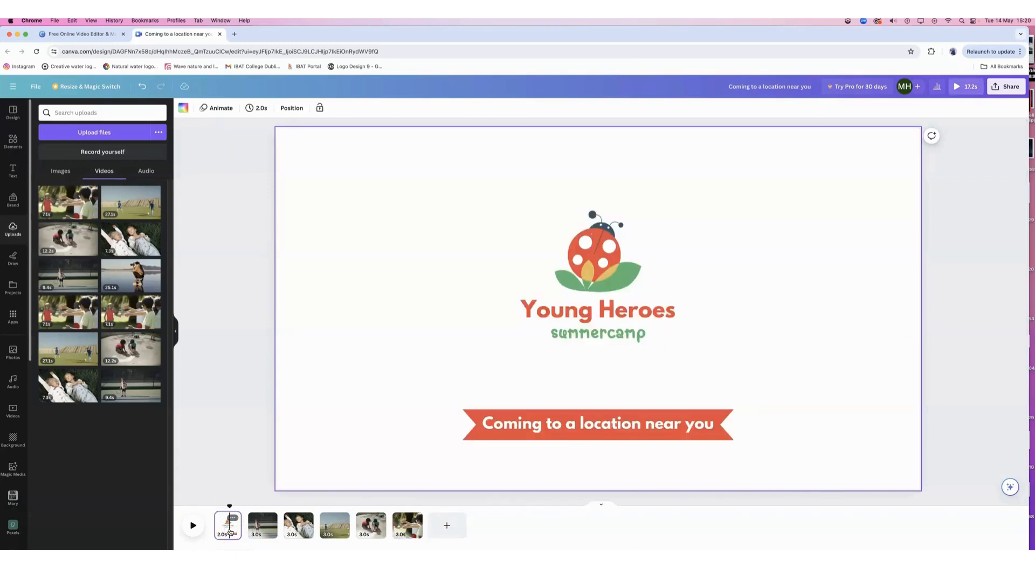
pyautogui.rightClick(229, 531)
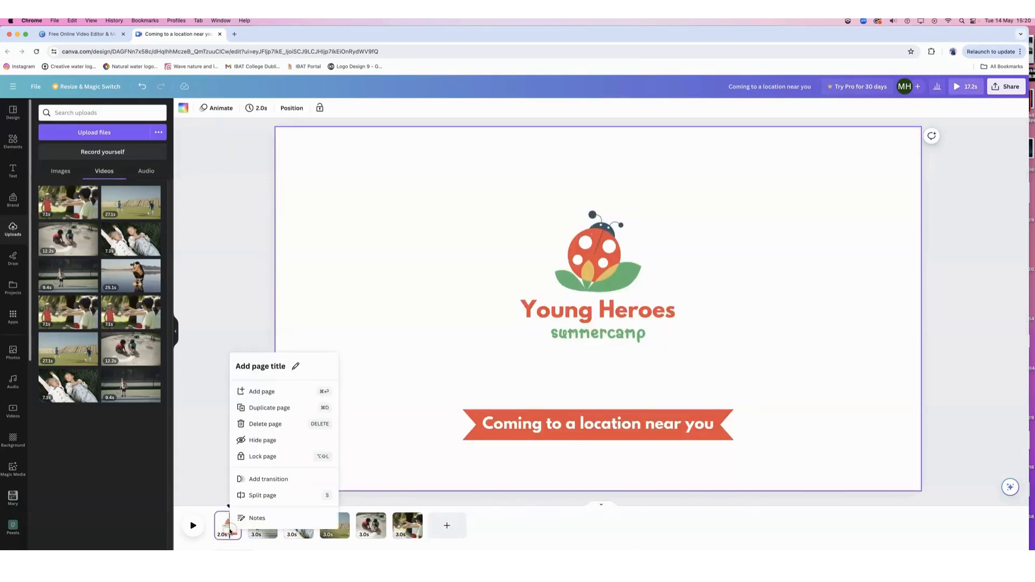
pyautogui.click(287, 407)
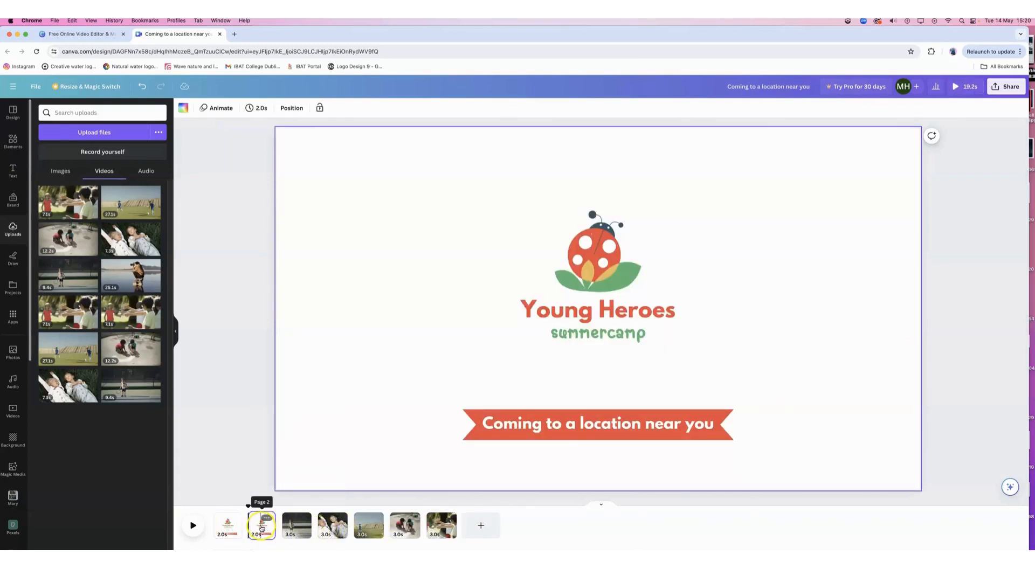
pyautogui.moveTo(263, 526); pyautogui.dragTo(477, 533)
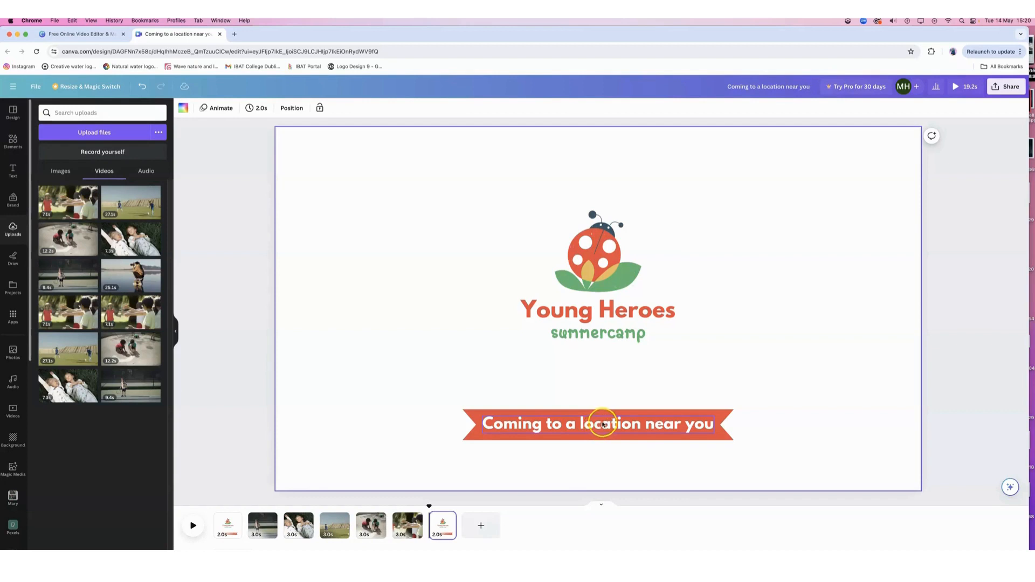
pyautogui.click(604, 424)
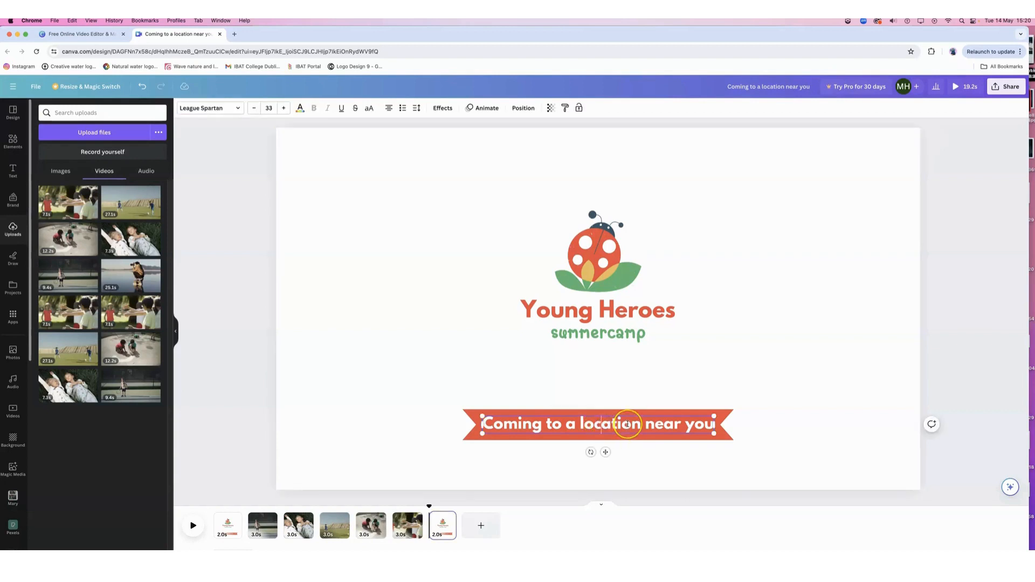
pyautogui.tripleClick(628, 423)
pyautogui.write('Book')
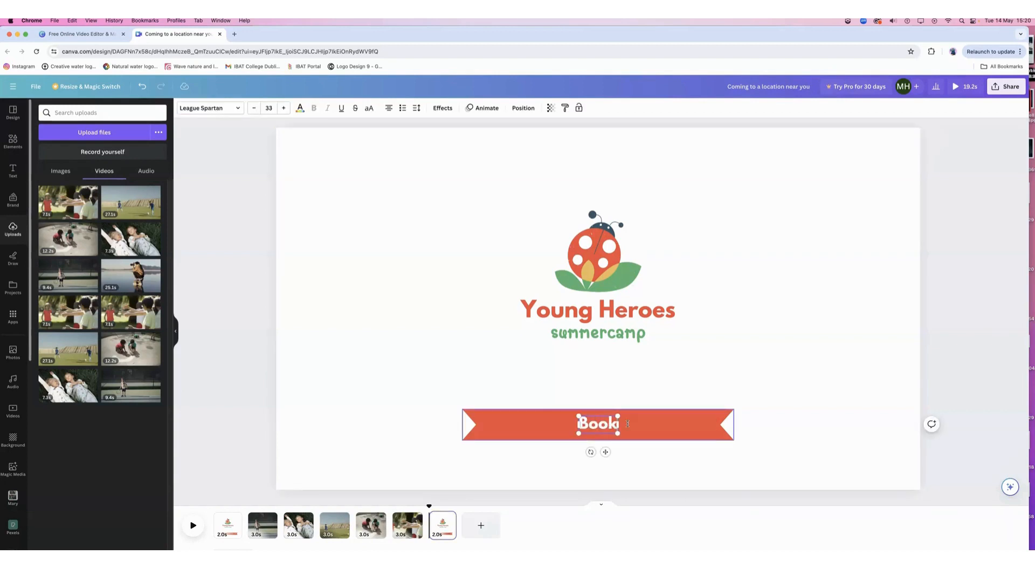
pyautogui.write(' anline')
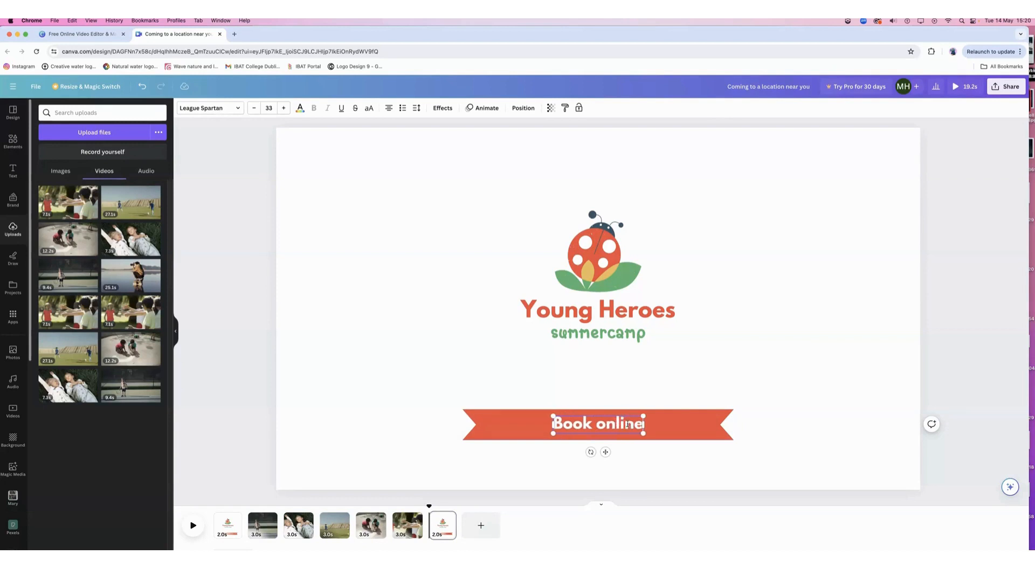
pyautogui.press('Return')
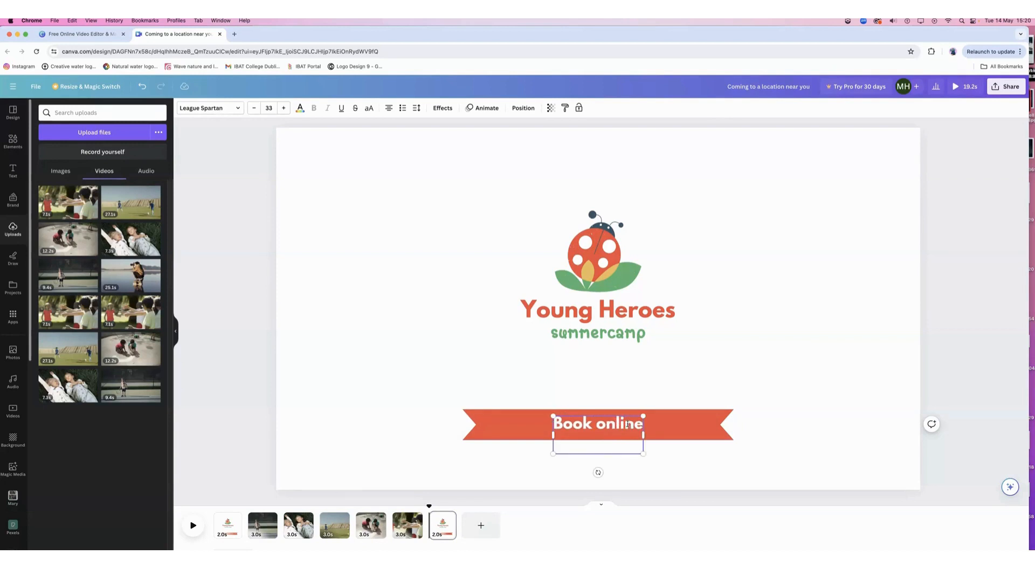
pyautogui.press('BackSpace')
pyautogui.write('at')
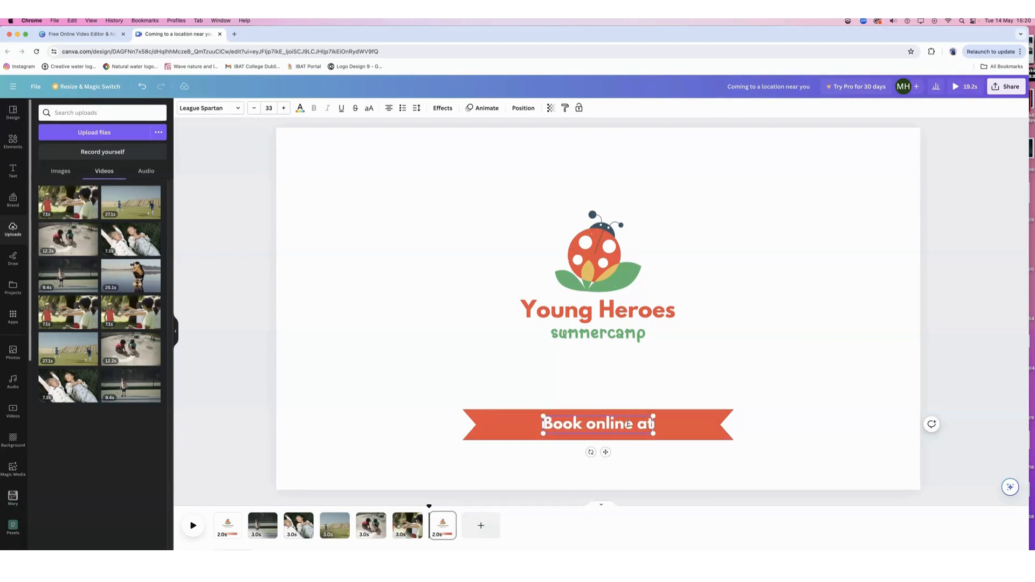
pyautogui.press('Return')
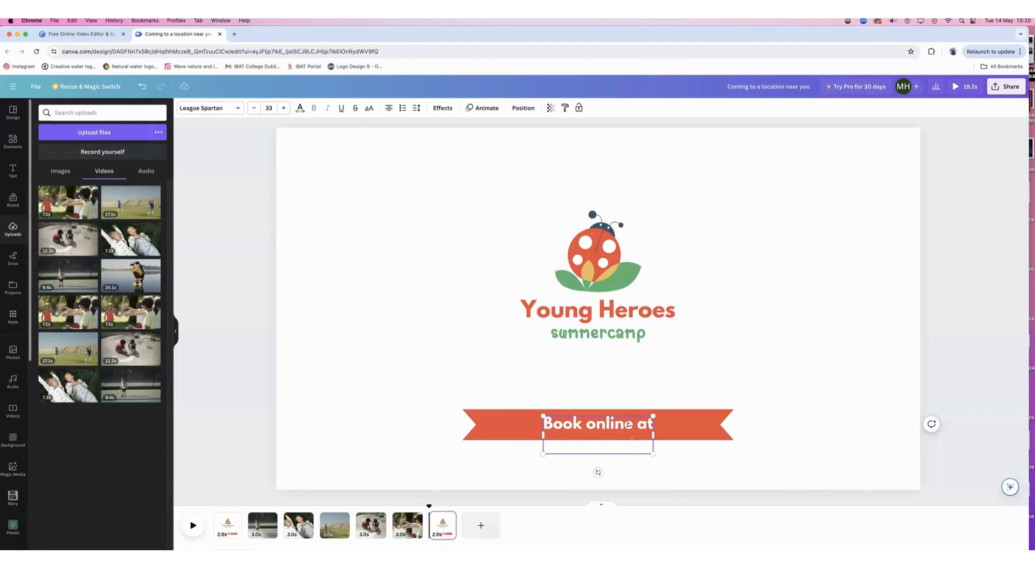
pyautogui.write('www.youngheroes')
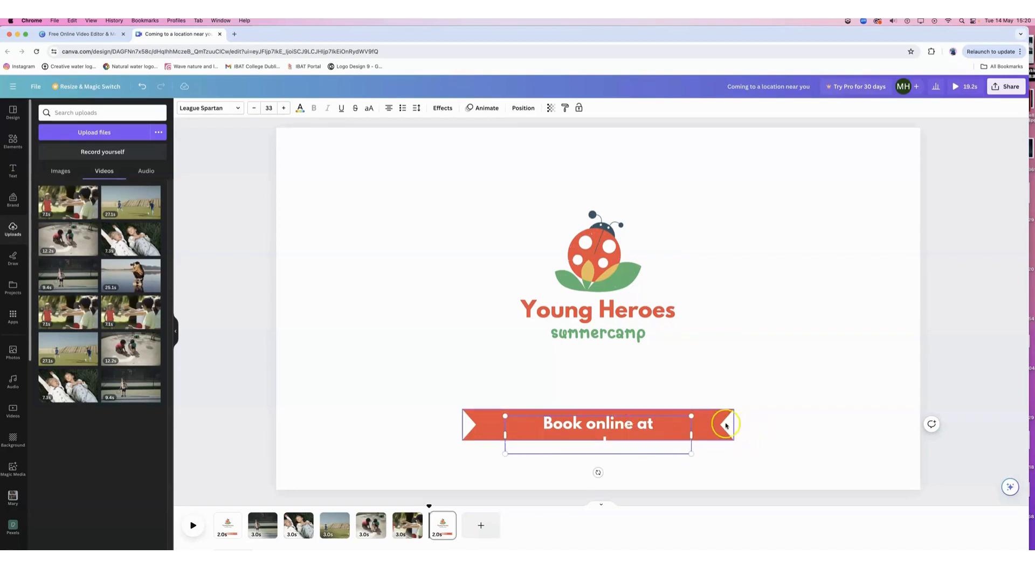
# - Extend the closing page's red banner downward to a height of about 141 and nudge its text slightly up to centre it
pyautogui.click(601, 438)
pyautogui.moveTo(599, 440); pyautogui.dragTo(598, 457)
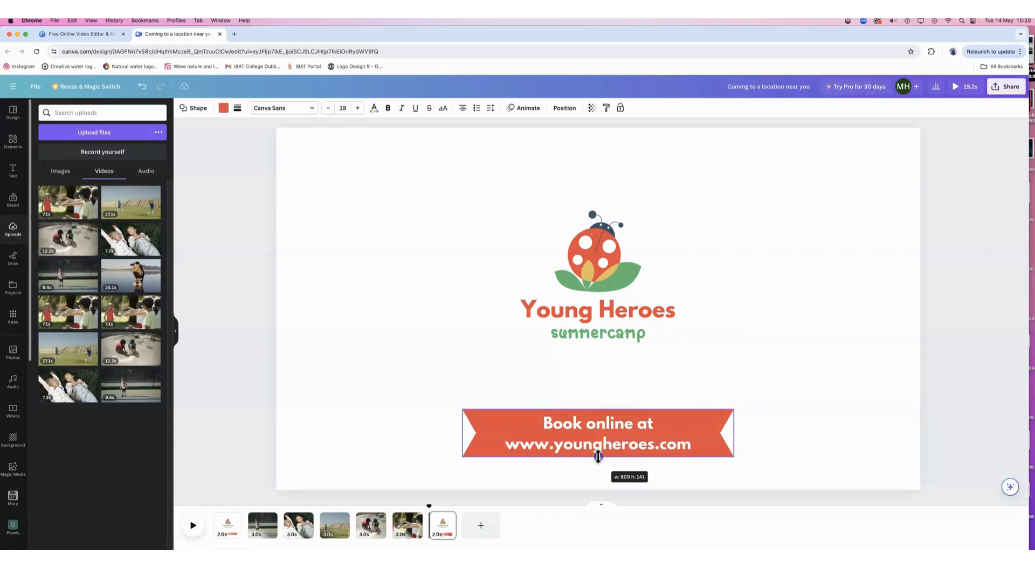
pyautogui.click(716, 381)
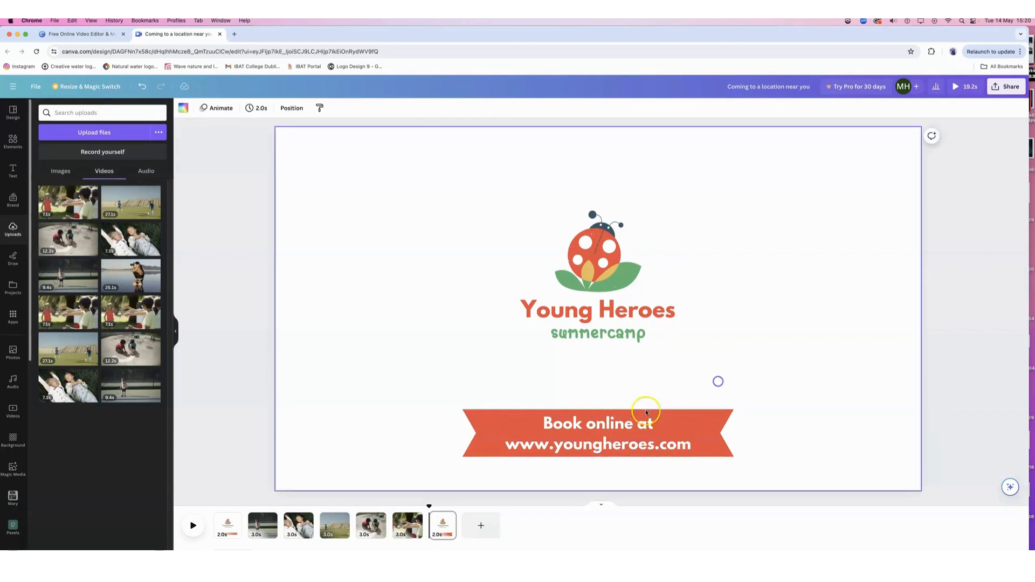
pyautogui.moveTo(606, 423); pyautogui.dragTo(604, 425)
pyautogui.click(800, 356)
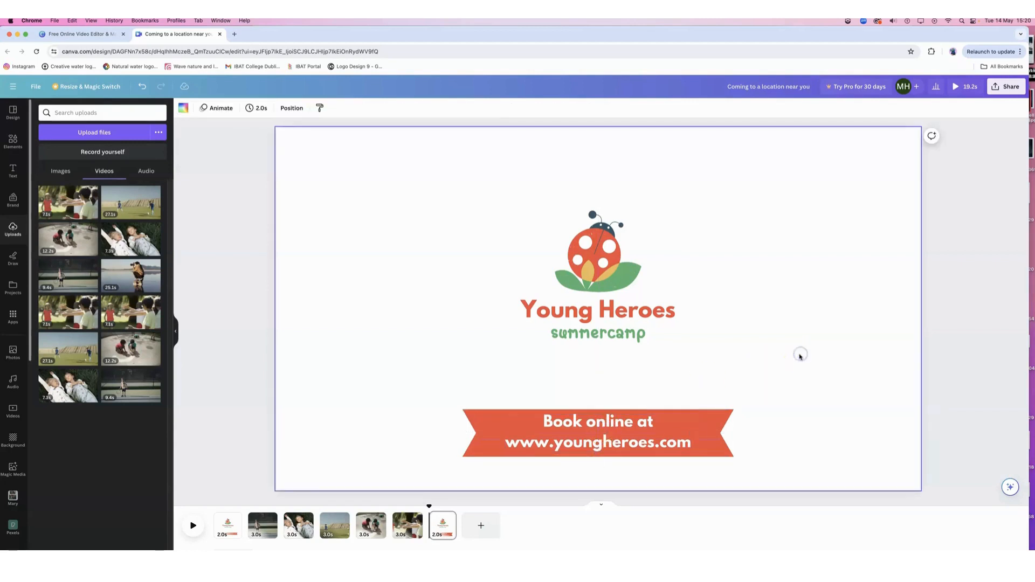
pyautogui.click(784, 360)
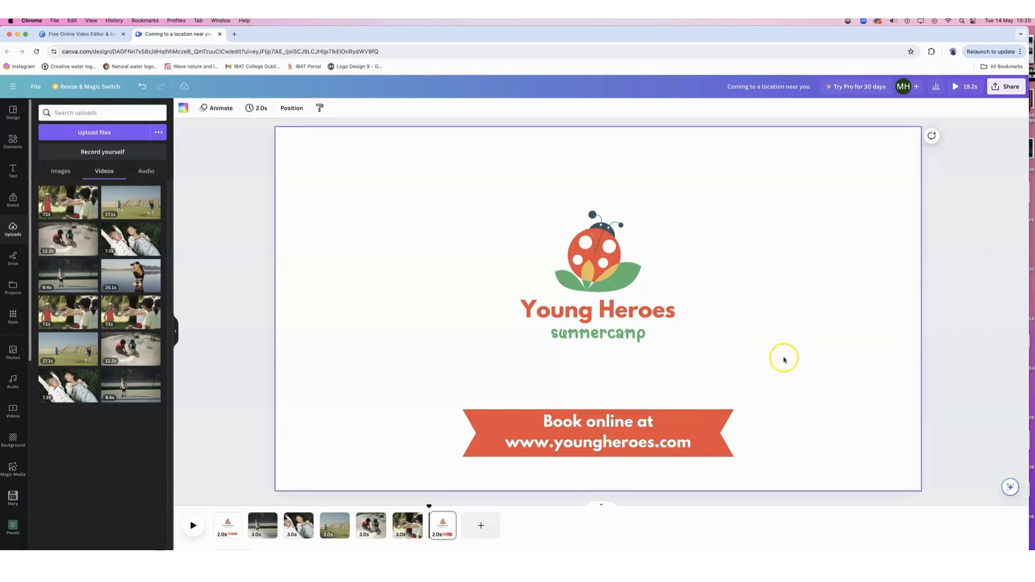
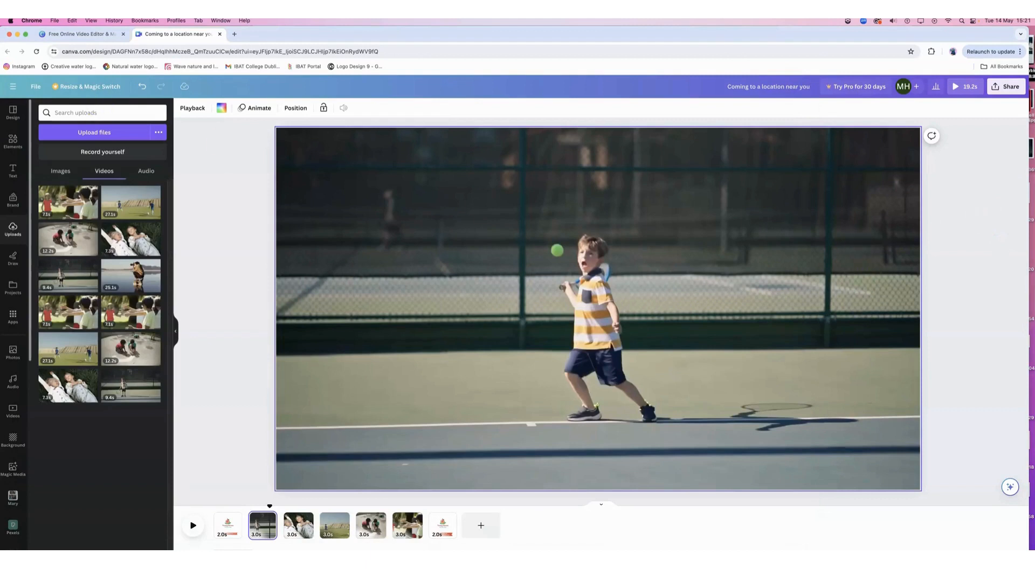
# - Add the pointed pentagon tag shape to the tennis page and rotate it so its tip points left
pyautogui.click(14, 139)
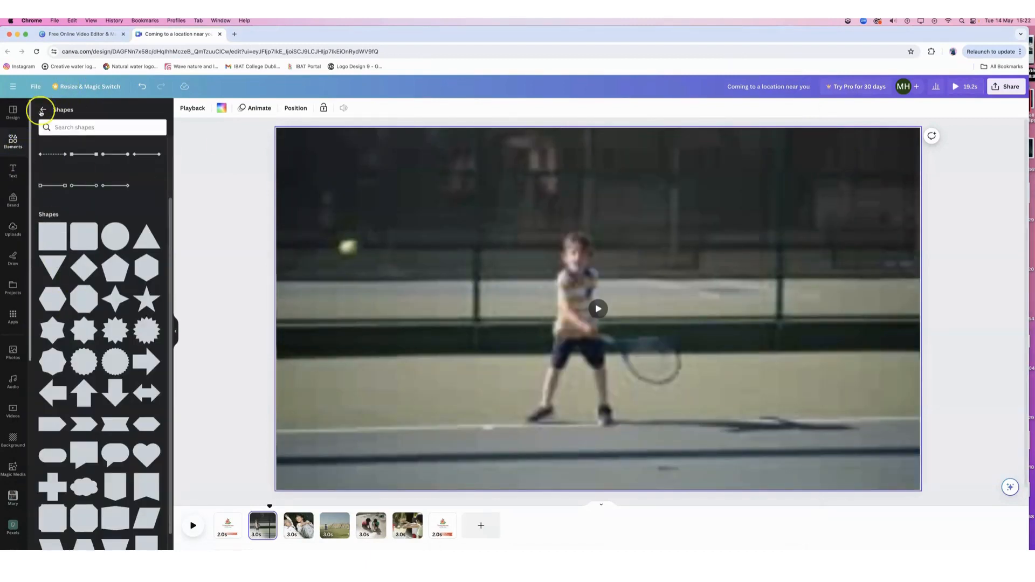
pyautogui.click(41, 110)
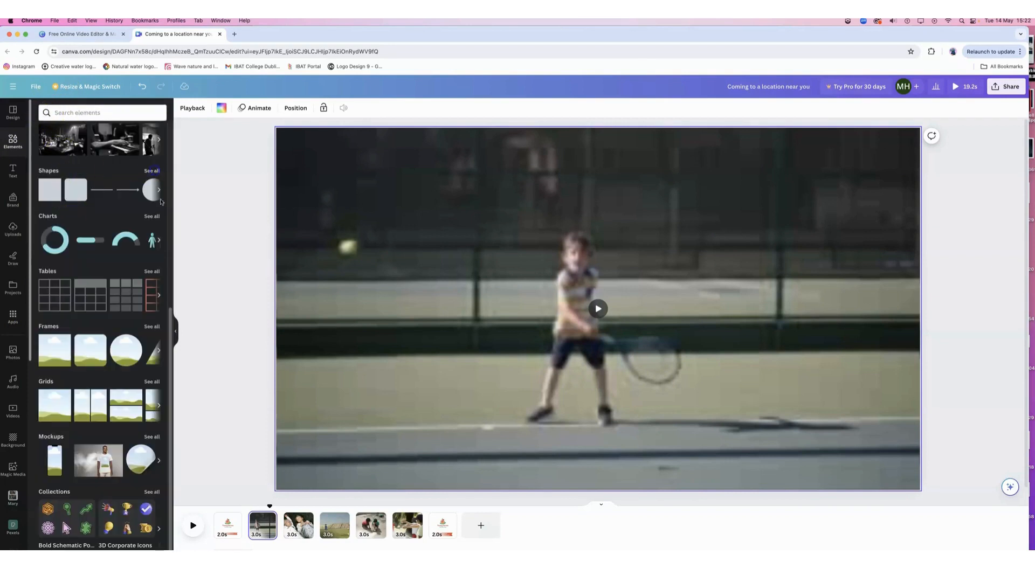
pyautogui.click(154, 172)
pyautogui.scroll(-3, 86, 406)
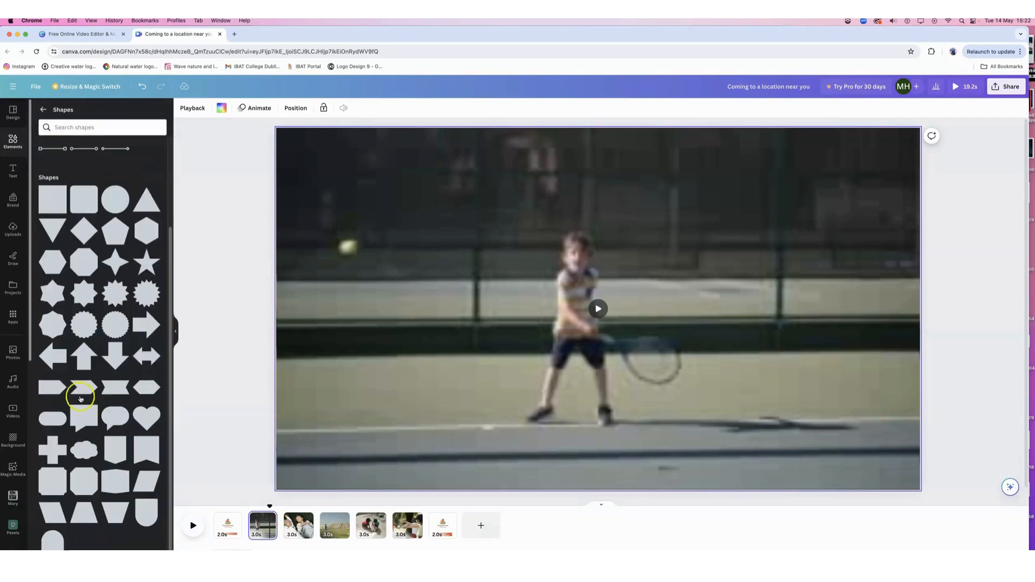
pyautogui.click(51, 388)
pyautogui.click(694, 285)
pyautogui.click(629, 303)
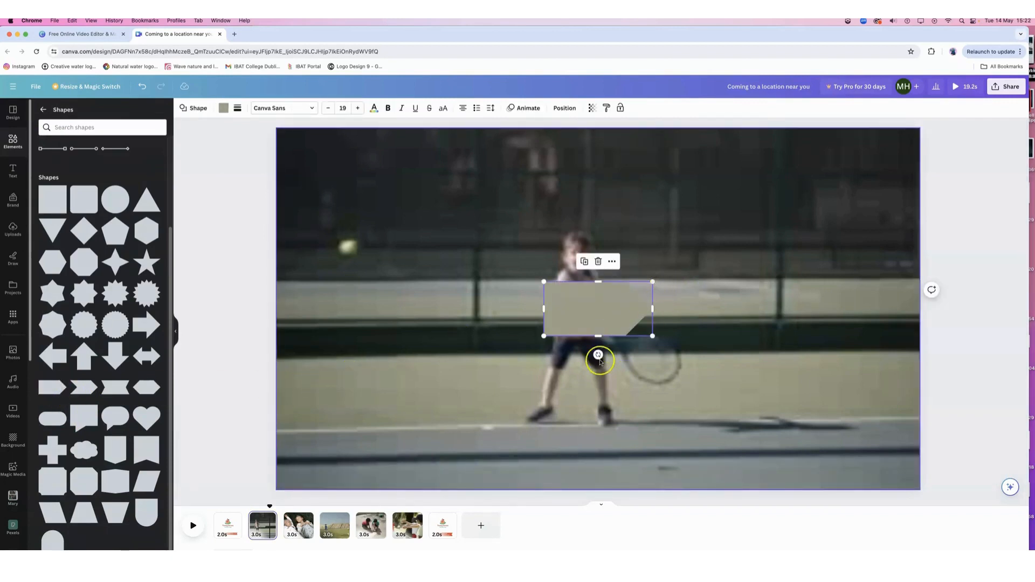
pyautogui.moveTo(598, 355); pyautogui.dragTo(598, 240)
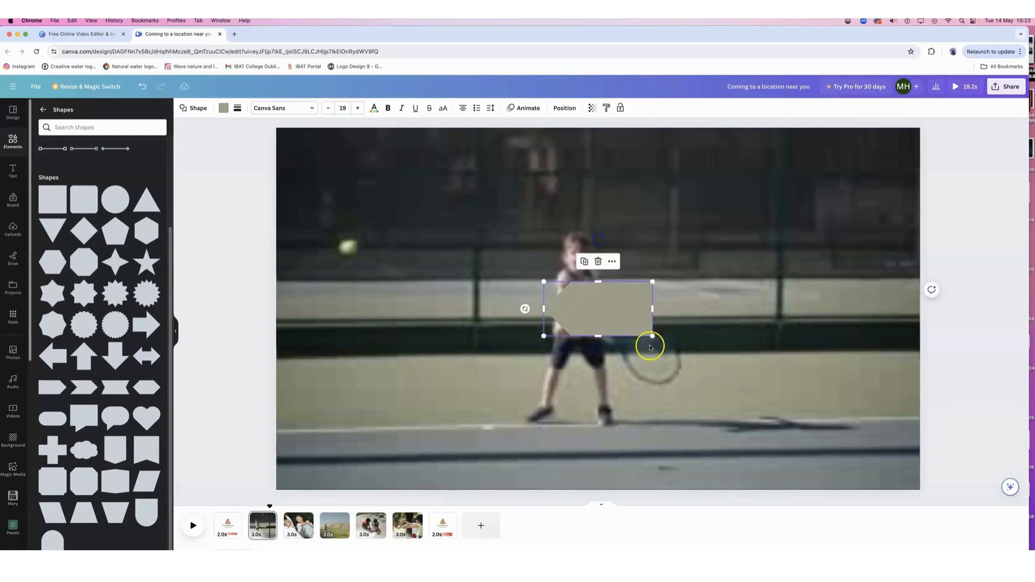
# - Fill the tag shape with white and set its transparency to 81
pyautogui.click(223, 109)
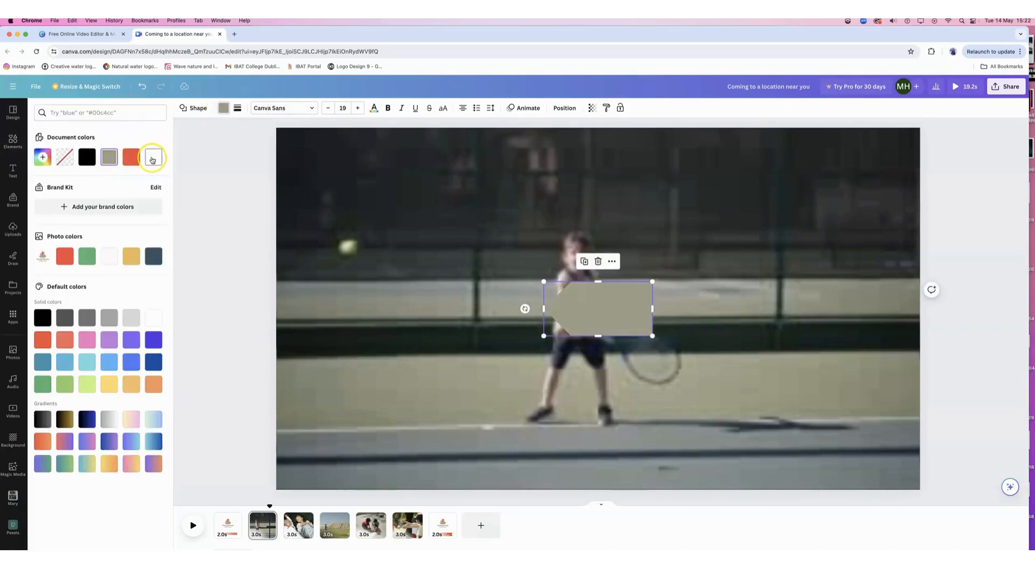
pyautogui.click(153, 157)
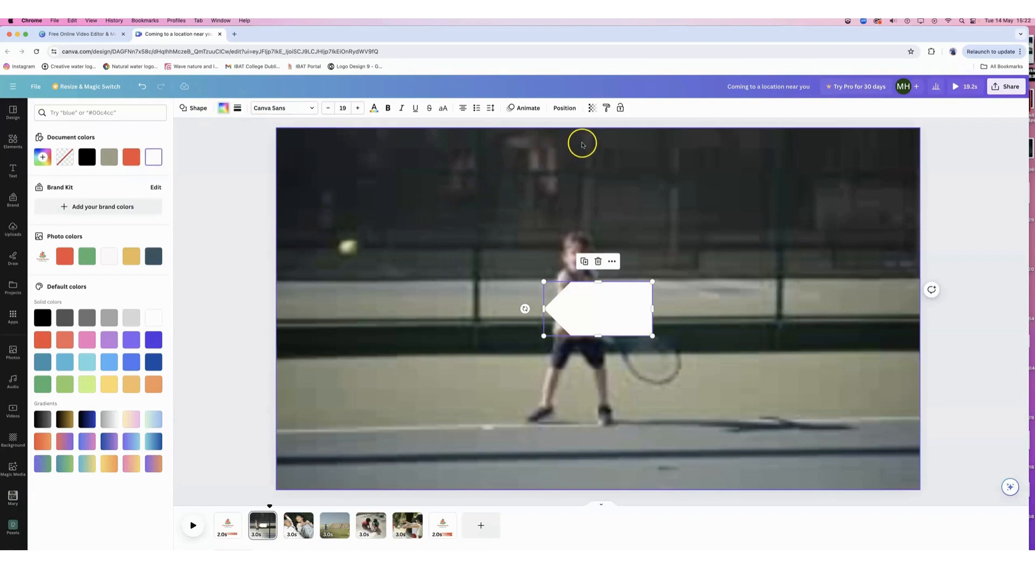
pyautogui.click(592, 110)
pyautogui.moveTo(568, 145); pyautogui.dragTo(560, 141)
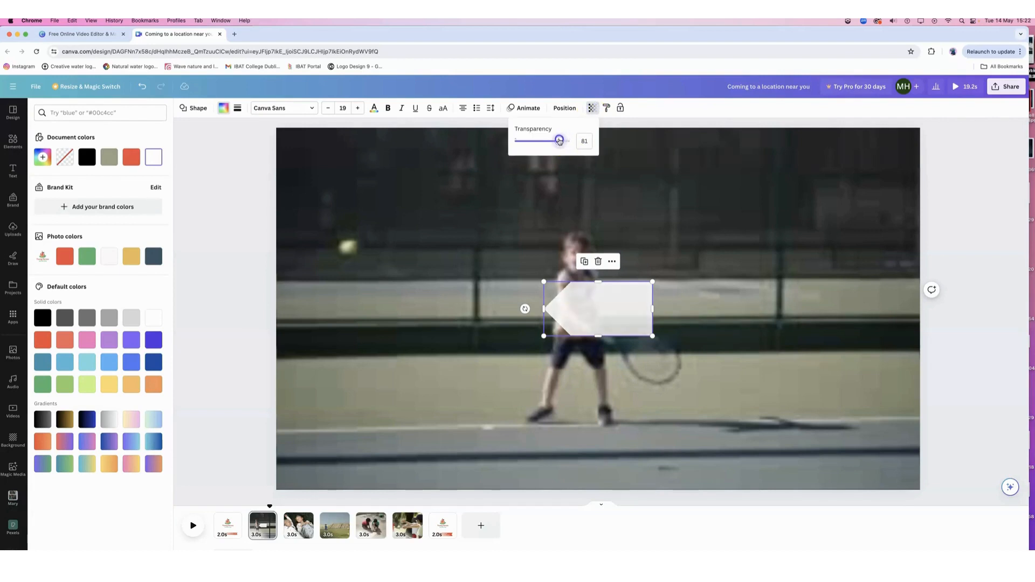
pyautogui.click(628, 169)
# - Move the tag shape to the tennis page's upper right edge, lengthen it to the left and make it slimmer
pyautogui.click(635, 305)
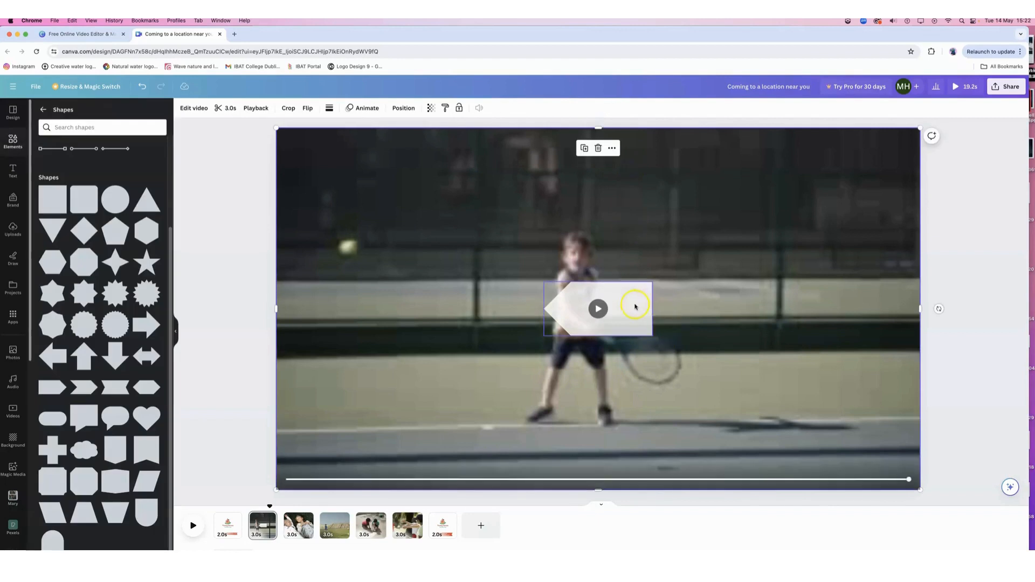
pyautogui.moveTo(640, 307); pyautogui.dragTo(909, 169)
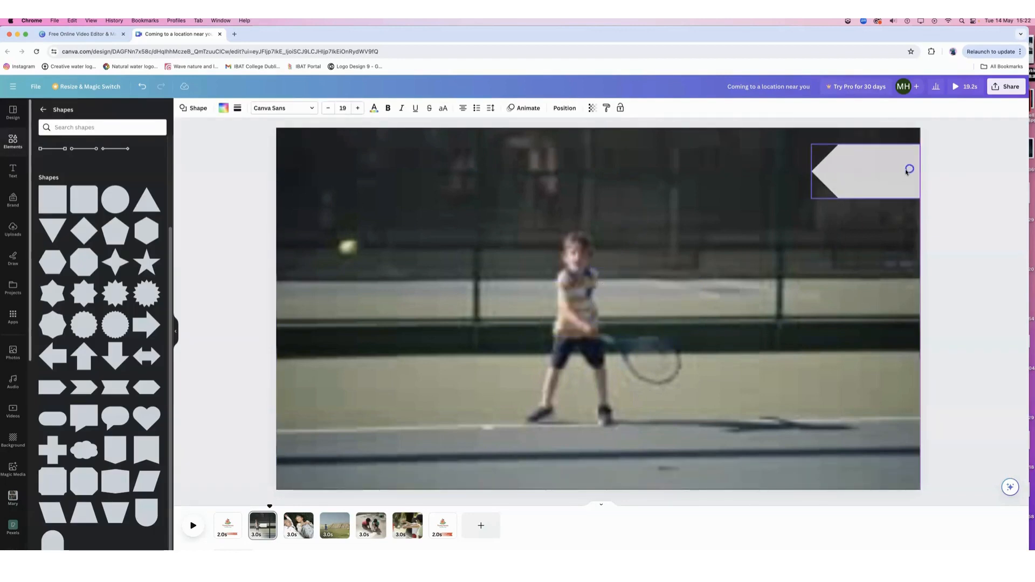
pyautogui.moveTo(810, 171); pyautogui.dragTo(773, 171)
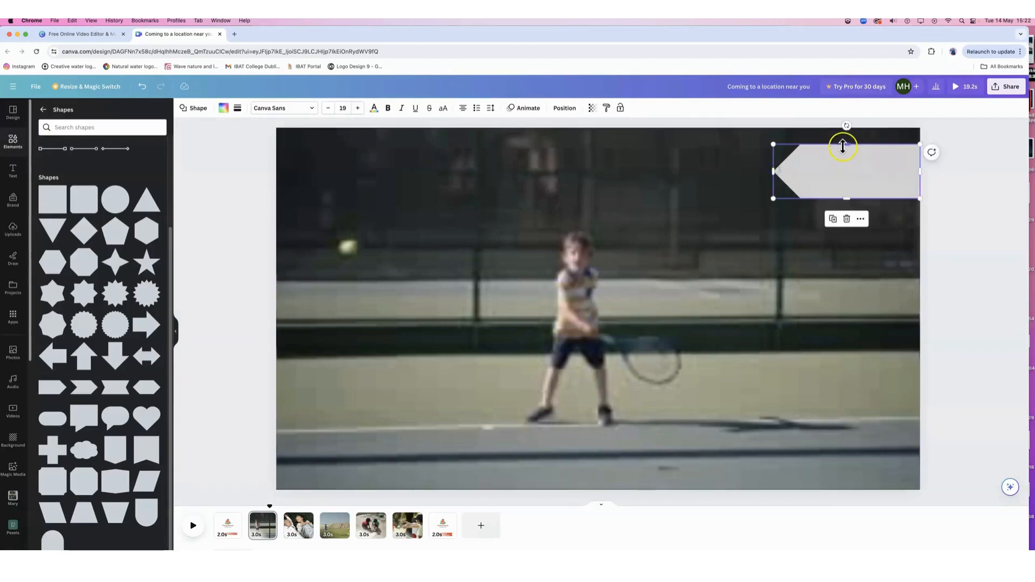
pyautogui.moveTo(843, 149); pyautogui.dragTo(863, 162)
pyautogui.click(850, 224)
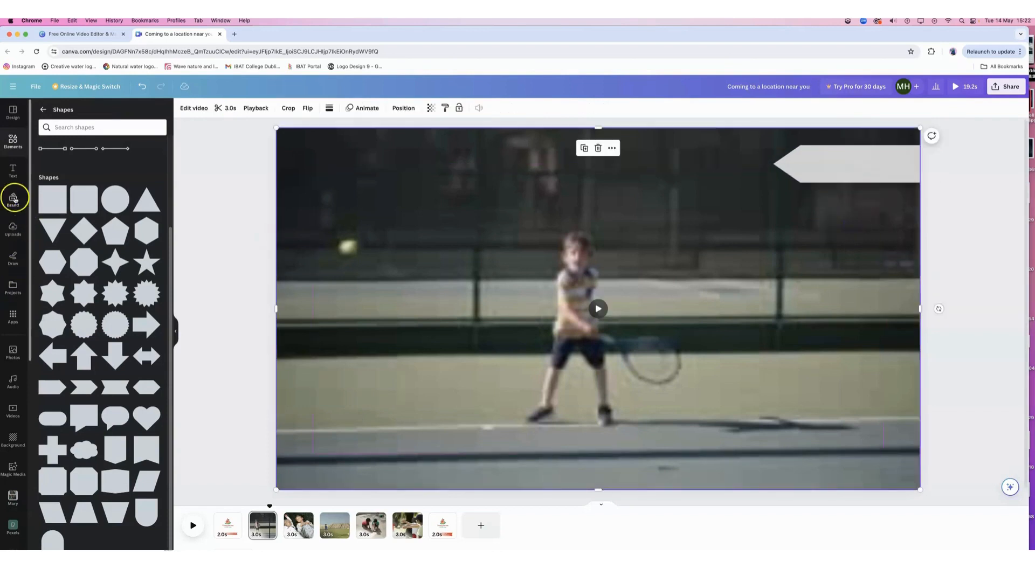
# - Add a text box reading "Something for Everyone" to the tennis page
pyautogui.click(13, 176)
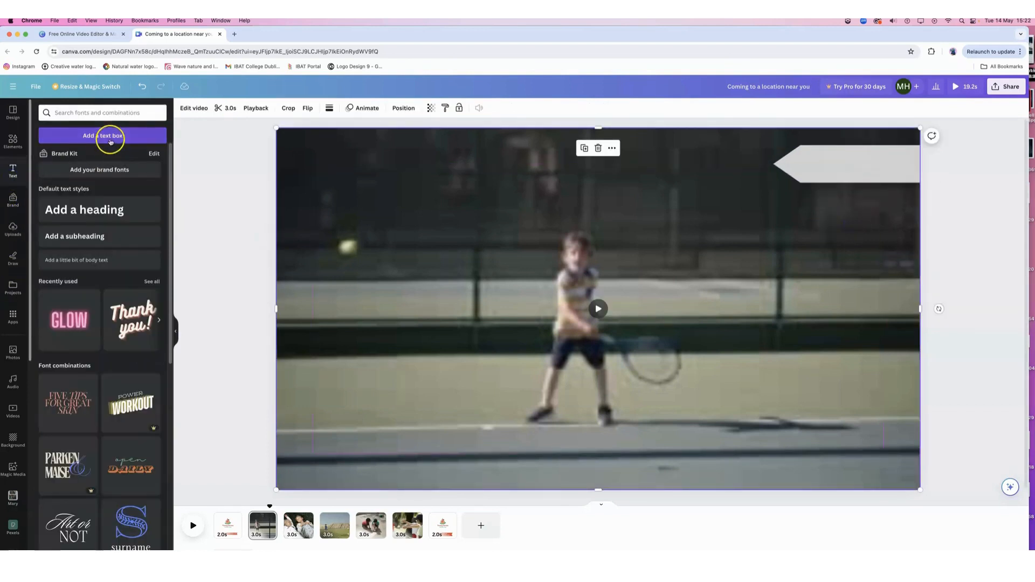
pyautogui.click(108, 136)
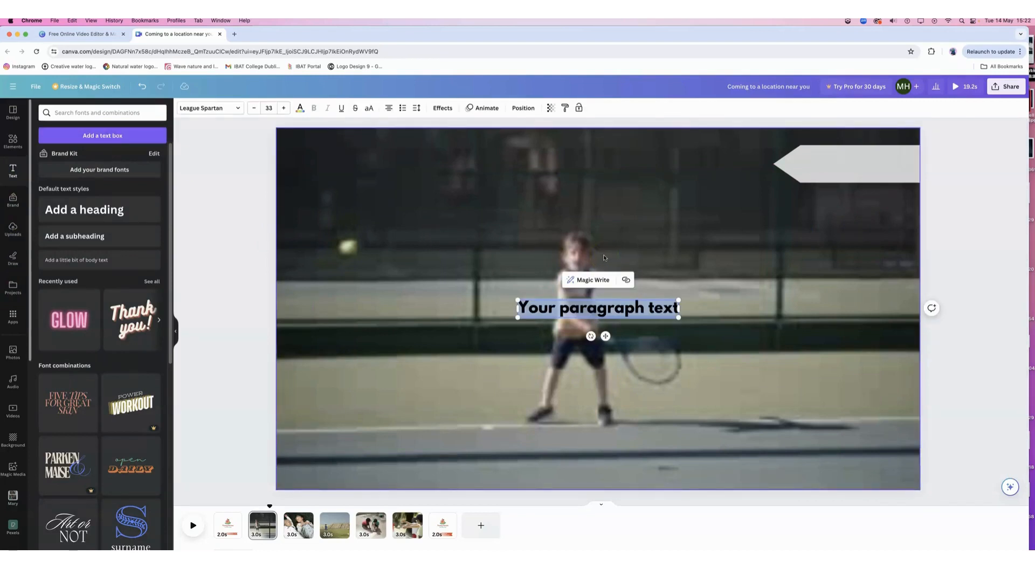
pyautogui.write('Something')
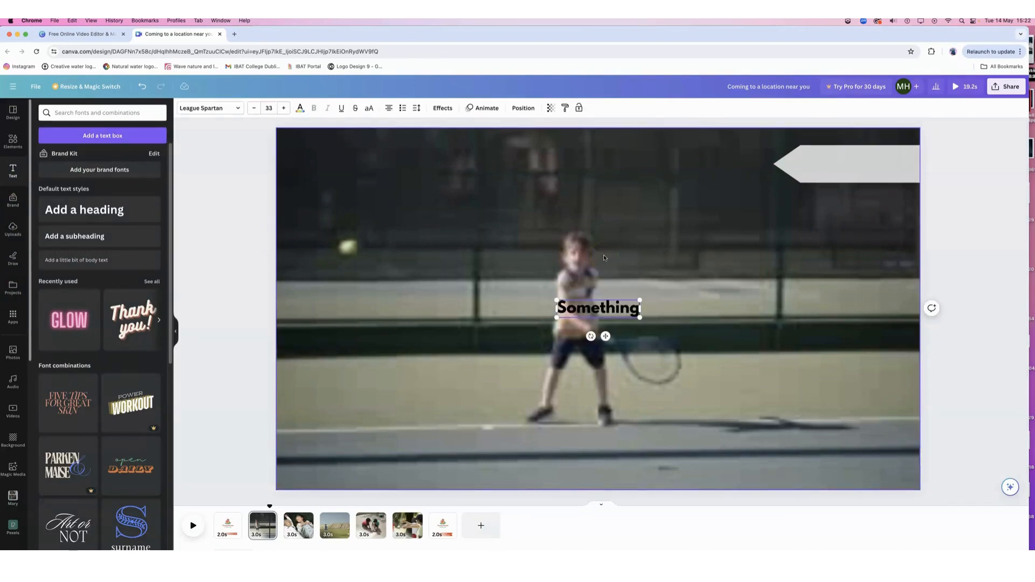
pyautogui.write(' for e')
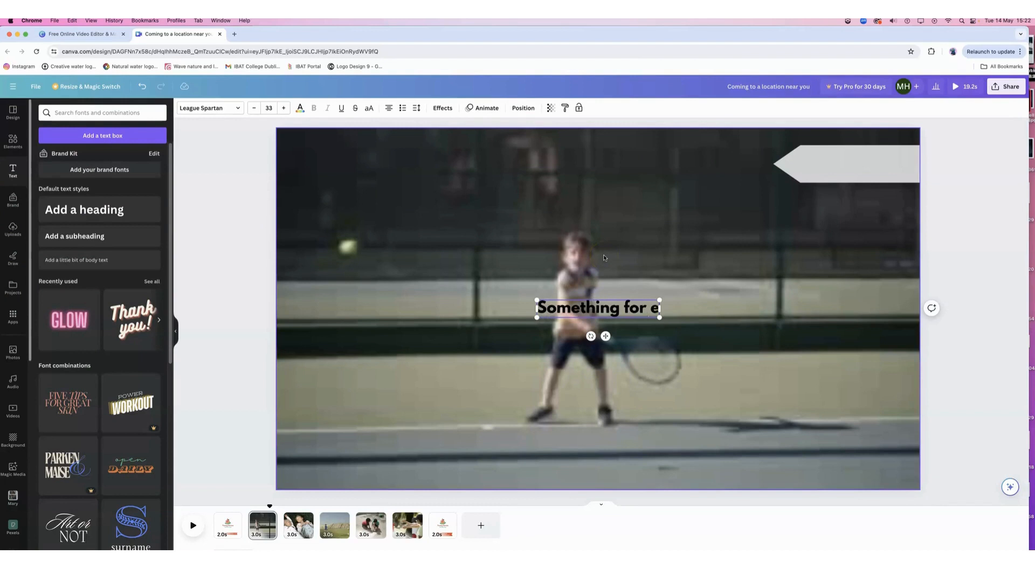
pyautogui.write('v')
pyautogui.press('BackSpace')
pyautogui.press('BackSpace')
pyautogui.write('Ever')
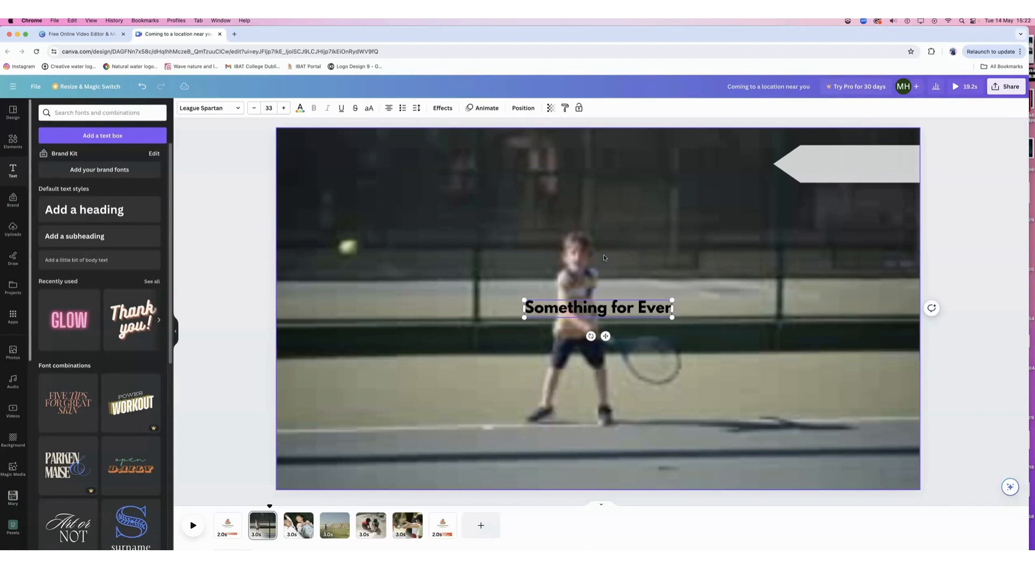
pyautogui.write('yone')
# - Move the text onto the white tag and lengthen the tag to the left to a width of about 653
pyautogui.click(606, 333)
pyautogui.click(655, 353)
pyautogui.moveTo(629, 308); pyautogui.dragTo(850, 162)
pyautogui.click(848, 150)
pyautogui.moveTo(775, 163); pyautogui.dragTo(699, 163)
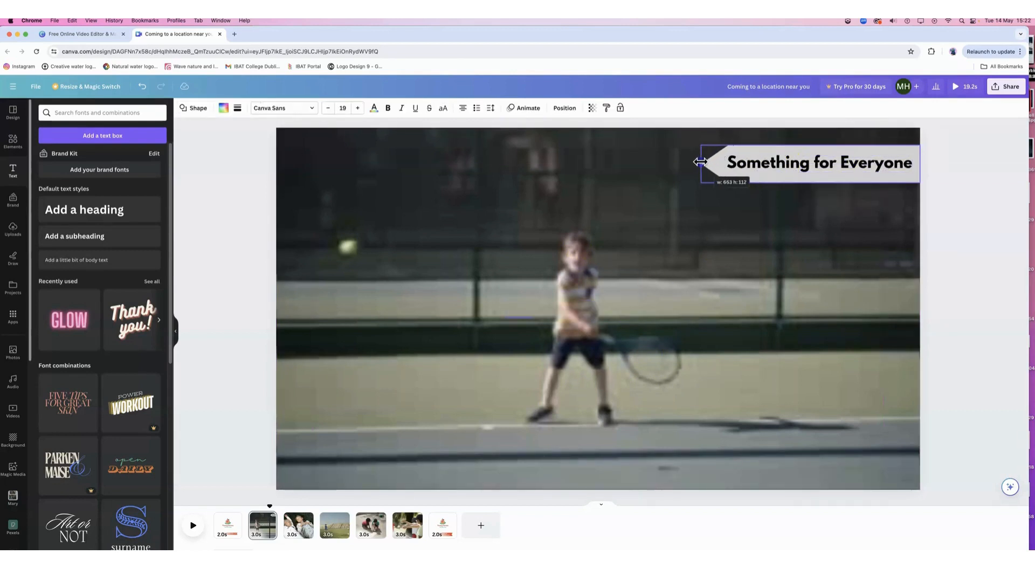
# - Colour the tag's text dark slate blue from the photo colours and nudge it slightly left on the tag
pyautogui.click(733, 164)
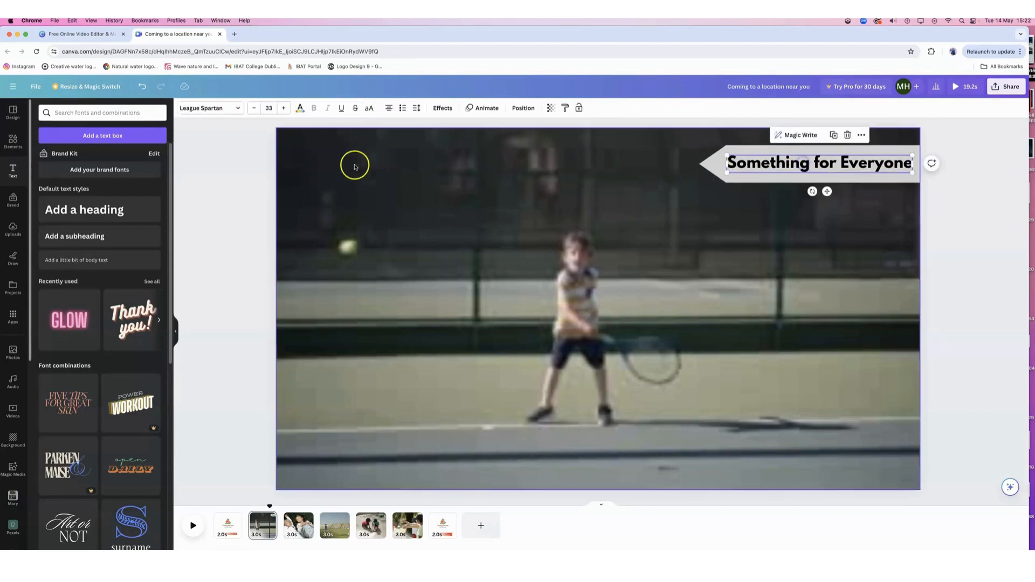
pyautogui.click(299, 108)
pyautogui.click(155, 258)
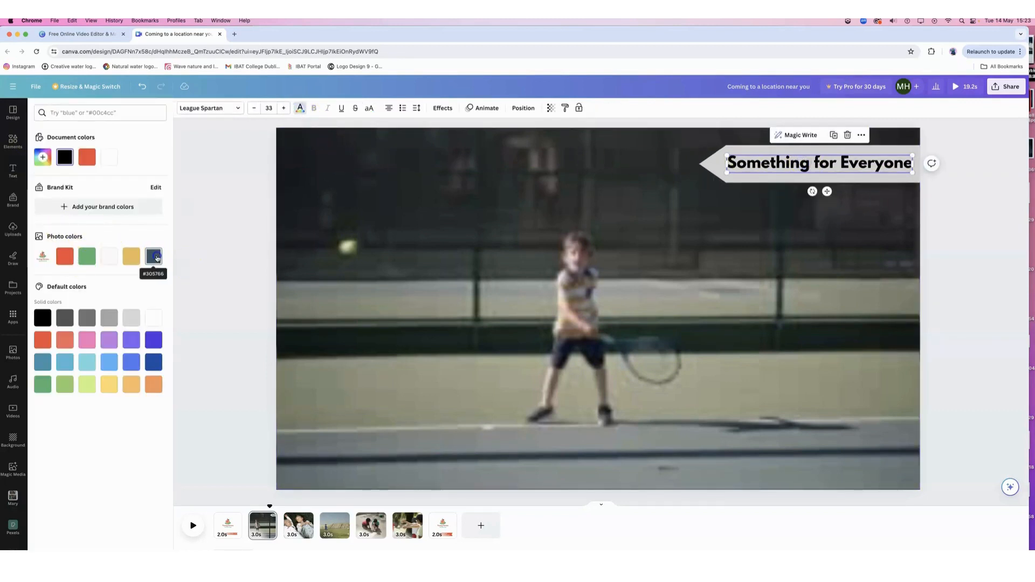
pyautogui.click(250, 223)
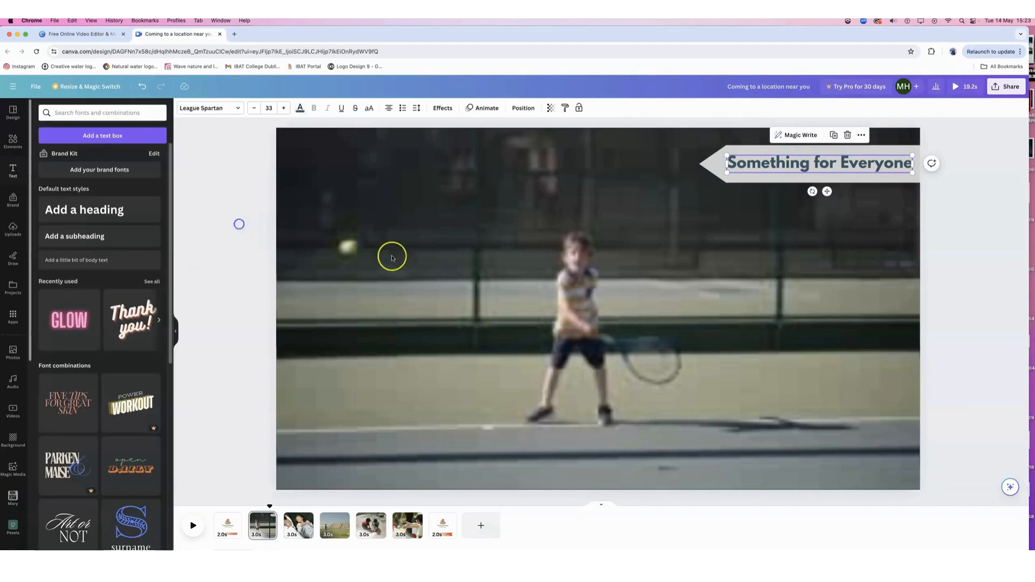
pyautogui.click(640, 282)
pyautogui.click(844, 167)
pyautogui.moveTo(844, 167); pyautogui.dragTo(843, 167)
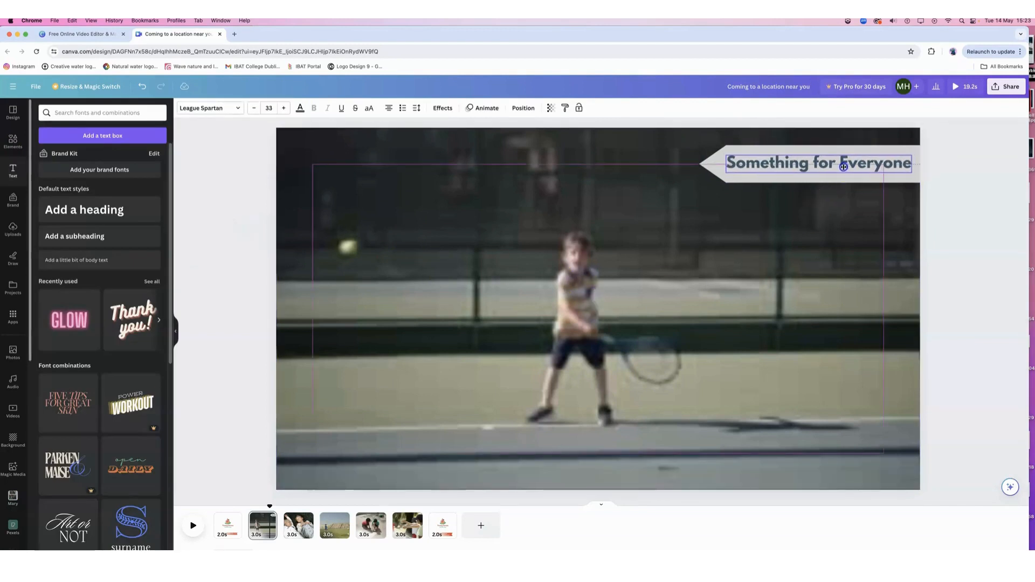
pyautogui.click(962, 204)
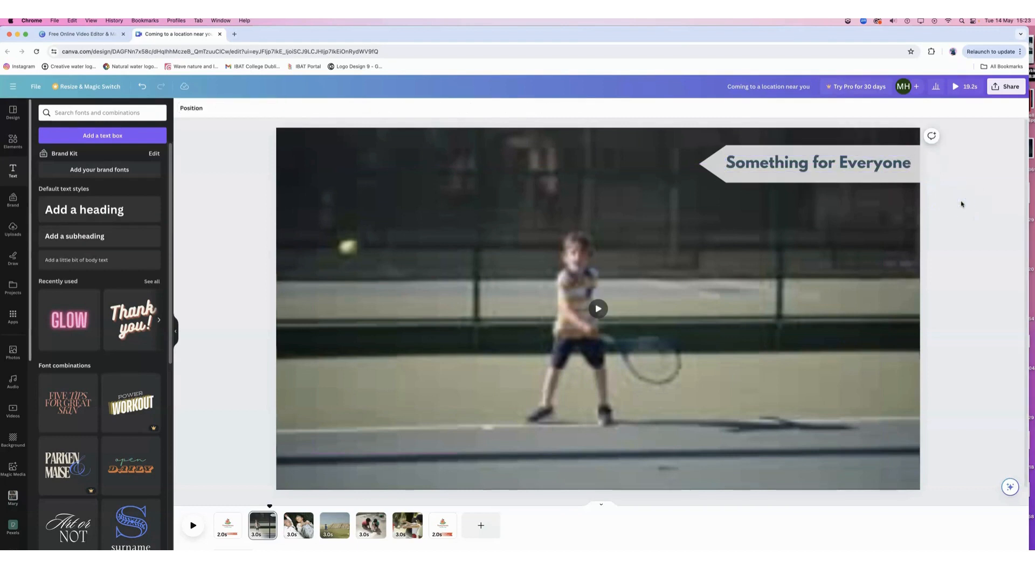
# - Apply the Pan animation to the tag shape and the Fade animation to its text
pyautogui.click(898, 149)
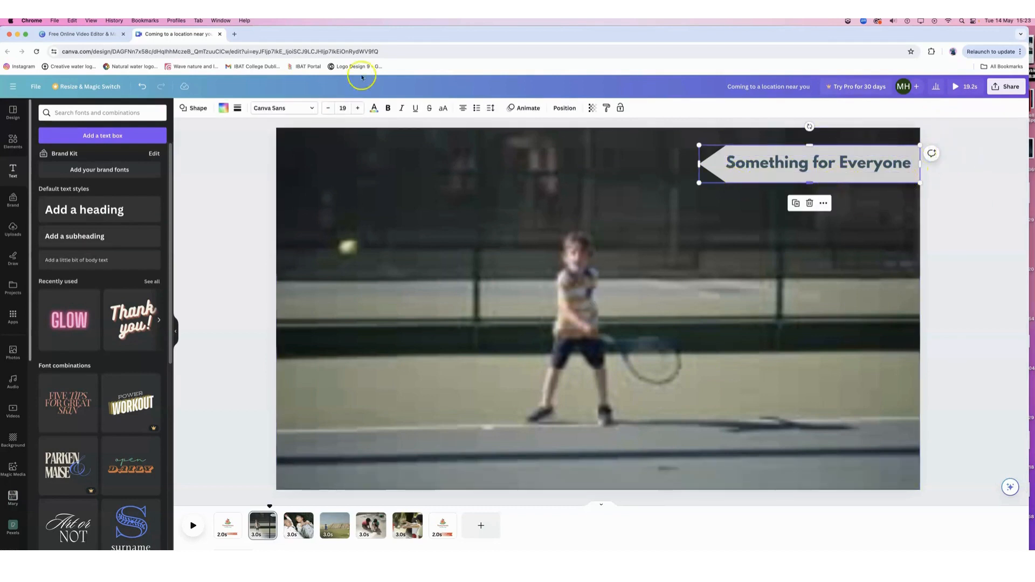
pyautogui.click(527, 109)
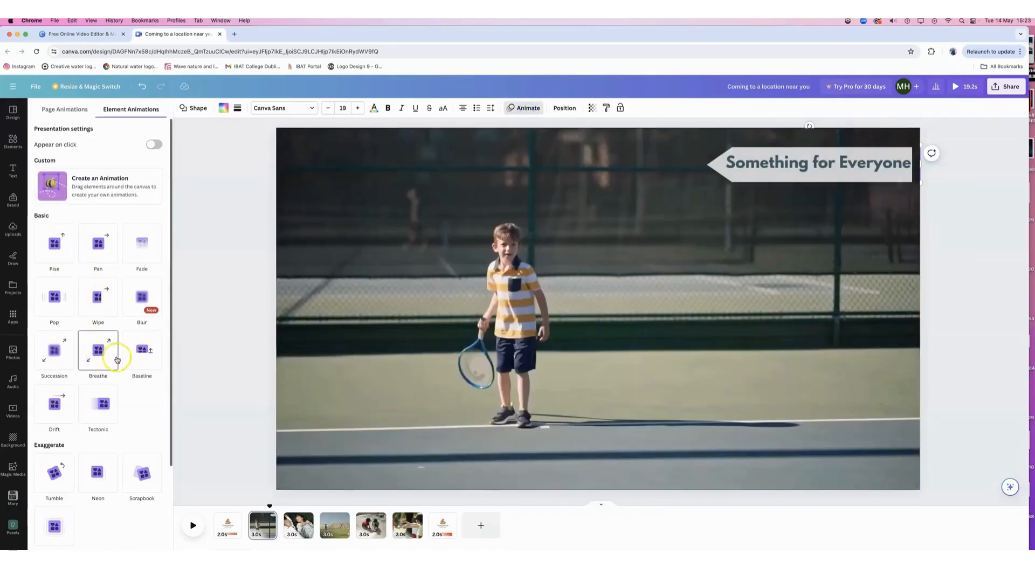
pyautogui.click(115, 417)
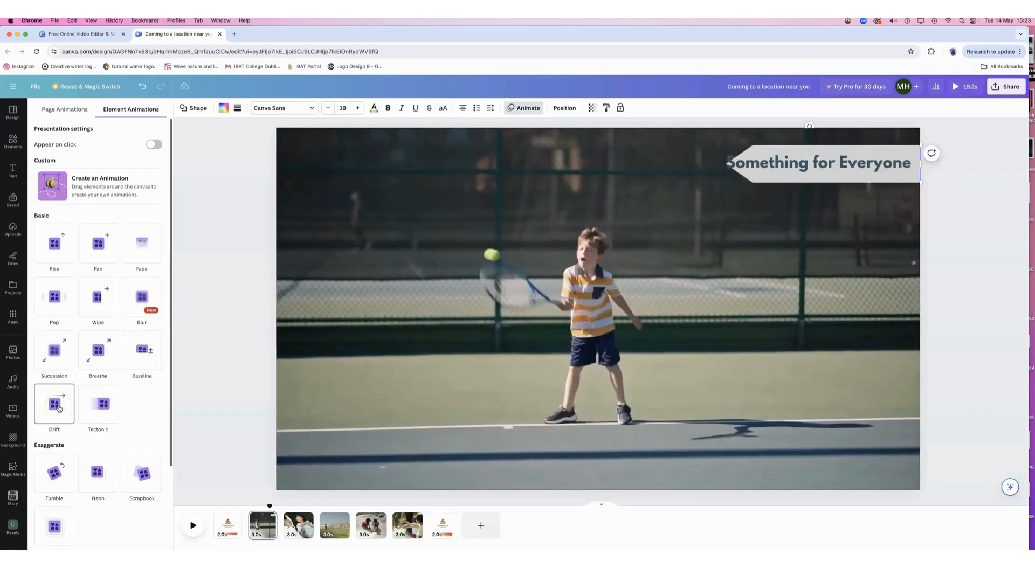
pyautogui.click(65, 365)
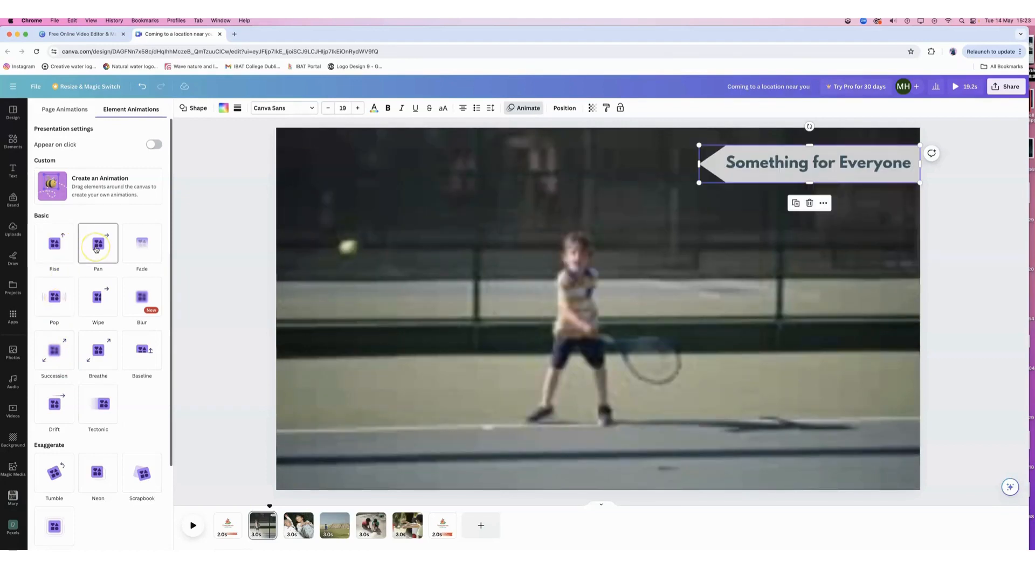
pyautogui.click(96, 249)
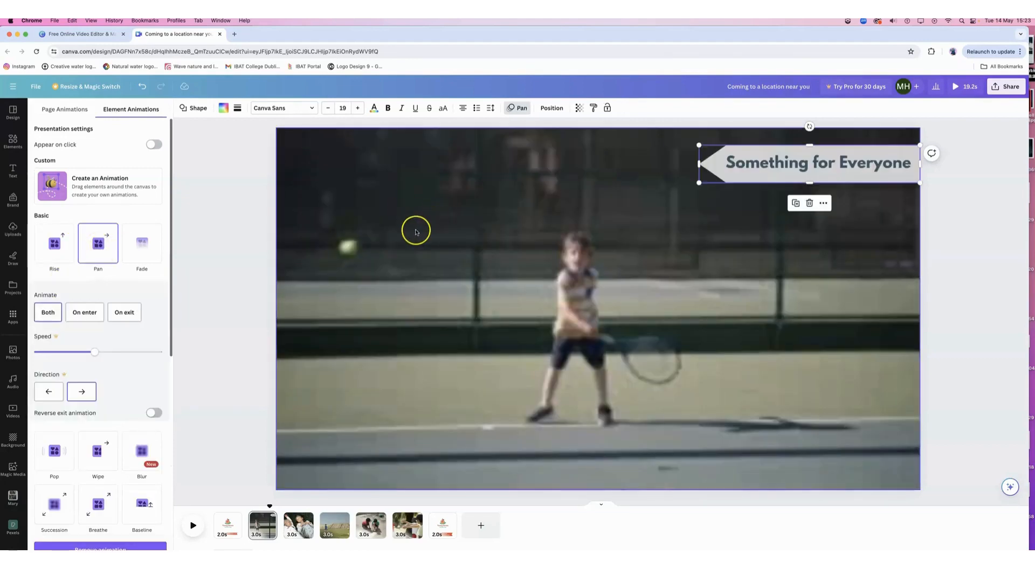
pyautogui.click(880, 162)
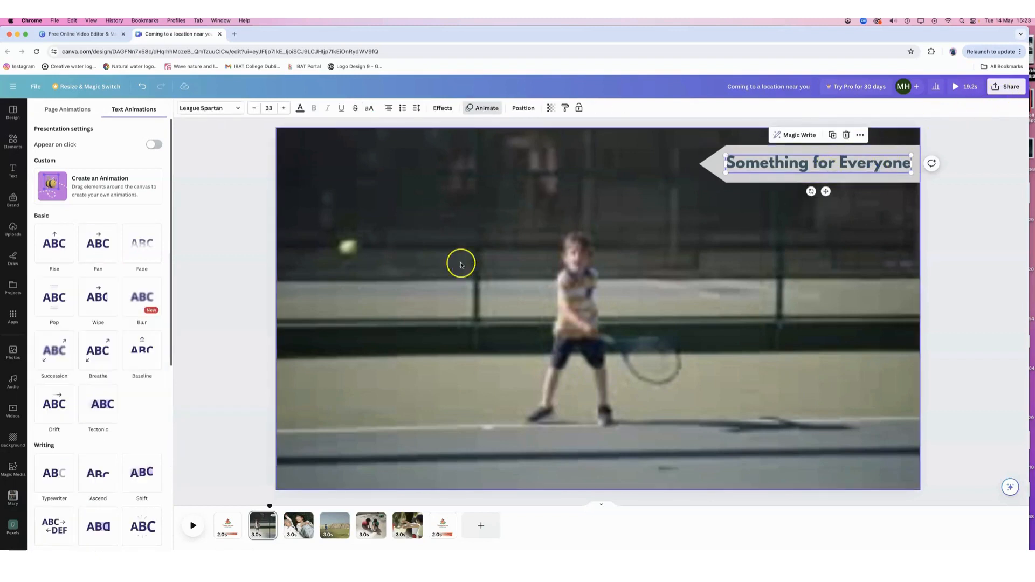
pyautogui.click(140, 247)
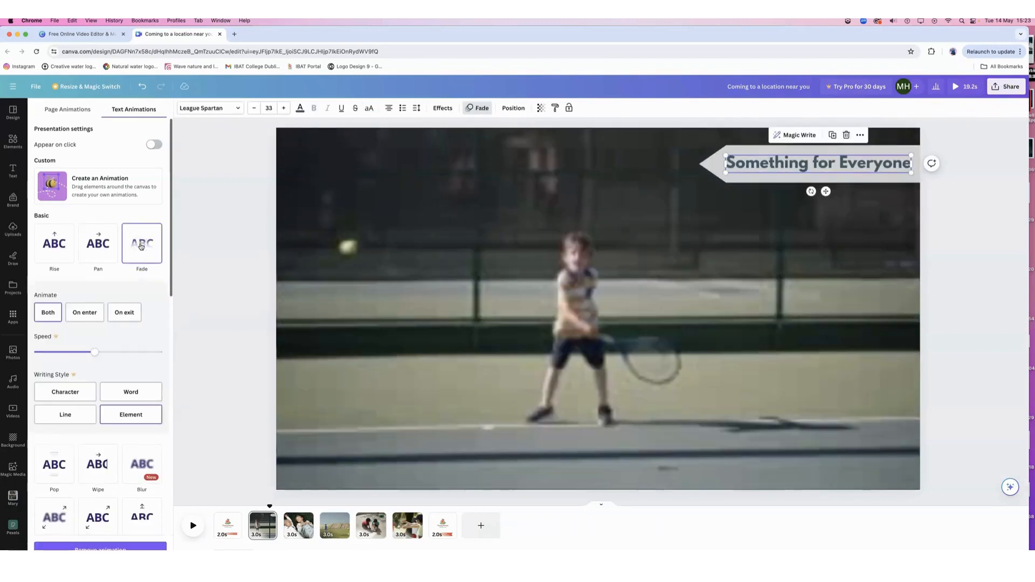
# - Copy the tag and its text onto the page with the two girls in the grass and move them down near its lower right corner
pyautogui.moveTo(951, 134); pyautogui.dragTo(668, 216)
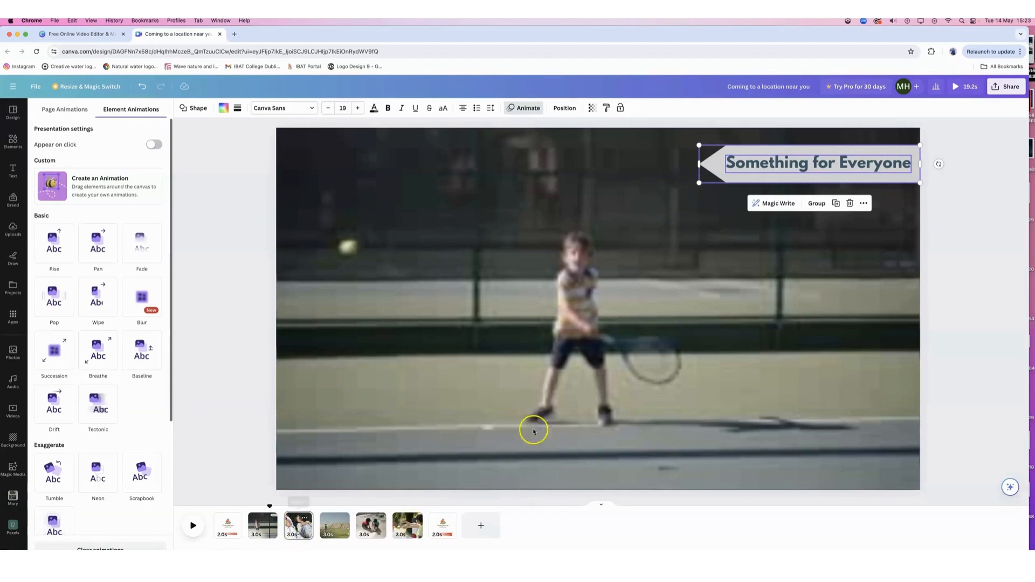
pyautogui.press('super+v')
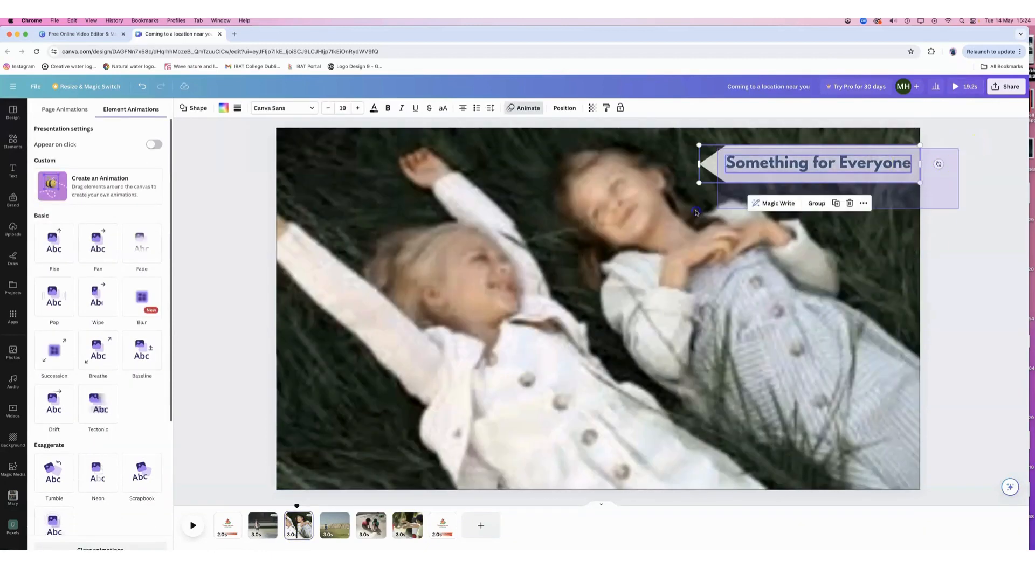
pyautogui.moveTo(814, 175); pyautogui.dragTo(815, 438)
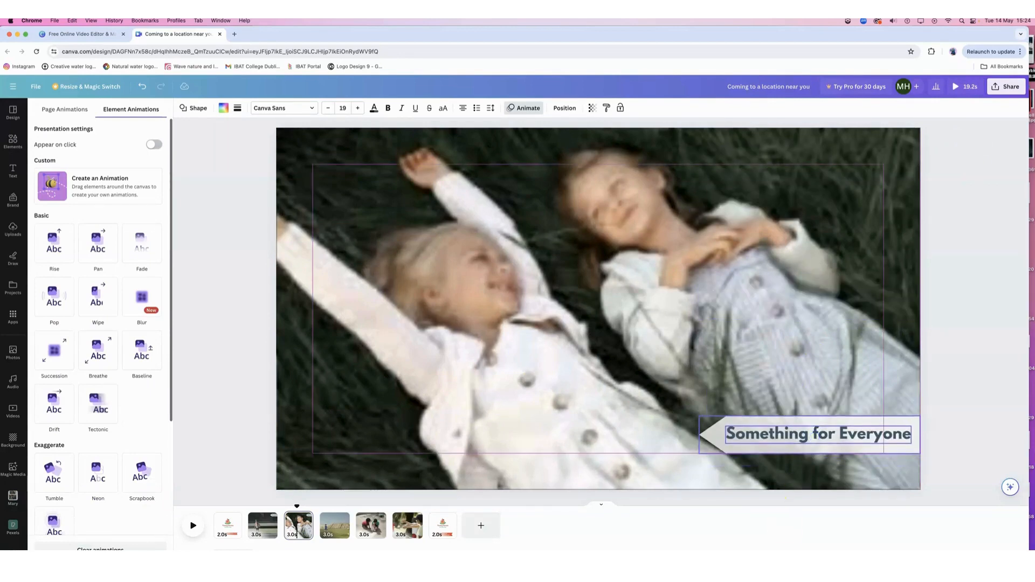
# - Switch to the finished example video in QuickTime Player, check the label wording on the clip of the two girls, and return to Canva
pyautogui.press('super+Tab')
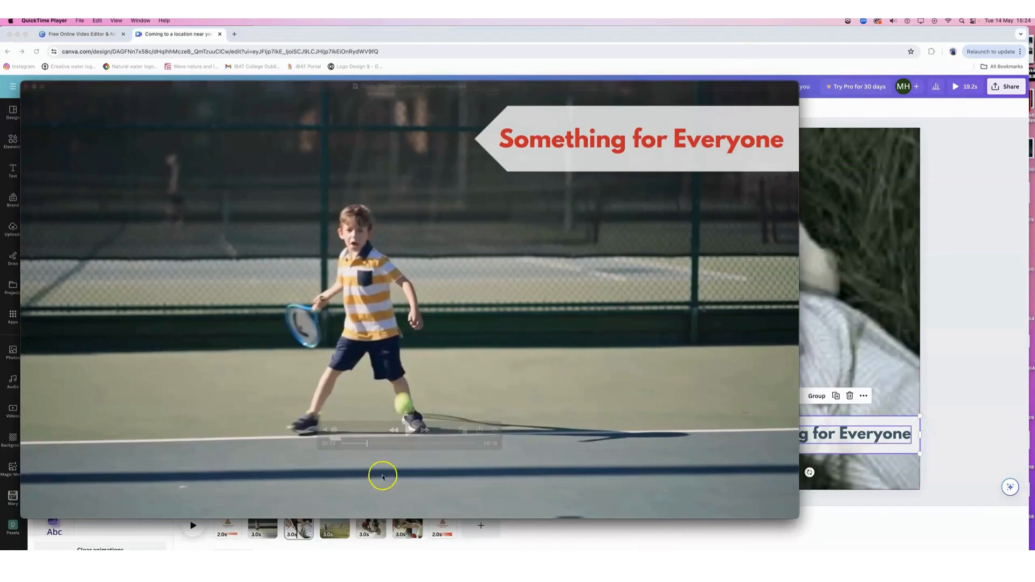
pyautogui.click(379, 445)
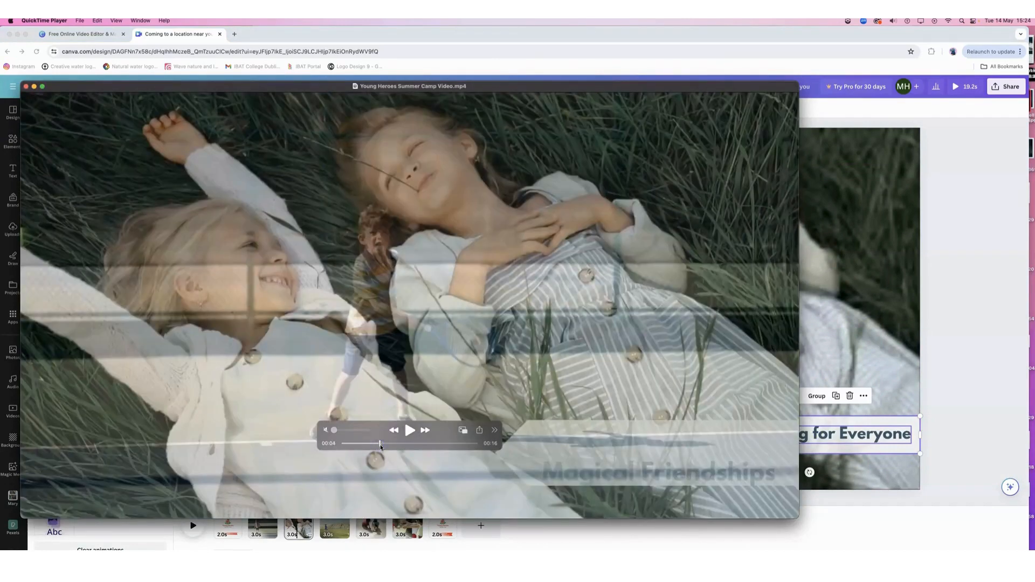
pyautogui.click(827, 437)
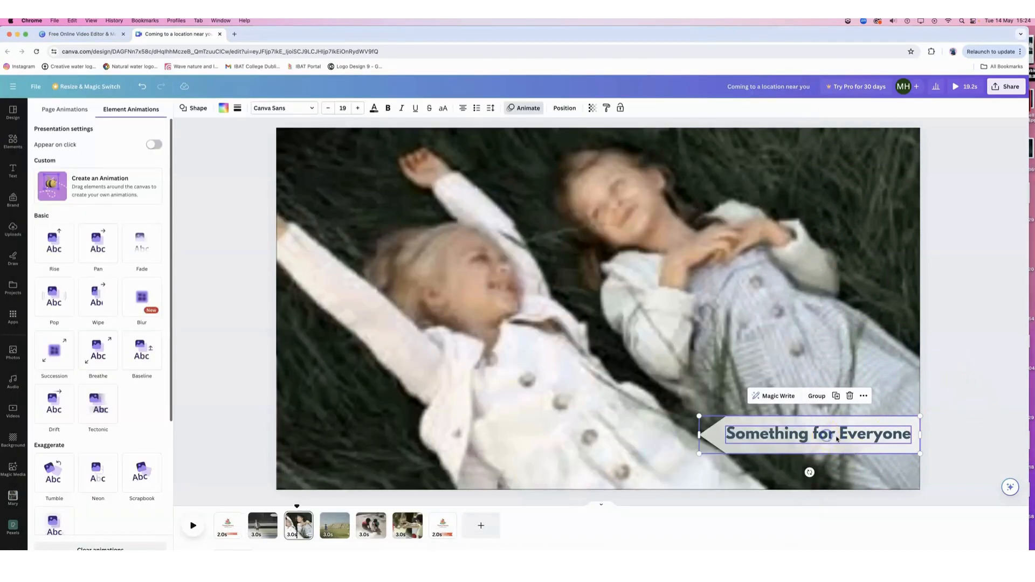
# - Replace the copied tag's text with "Magical Friendships"
pyautogui.click(886, 428)
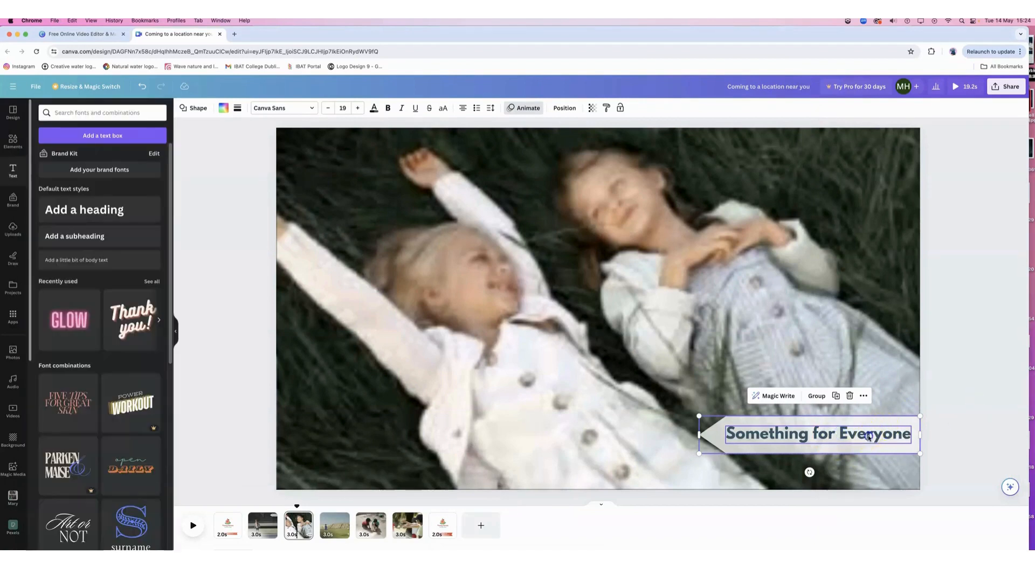
pyautogui.click(965, 386)
pyautogui.doubleClick(794, 435)
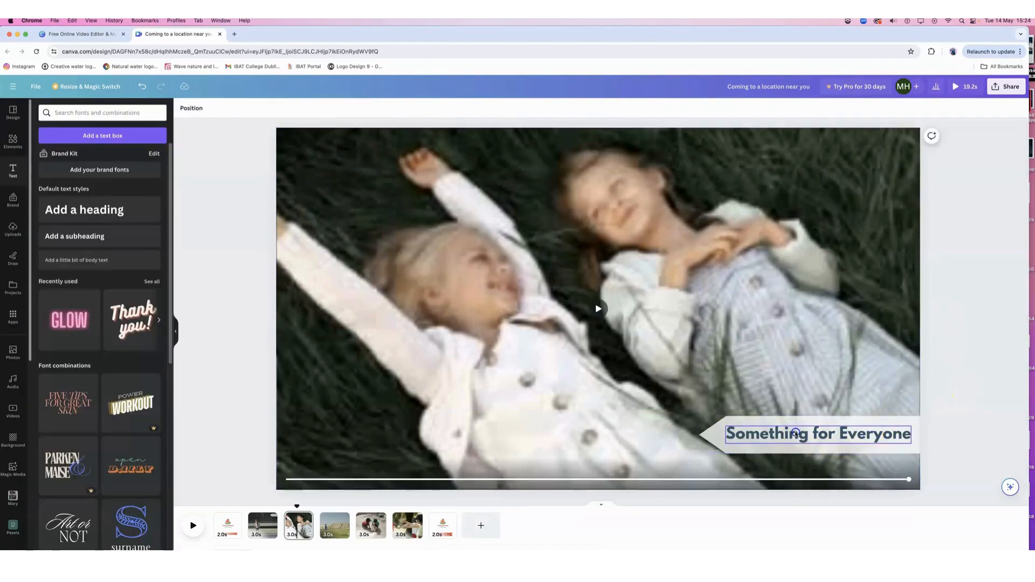
pyautogui.write('Ma')
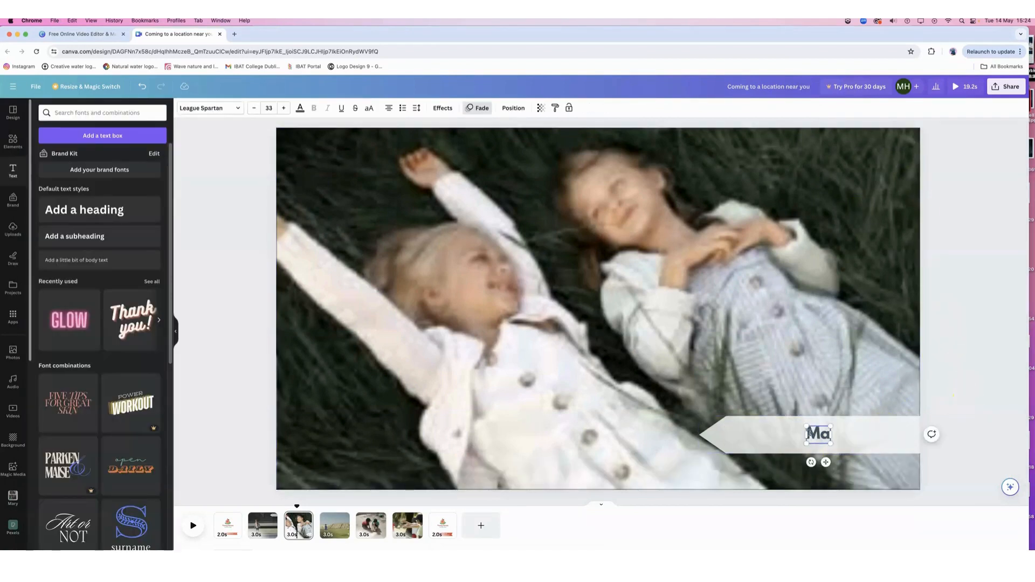
pyautogui.write('gical')
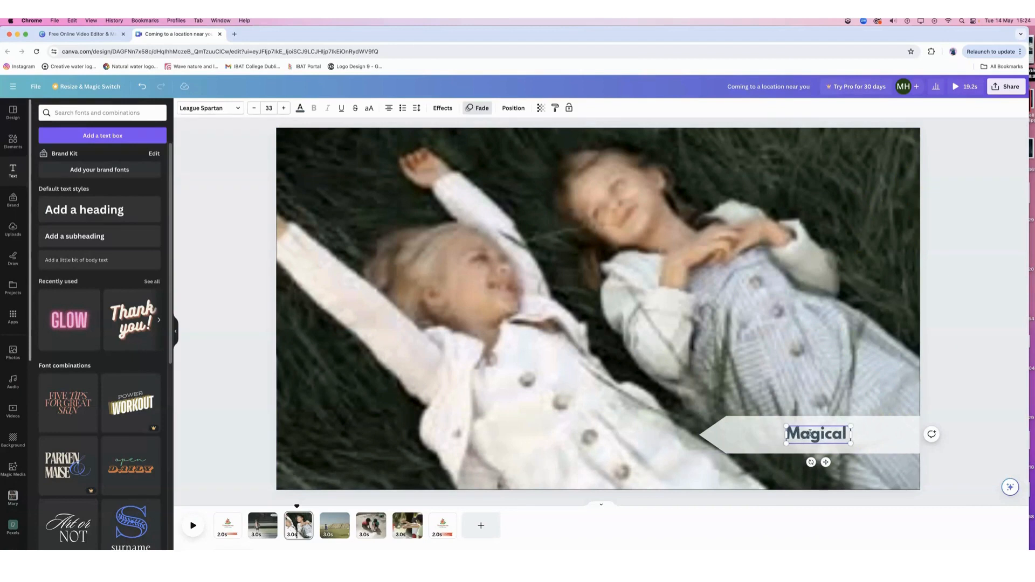
pyautogui.write(' Friendships')
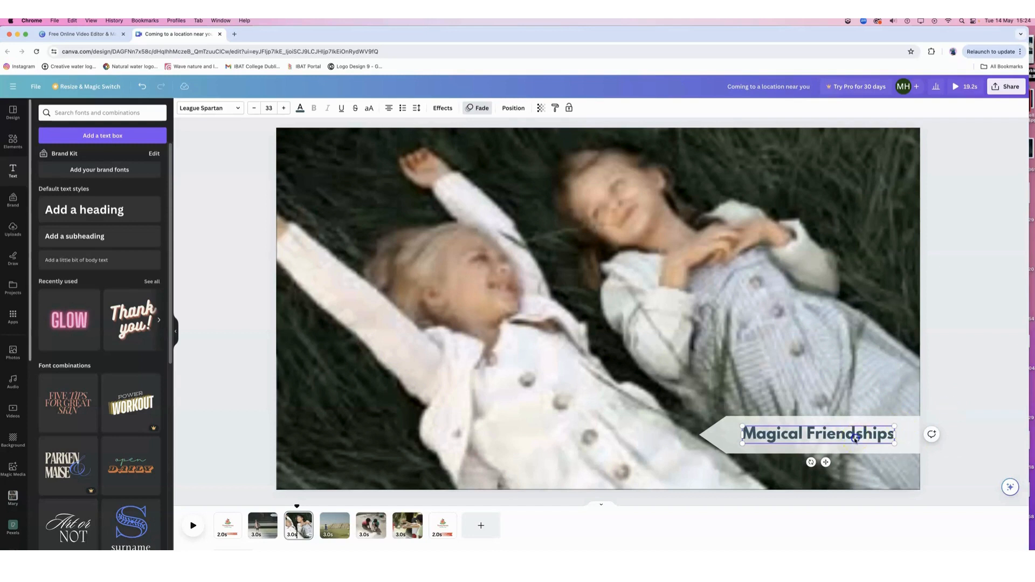
# - Change the "Magical Friendships" text to the red document colour
pyautogui.click(301, 108)
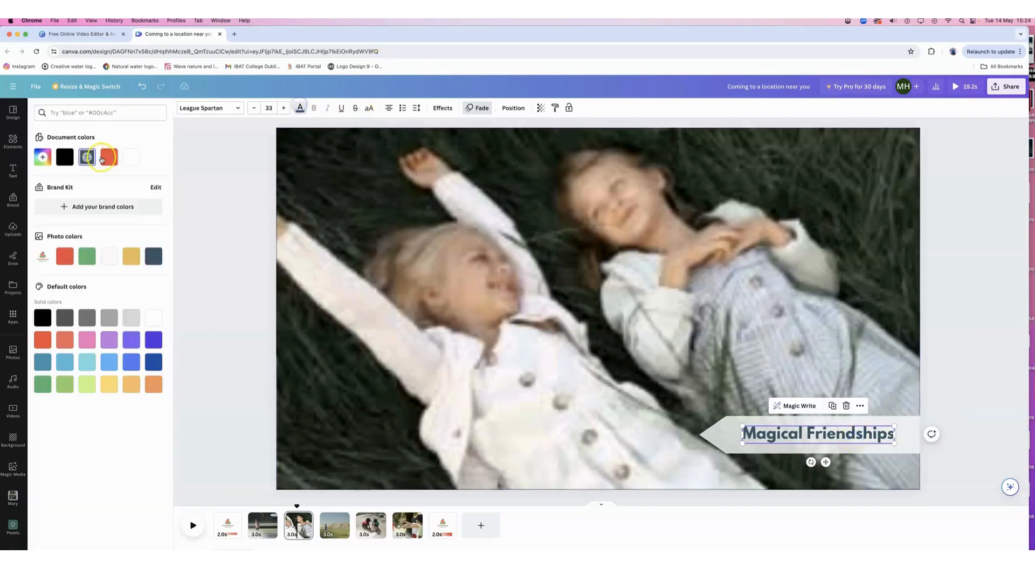
pyautogui.click(108, 158)
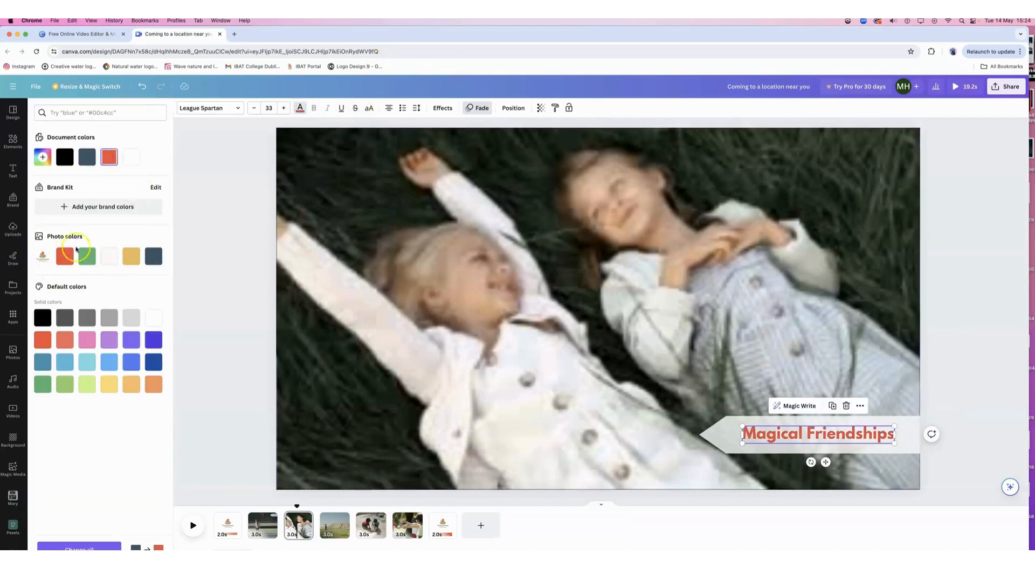
pyautogui.click(219, 279)
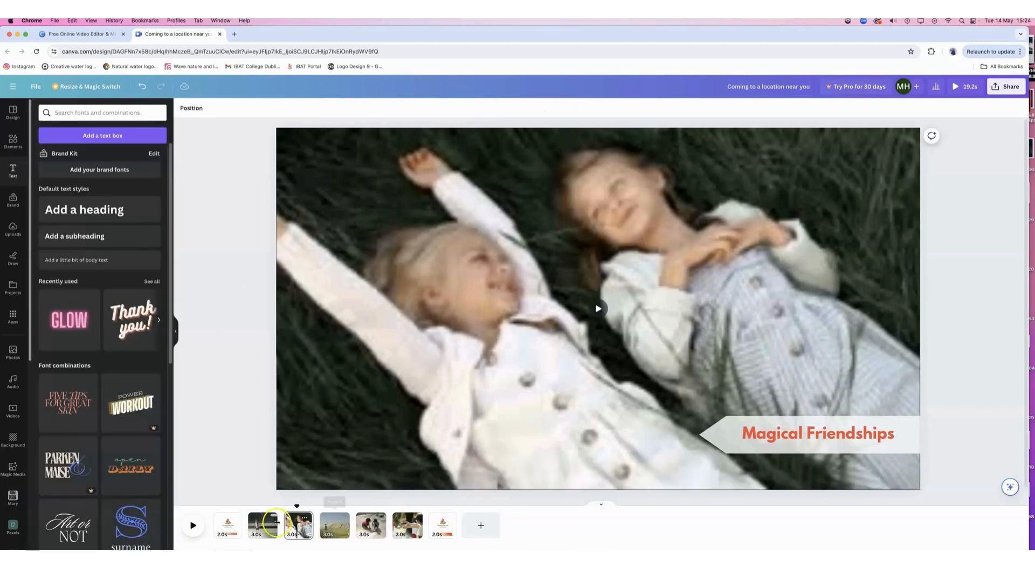
# - Copy the "Something for Everyone" tag and its text from the tennis page onto the football page
pyautogui.click(270, 522)
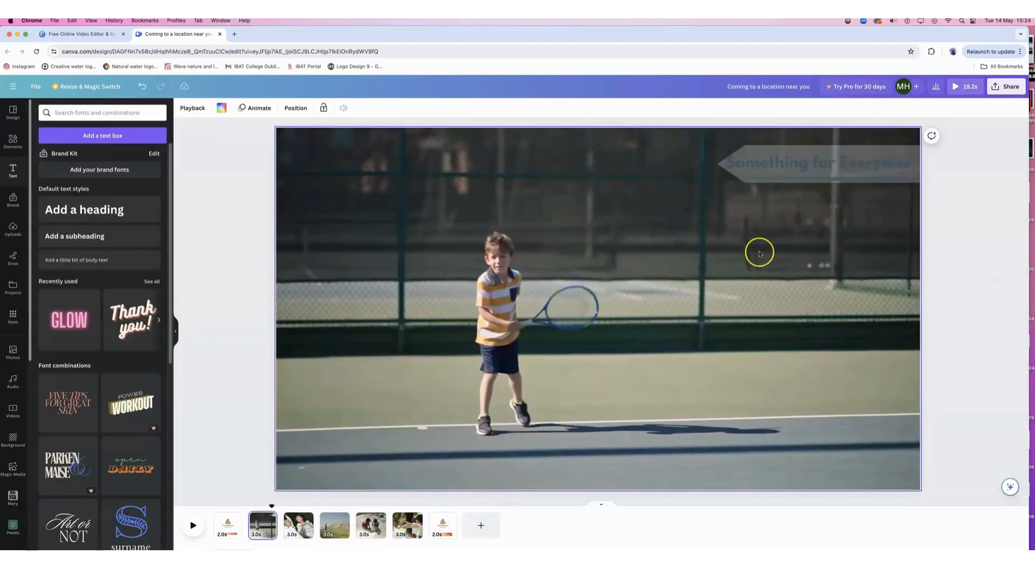
pyautogui.click(262, 527)
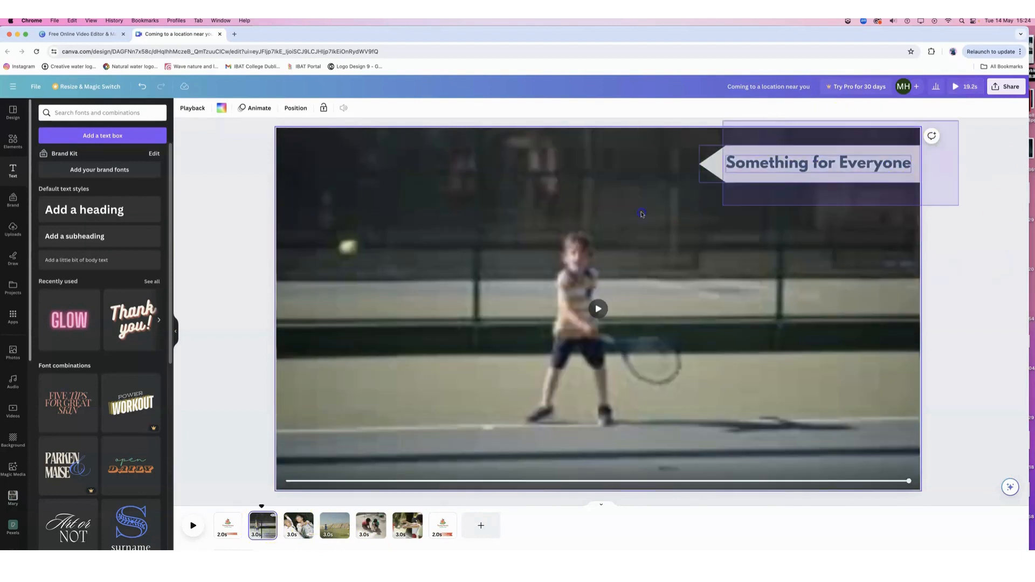
pyautogui.click(884, 175)
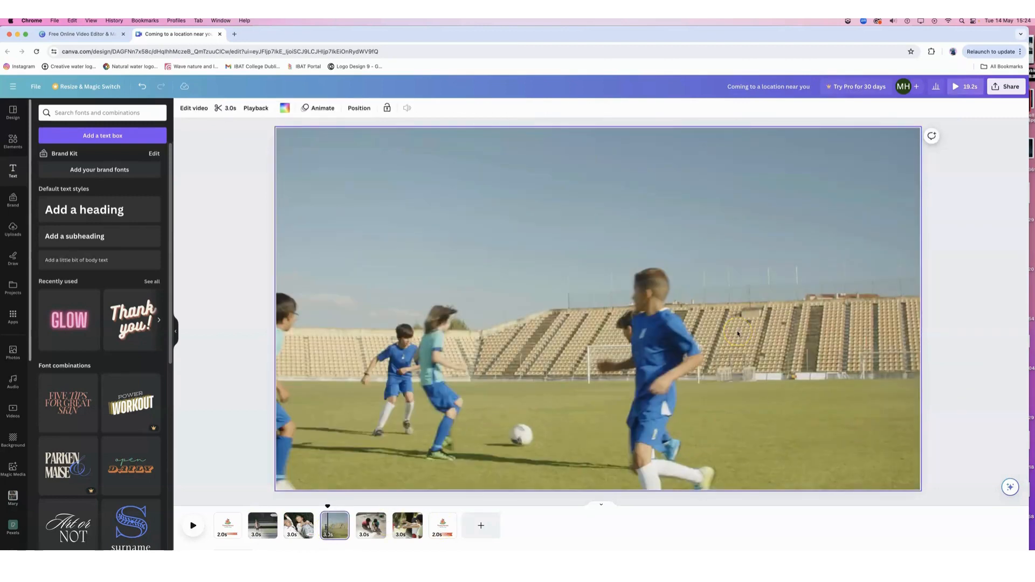
pyautogui.press('super+v')
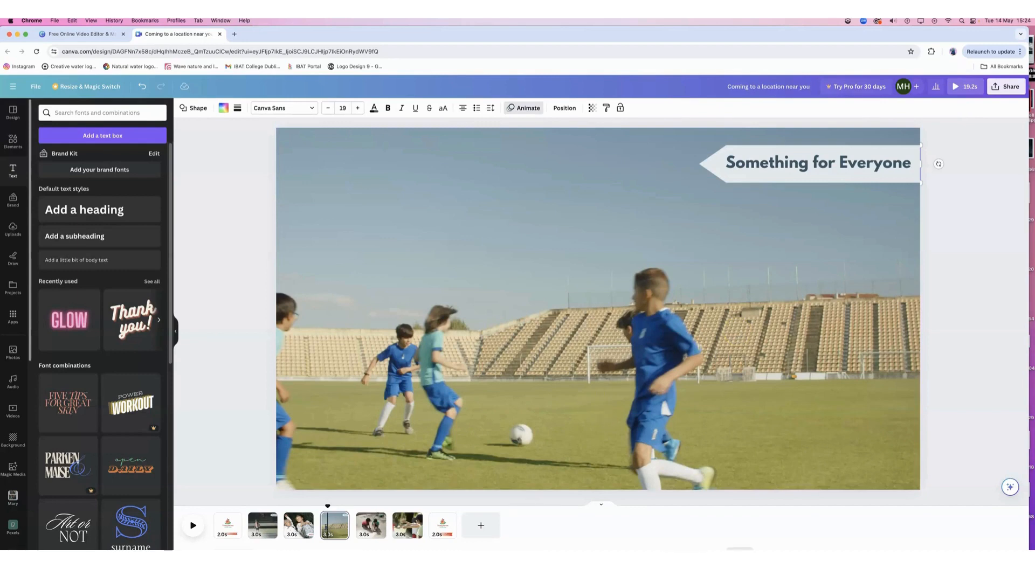
# - Switch to the example video in QuickTime Player, check the label wording on the football clip, and return to Canva
pyautogui.press('super+Tab')
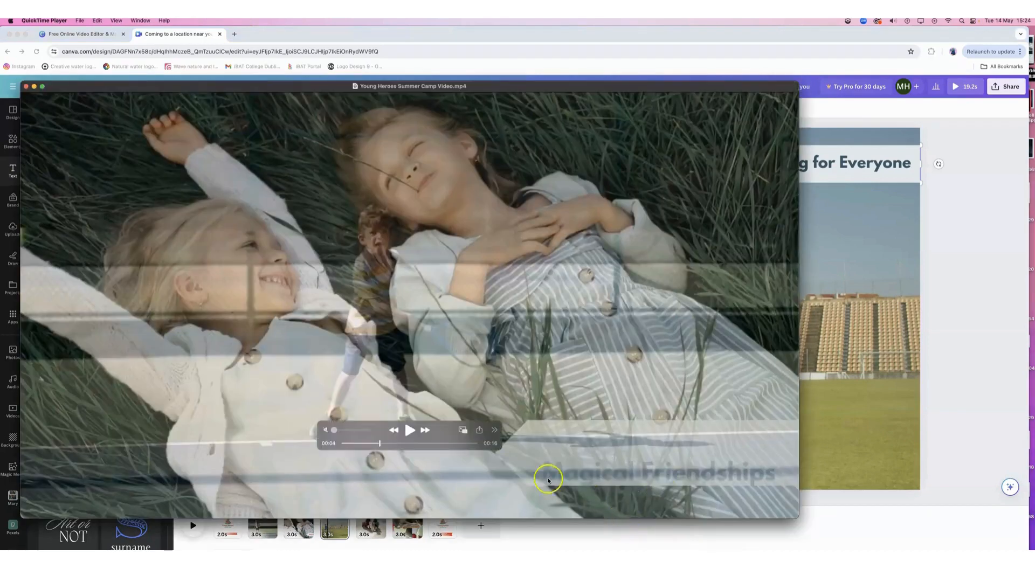
pyautogui.click(395, 444)
pyautogui.click(402, 443)
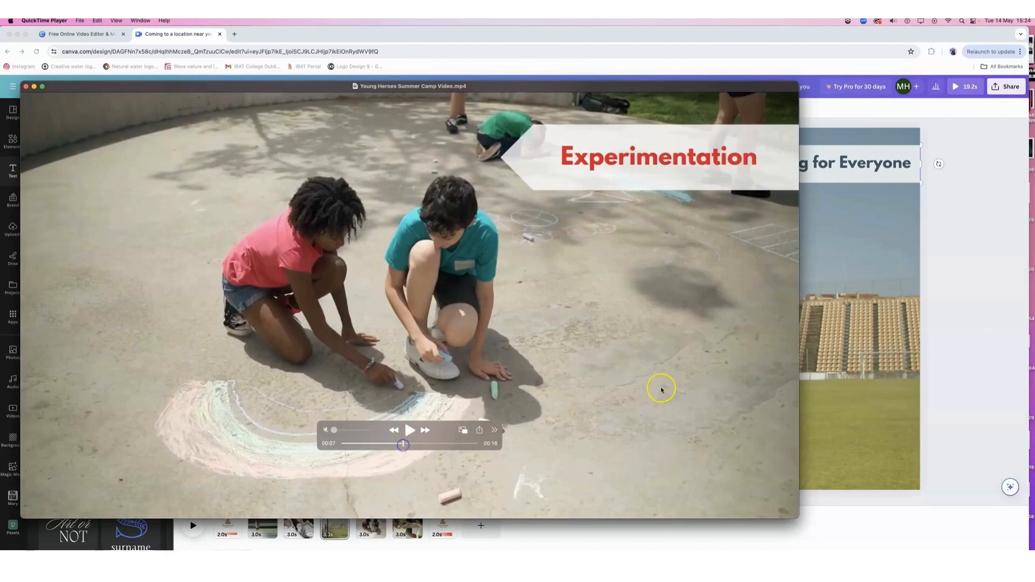
pyautogui.click(428, 443)
pyautogui.click(964, 223)
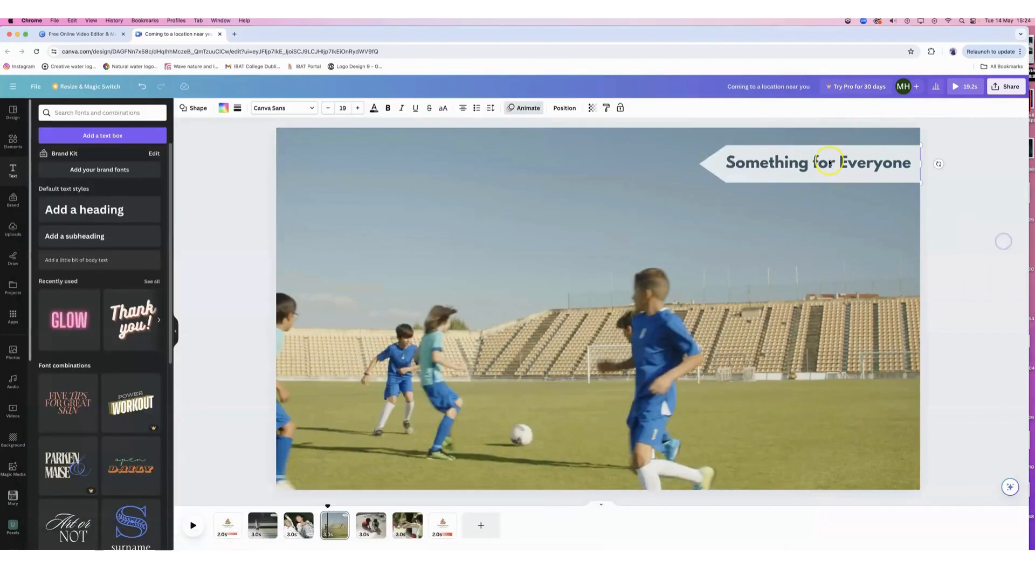
# - Replace the copied tag's text on the football page with "Inclusive Sports"
pyautogui.click(829, 162)
pyautogui.click(829, 161)
pyautogui.write('Inclusive Sp')
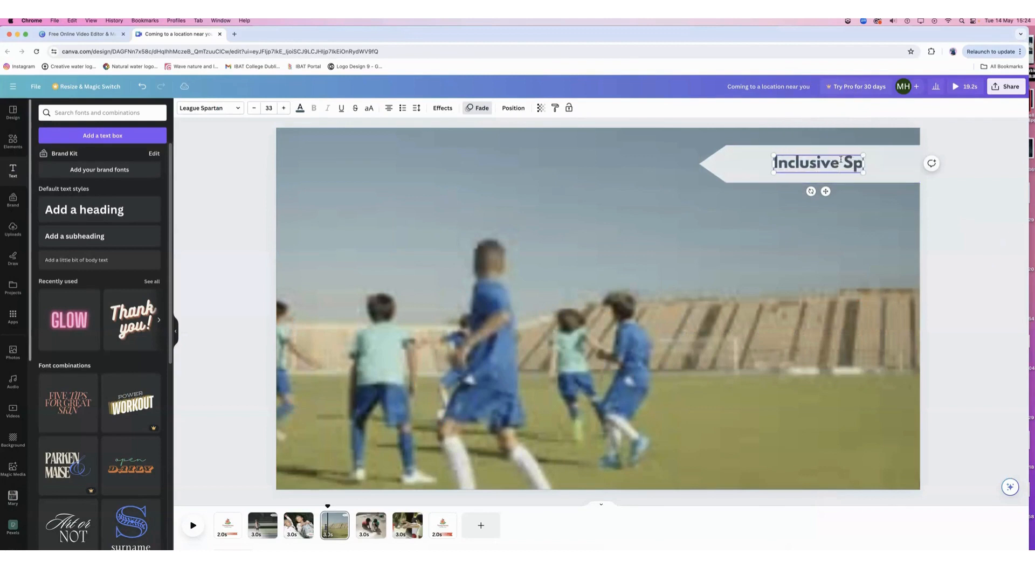
pyautogui.write('orts')
pyautogui.click(903, 158)
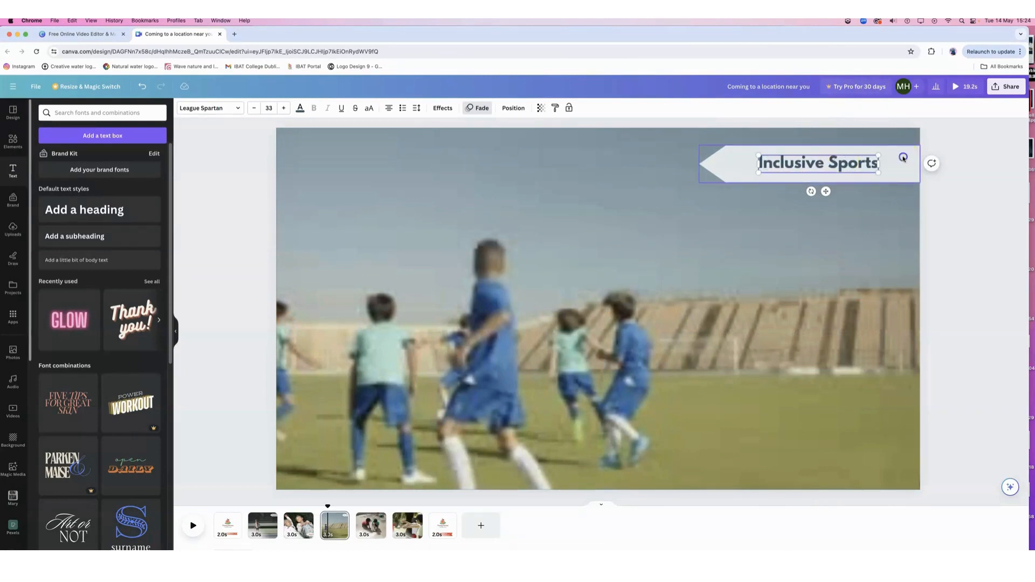
# - Move the "Inclusive Sports" text closer to the page's right edge and shorten the tag from its pointed end to fit
pyautogui.moveTo(854, 168); pyautogui.dragTo(878, 168)
pyautogui.click(756, 167)
pyautogui.moveTo(699, 165); pyautogui.dragTo(746, 166)
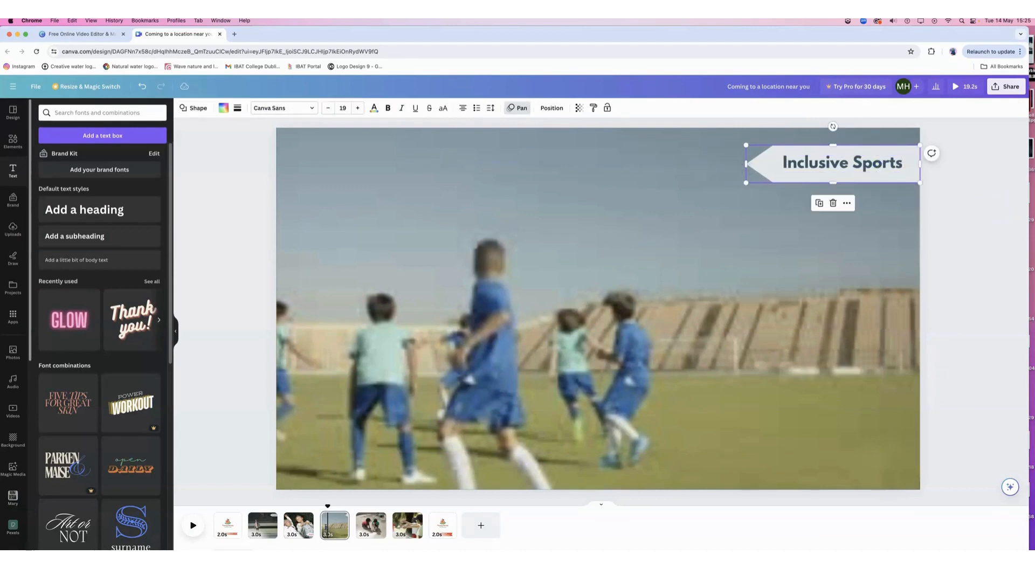
pyautogui.click(776, 548)
# - Copy the "Magical Friendships" tag and its text onto the page with the children drawing in chalk
pyautogui.click(299, 525)
pyautogui.click(838, 455)
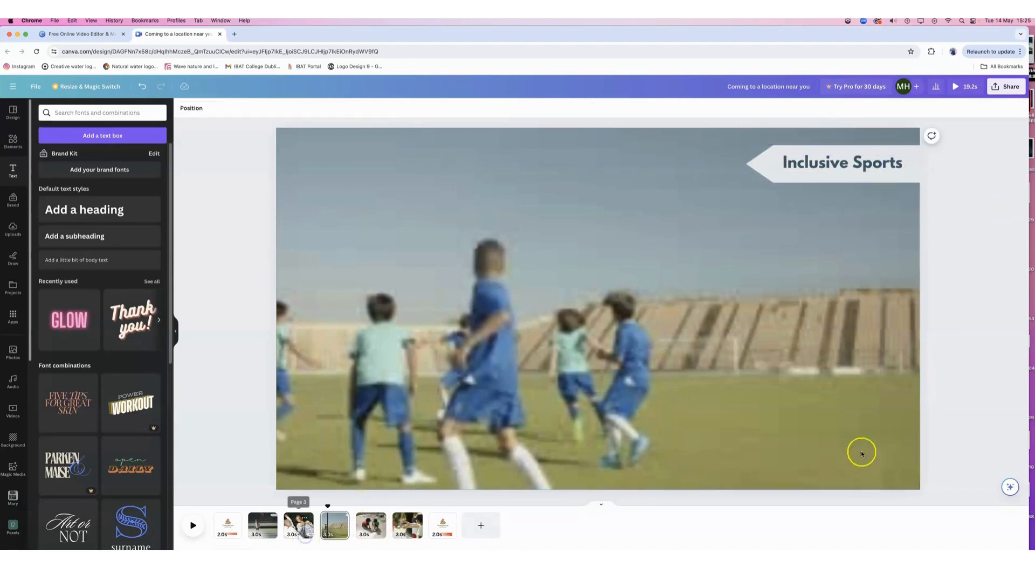
pyautogui.click(790, 451)
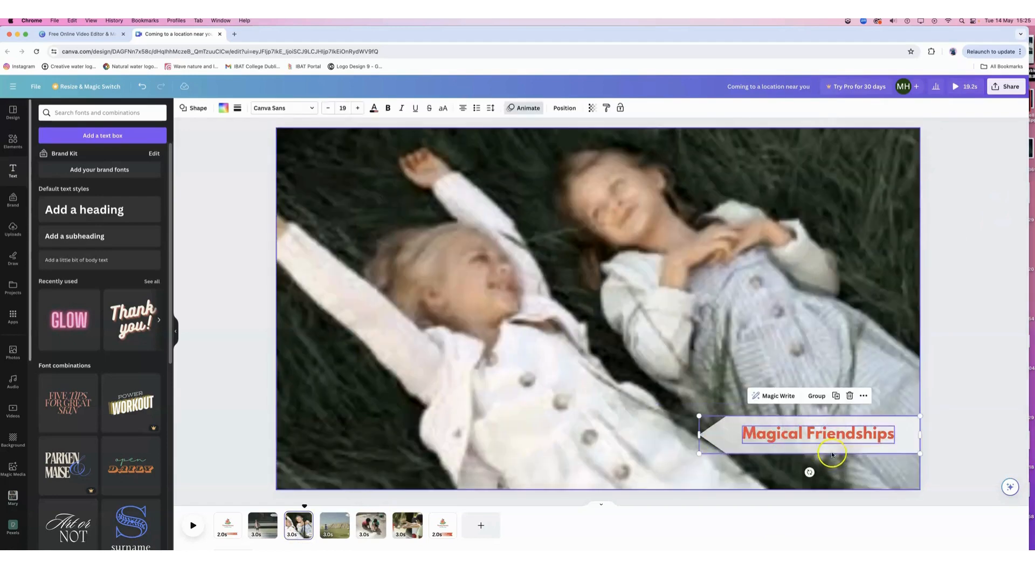
pyautogui.click(368, 533)
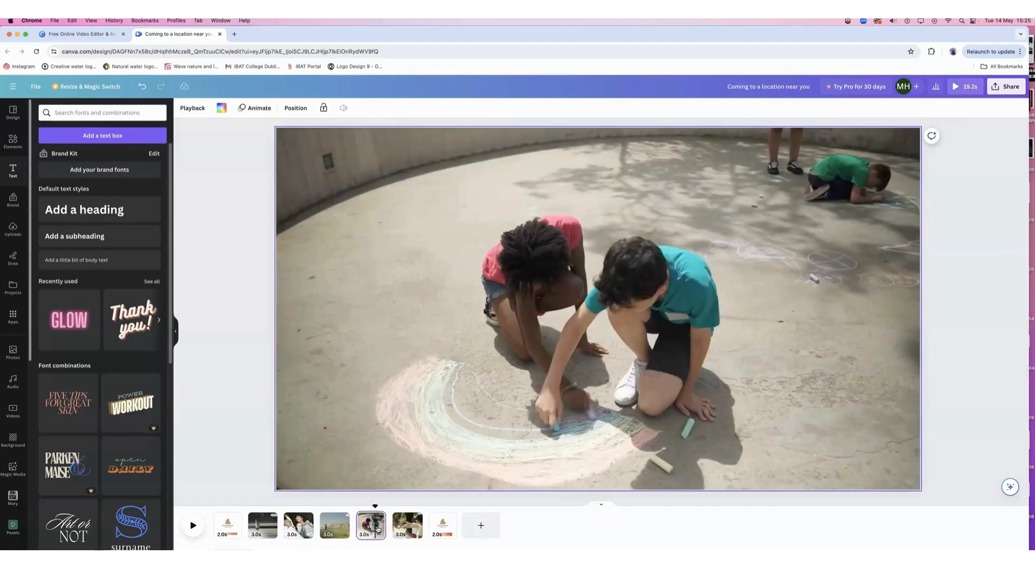
pyautogui.press('super+v')
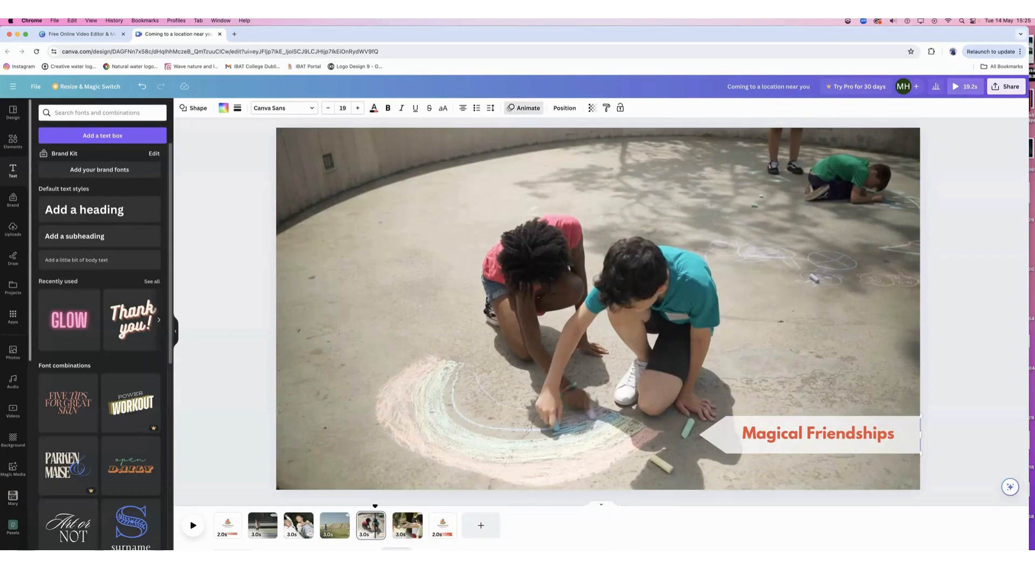
# - Switch to the example video in QuickTime Player, check the label wording on the chalk-drawing clip, and return to Canva
pyautogui.press('super+Tab')
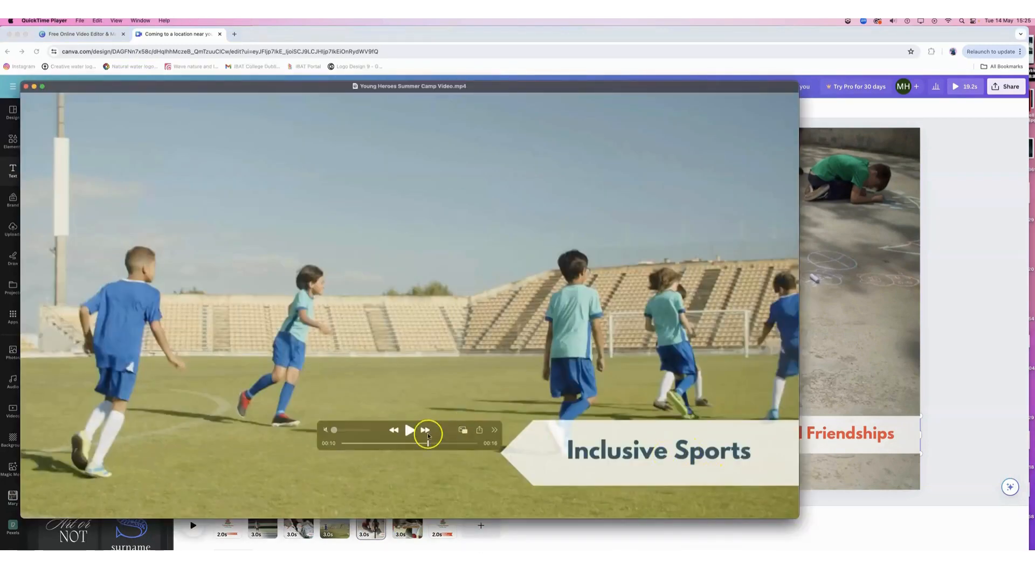
pyautogui.click(411, 443)
pyautogui.click(852, 438)
# - Replace the copied tag's text on the chalk-drawing page with "Experimentation"
pyautogui.doubleClick(851, 437)
pyautogui.write('Ex')
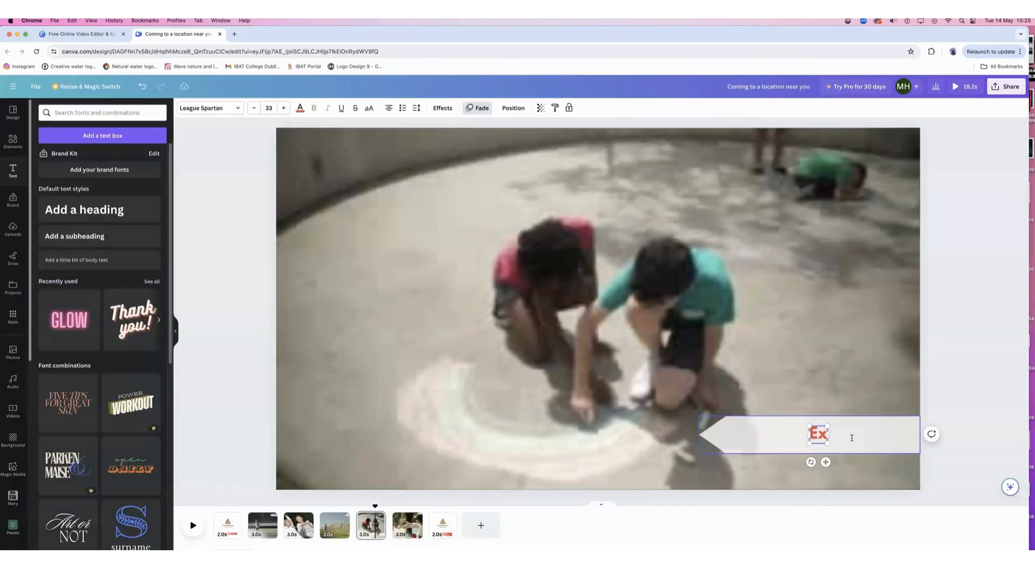
pyautogui.write('perimentation')
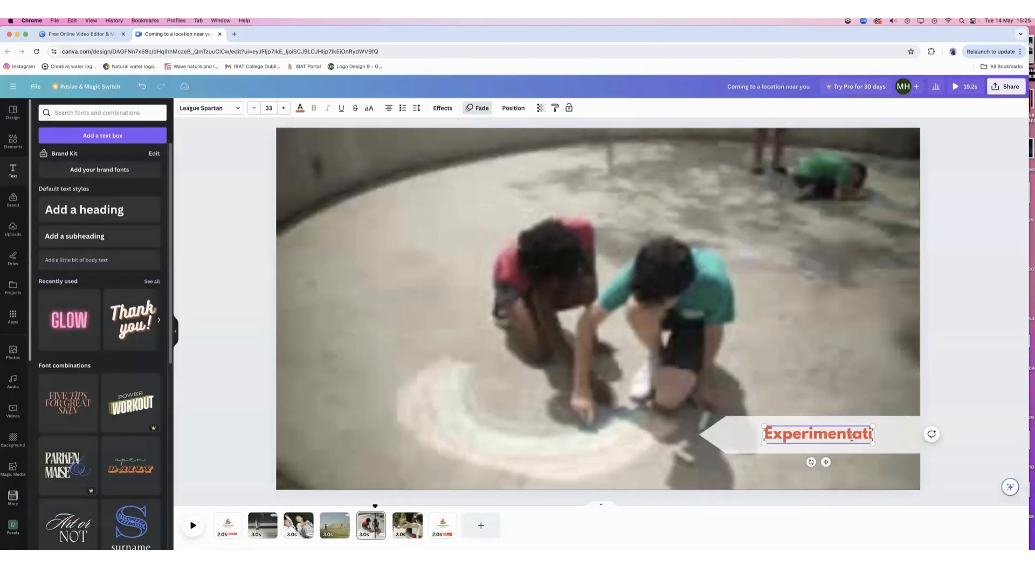
pyautogui.click(997, 389)
# - Move the "Experimentation" text closer to the page's right edge and shorten the tag from its pointed end to fit
pyautogui.moveTo(857, 434); pyautogui.dragTo(878, 434)
pyautogui.click(742, 441)
pyautogui.moveTo(696, 434); pyautogui.dragTo(748, 434)
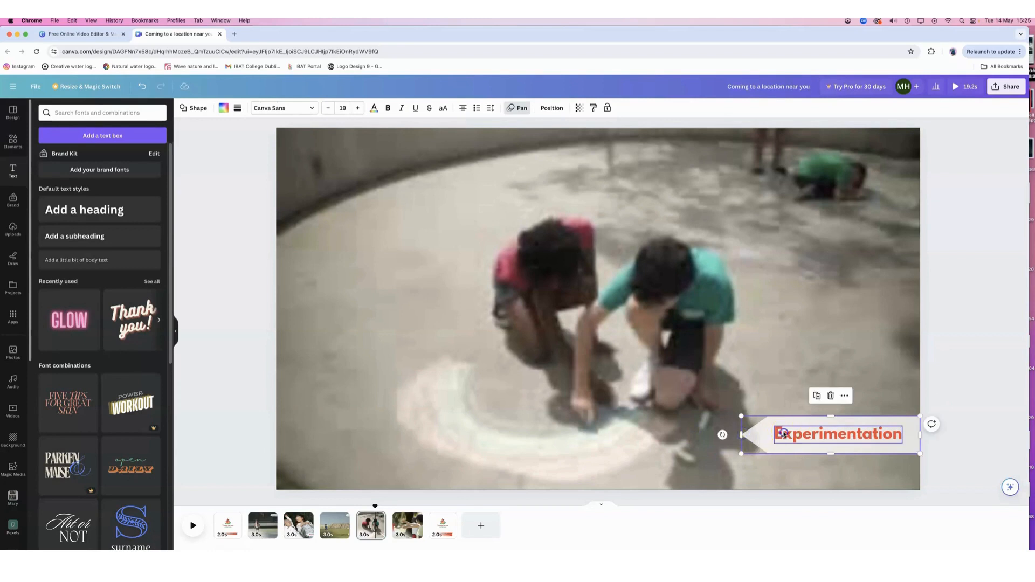
# - Check which animations are applied to the "Experimentation" text and to its tag
pyautogui.click(808, 434)
pyautogui.click(481, 109)
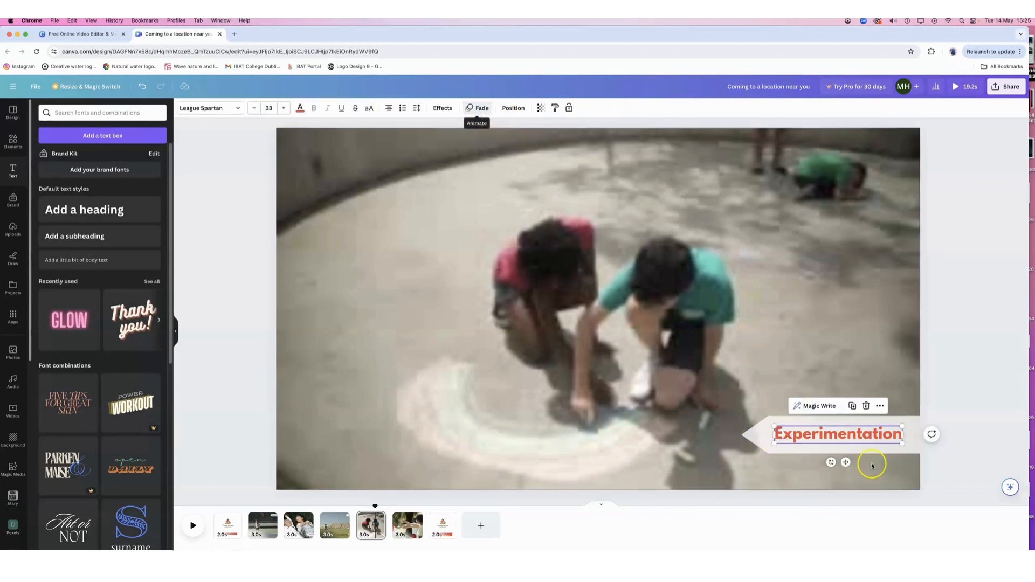
pyautogui.click(915, 425)
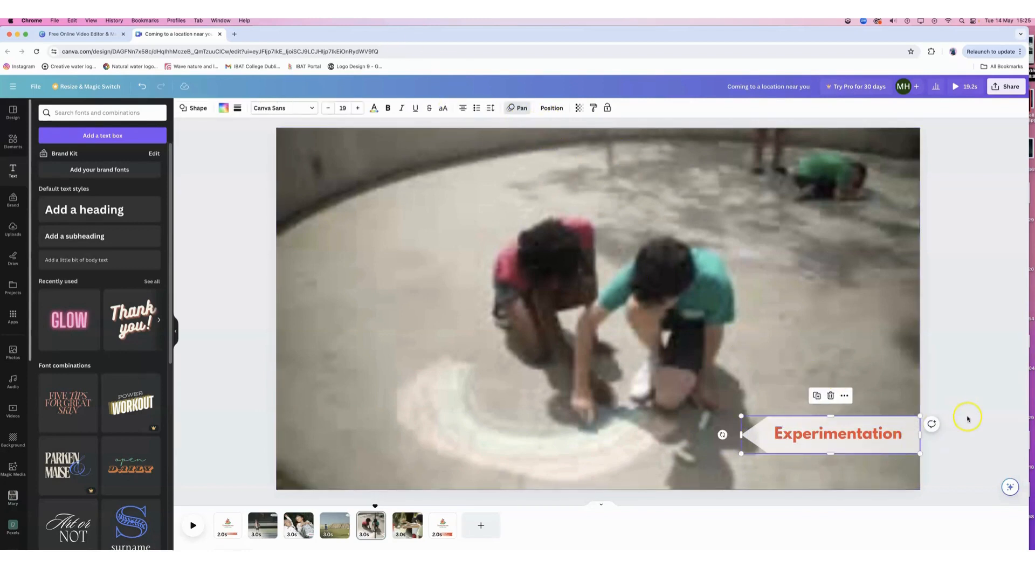
pyautogui.click(931, 433)
# - Copy the "Inclusive Sports" tag and its text onto the page with the girl running towards outstretched hands
pyautogui.click(408, 525)
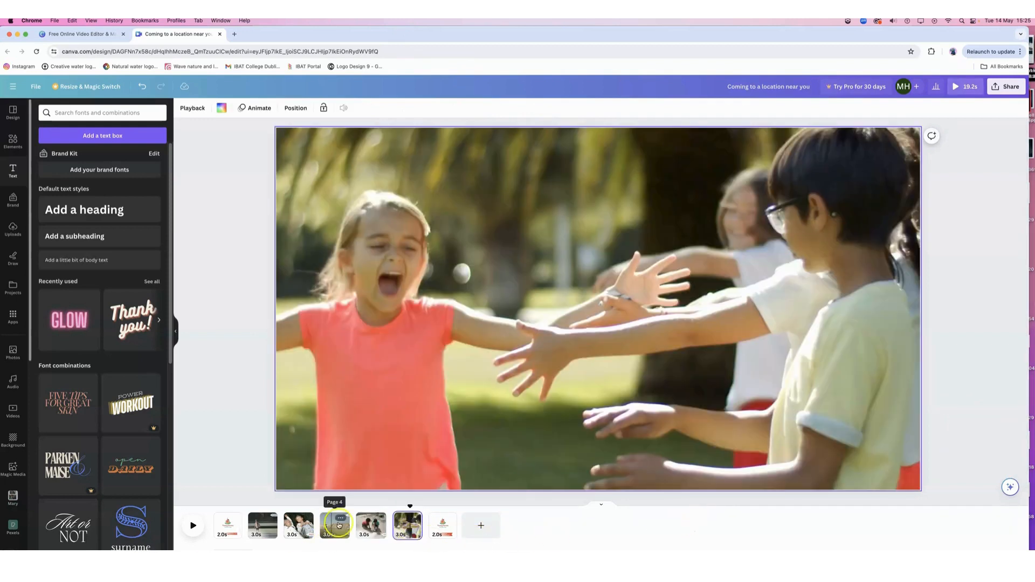
pyautogui.click(343, 526)
pyautogui.click(745, 194)
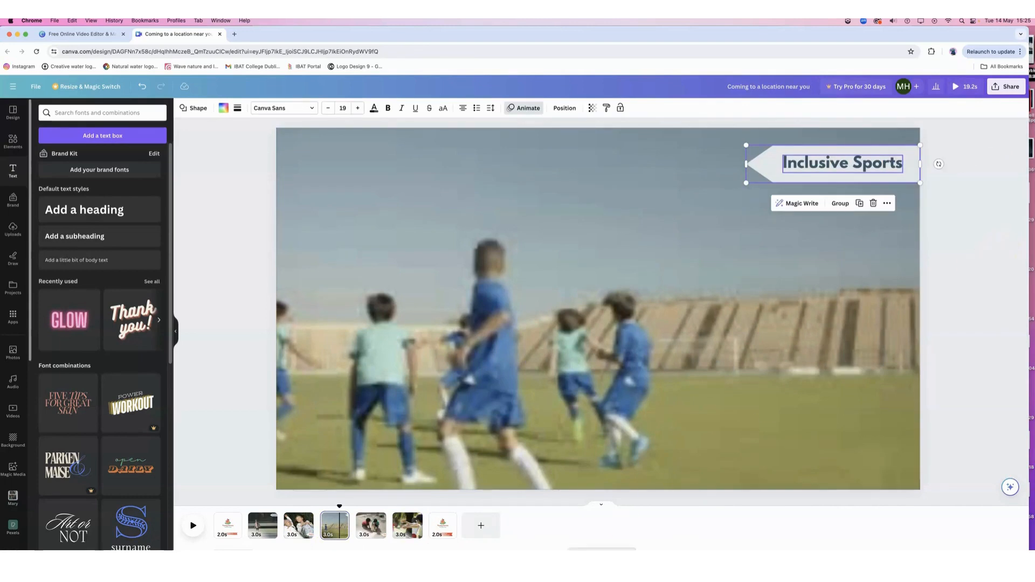
pyautogui.click(408, 527)
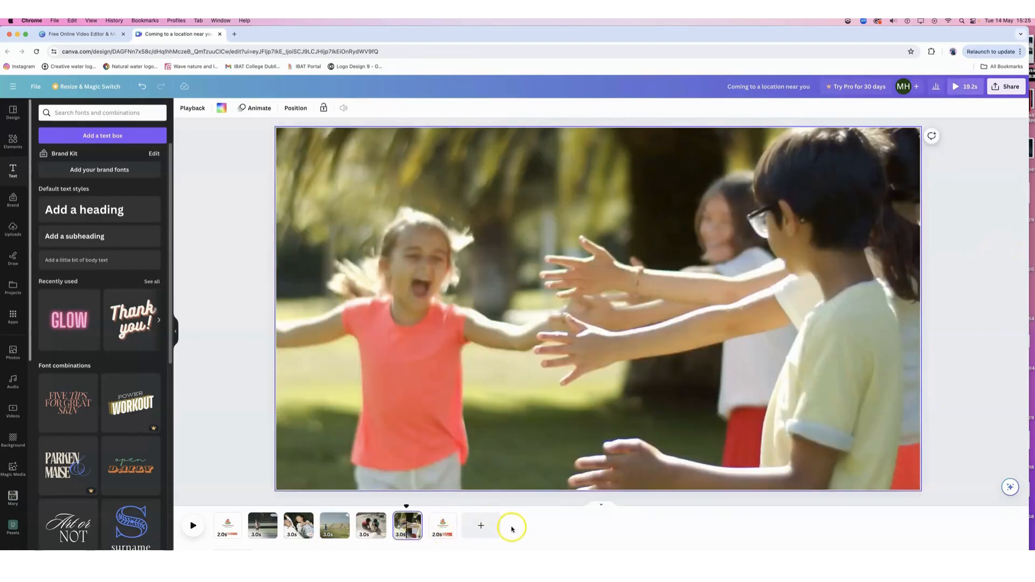
pyautogui.press('super+v')
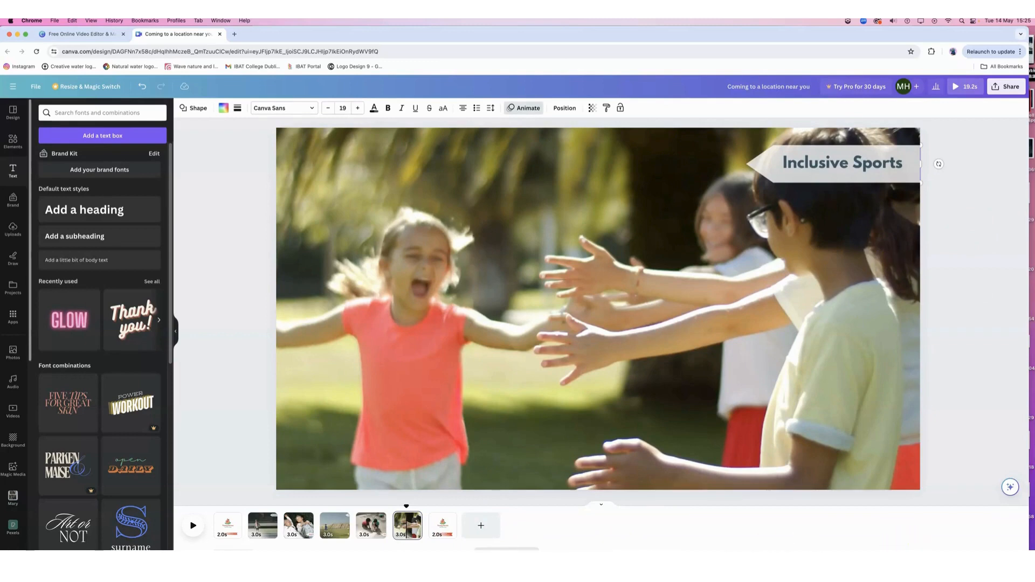
# - Switch to the example video in QuickTime Player, check the label wording on the running girl's clip, and return to Canva
pyautogui.click(712, 570)
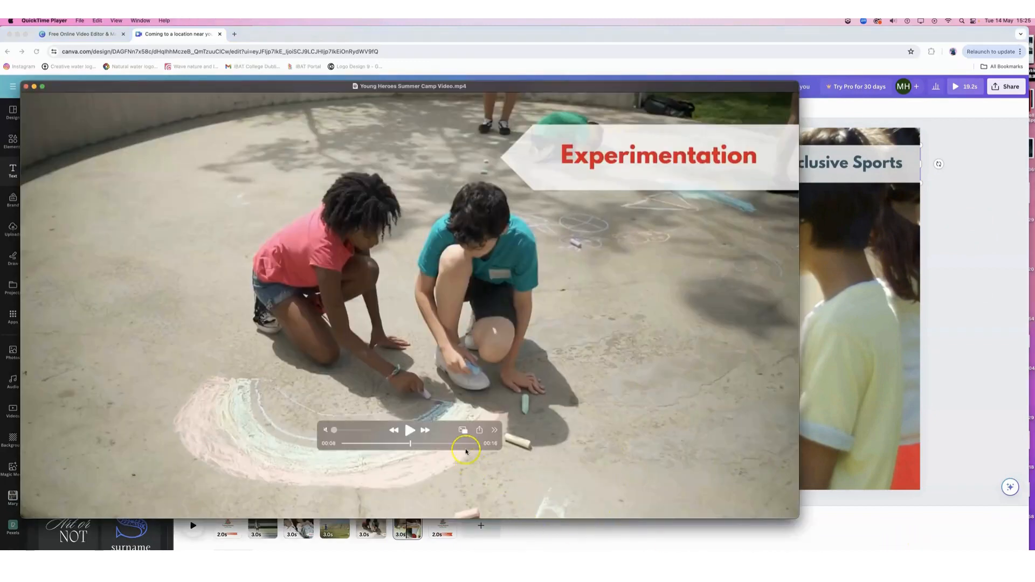
pyautogui.click(440, 444)
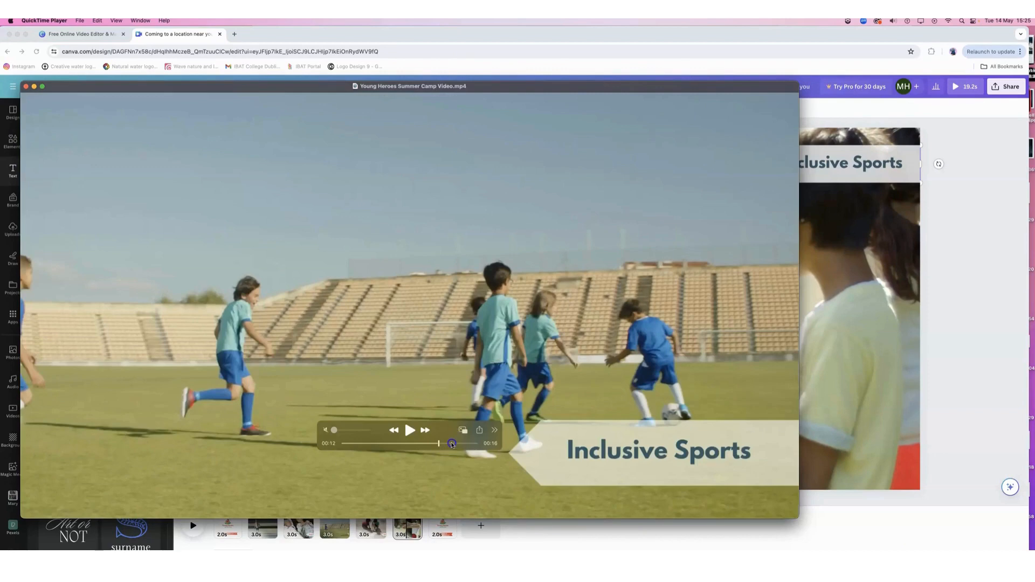
pyautogui.click(451, 443)
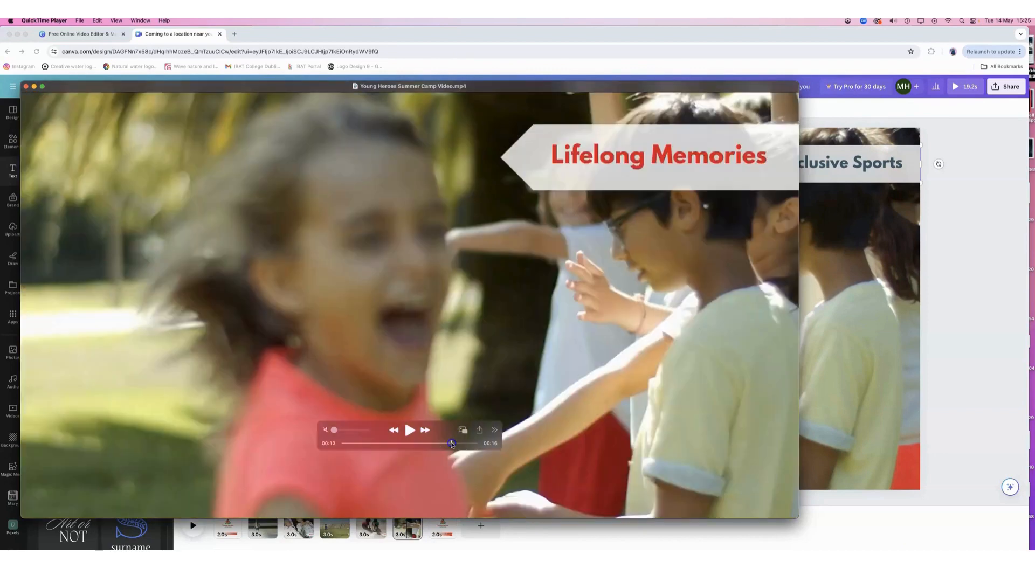
pyautogui.click(971, 255)
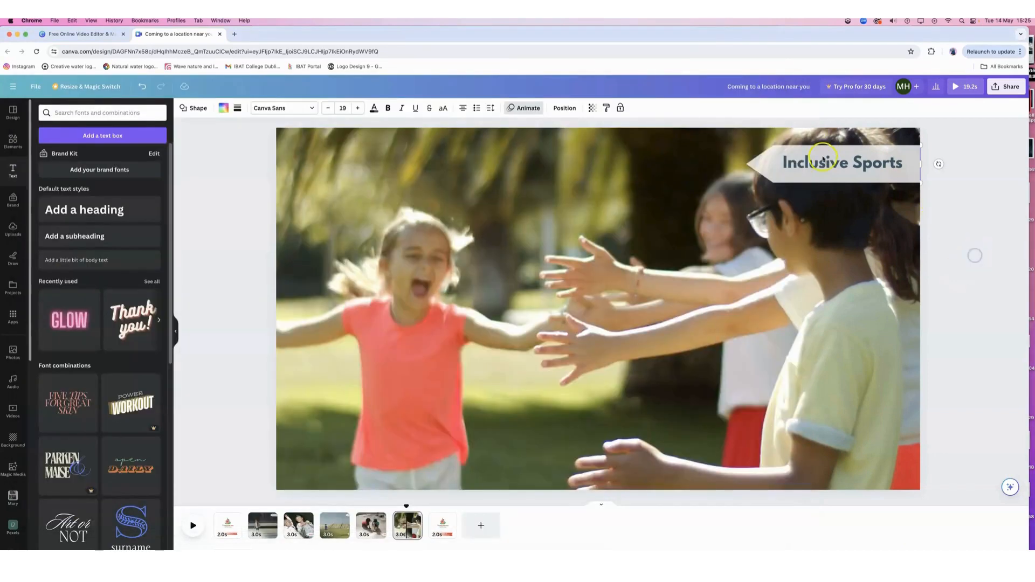
# - Replace the copied tag's text on the running girl's page with "Lifelong Memories"
pyautogui.click(825, 165)
pyautogui.doubleClick(825, 165)
pyautogui.press('BackSpace')
pyautogui.write('Lifelon')
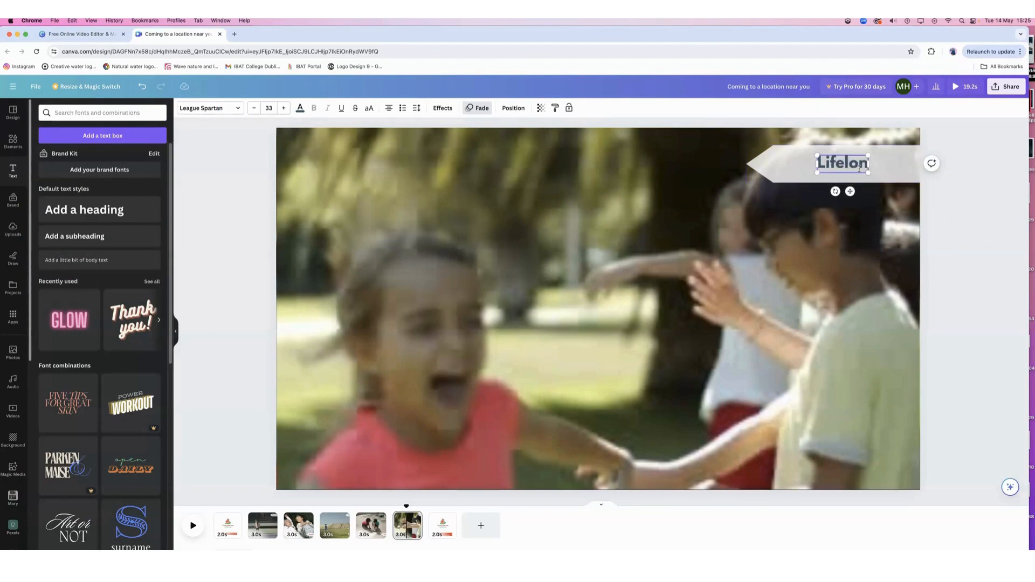
pyautogui.write('g Memories')
pyautogui.click(997, 244)
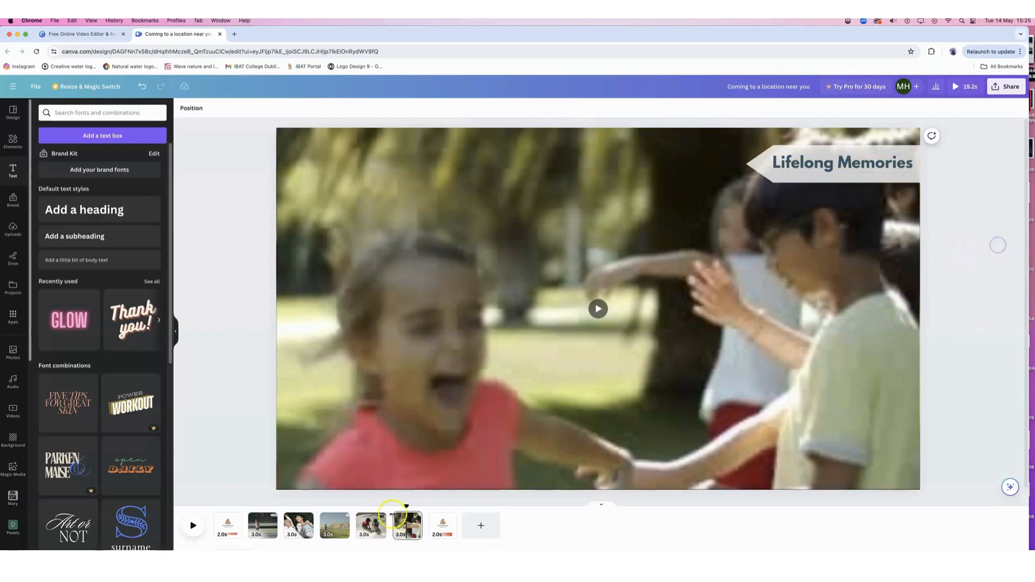
# - Play the whole video from the beginning to review the pages and their animated labels
pyautogui.moveTo(407, 507); pyautogui.dragTo(164, 516)
pyautogui.click(192, 525)
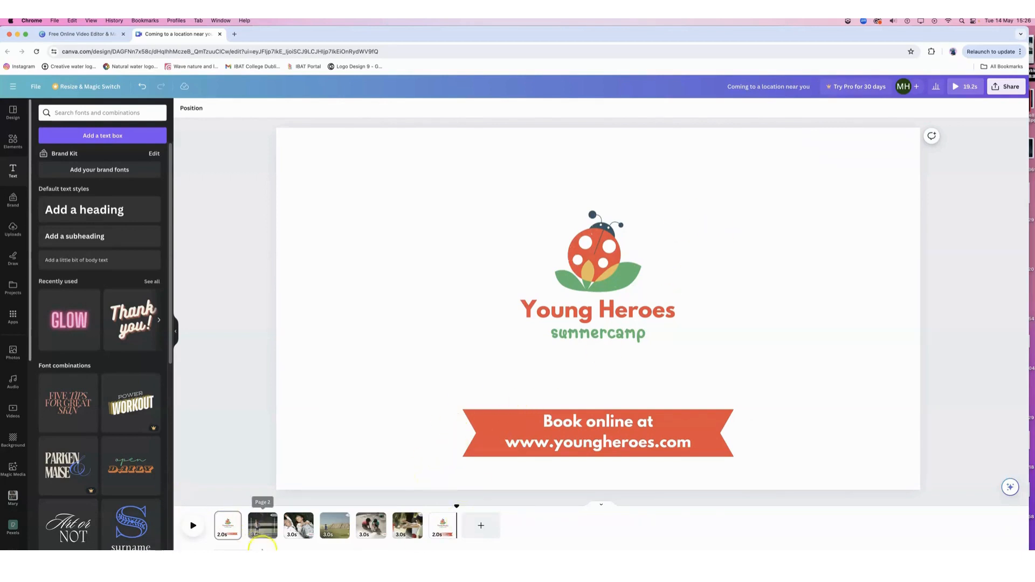
# - Add a Dissolve transition between the opening logo page and the tennis page, with a duration of 0.9 seconds
pyautogui.moveTo(246, 528)
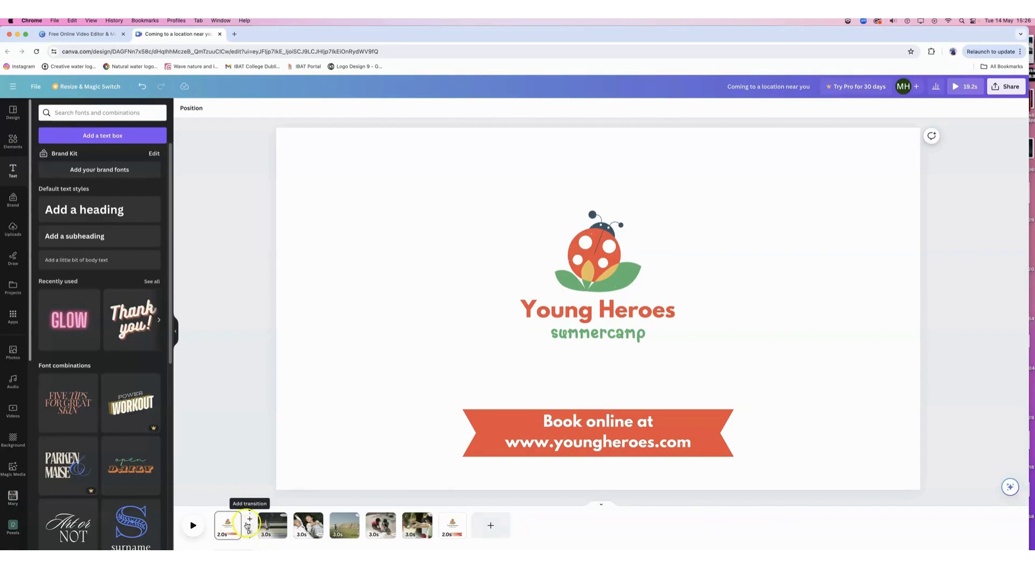
pyautogui.click(249, 534)
pyautogui.click(96, 154)
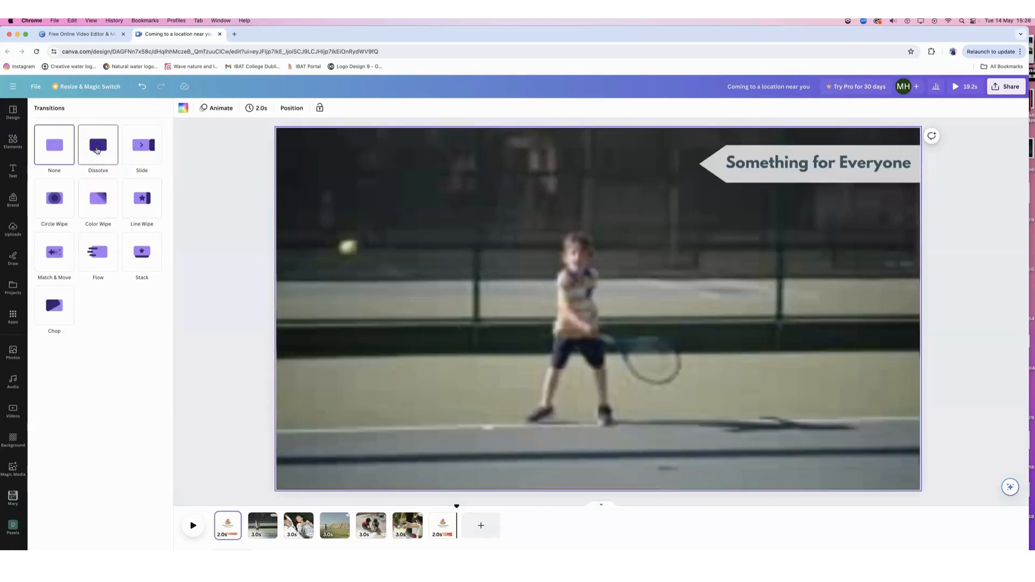
pyautogui.click(98, 150)
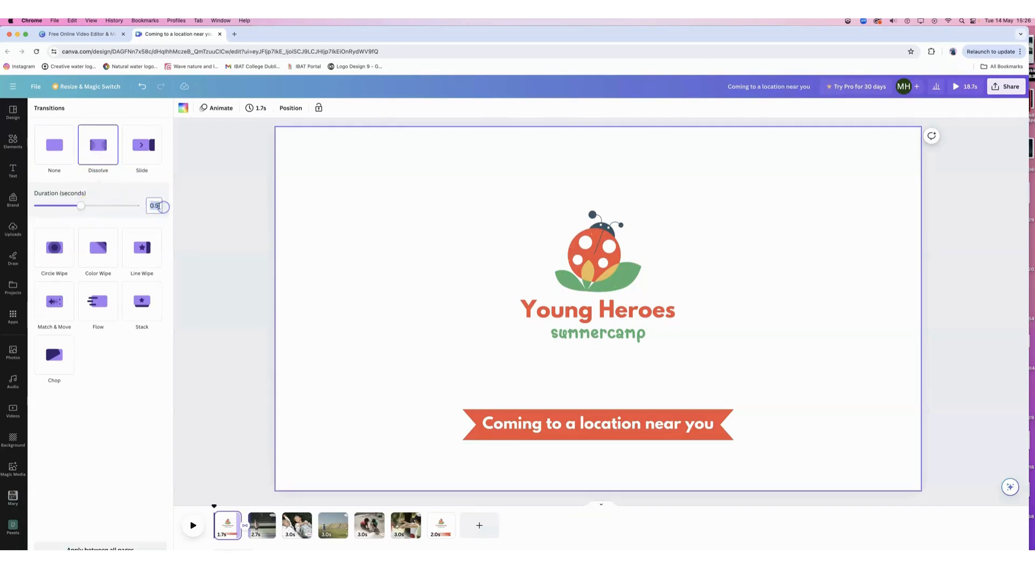
pyautogui.click(214, 207)
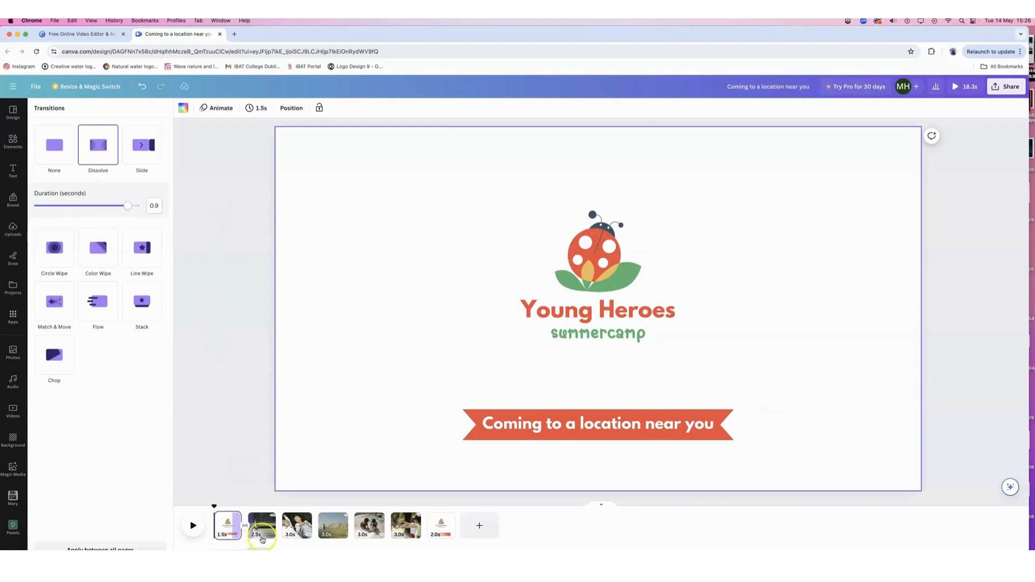
# - Preview the opening dissolve, then apply the 0.9-second Dissolve transition between all pages and play the full video
pyautogui.click(194, 526)
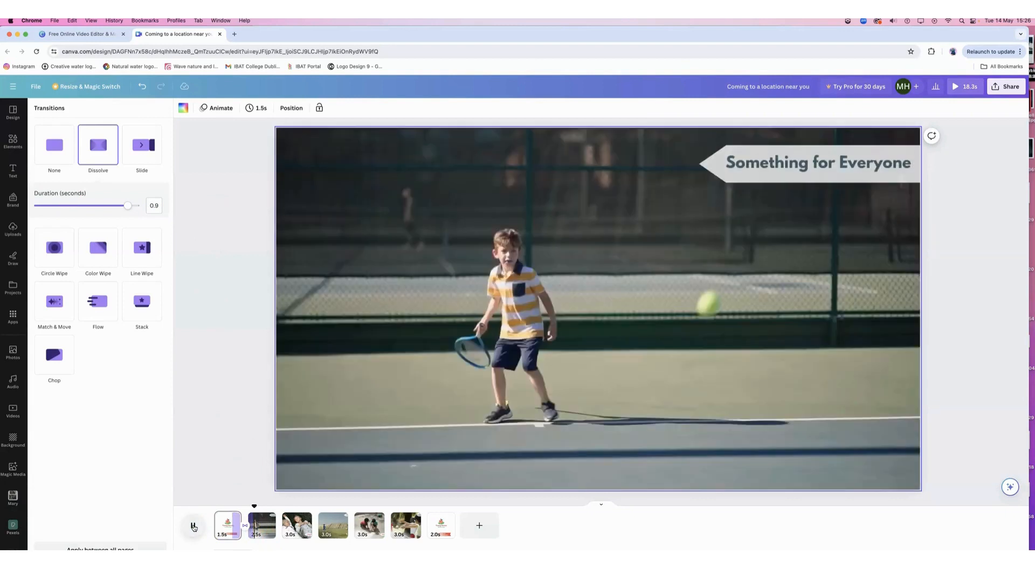
pyautogui.click(194, 527)
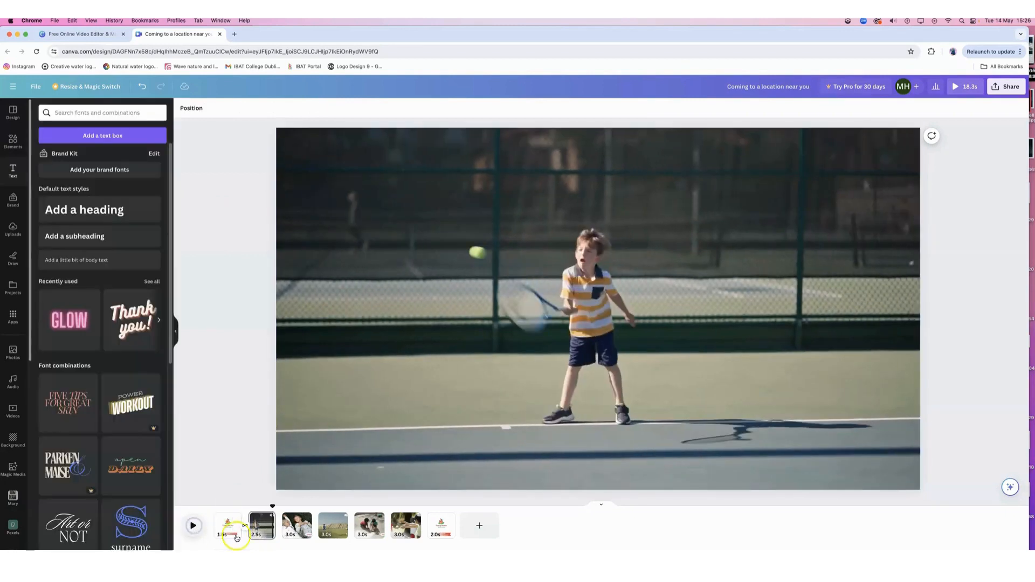
pyautogui.click(244, 526)
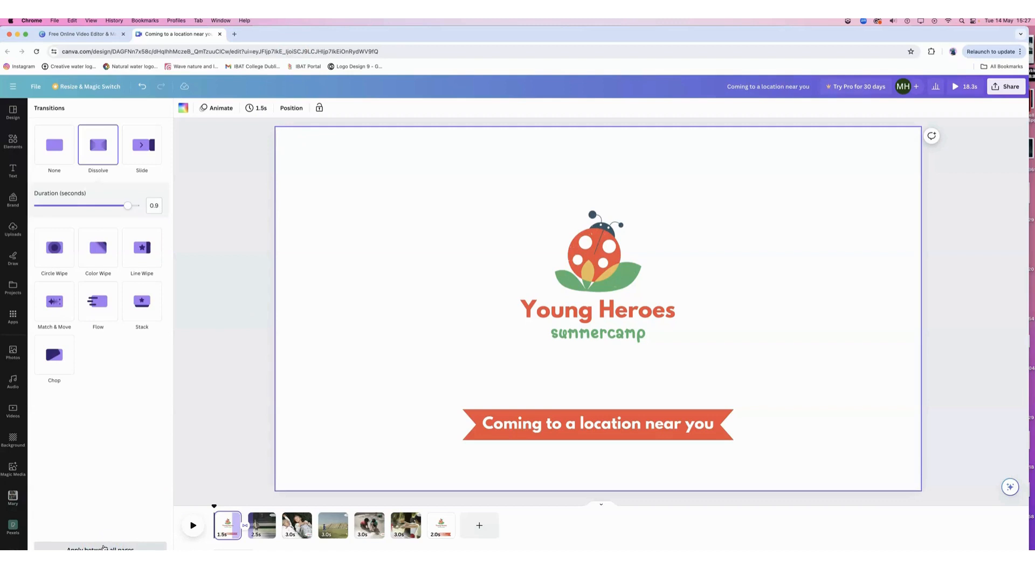
pyautogui.click(104, 548)
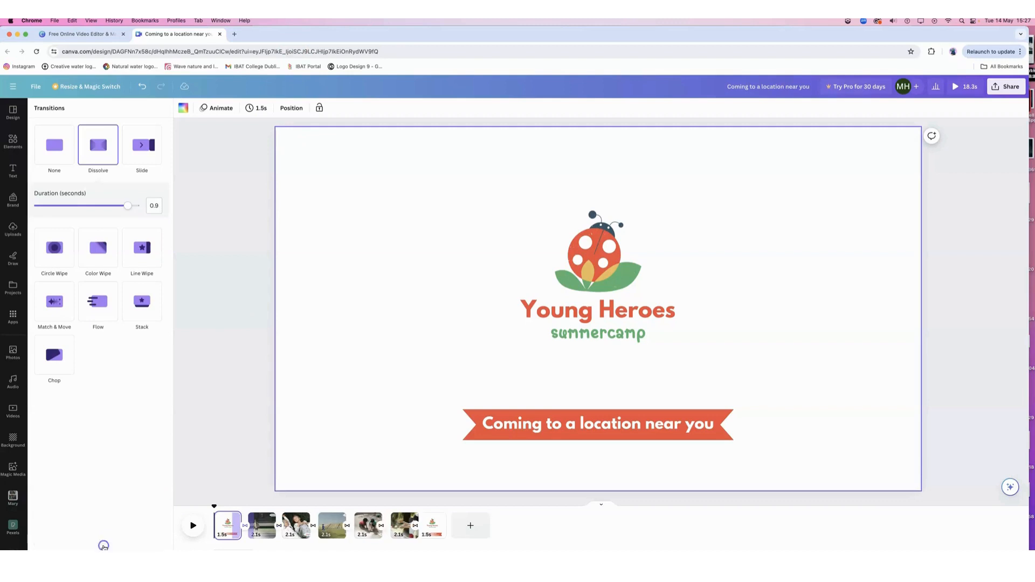
pyautogui.click(194, 528)
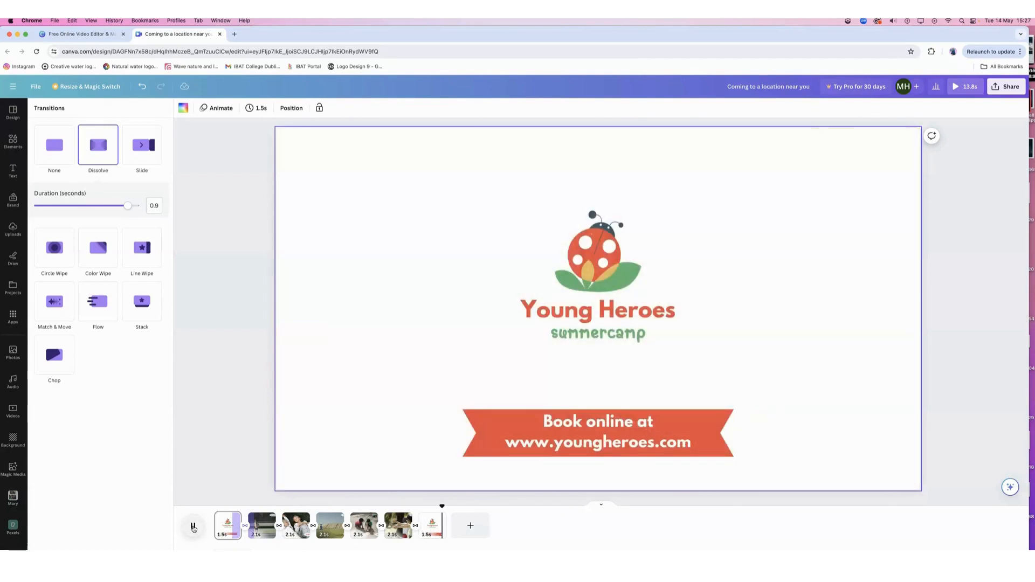
pyautogui.click(407, 548)
# - Show the element timing for the "Something for Everyone" tag on the tennis page
pyautogui.click(262, 524)
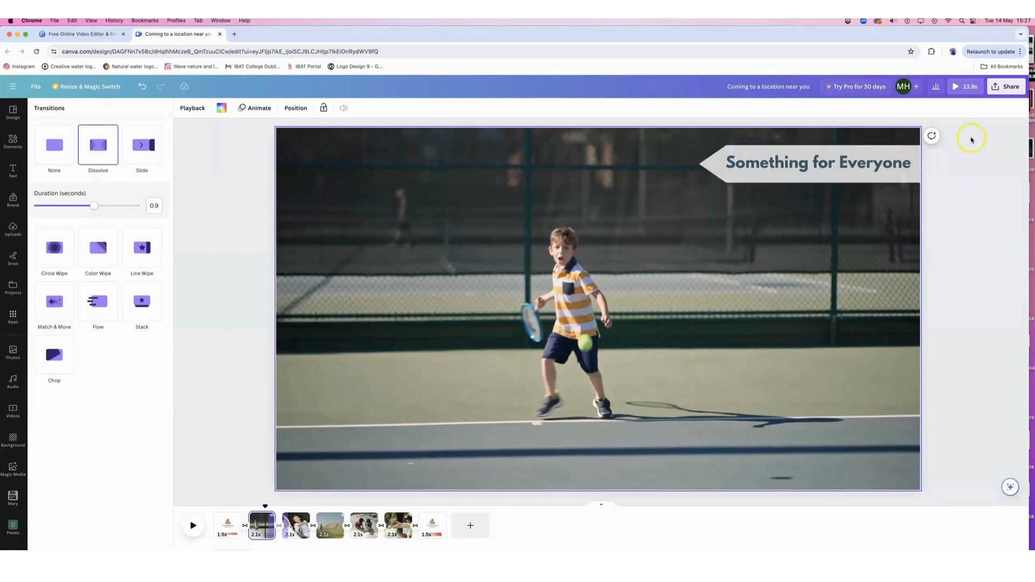
pyautogui.click(828, 177)
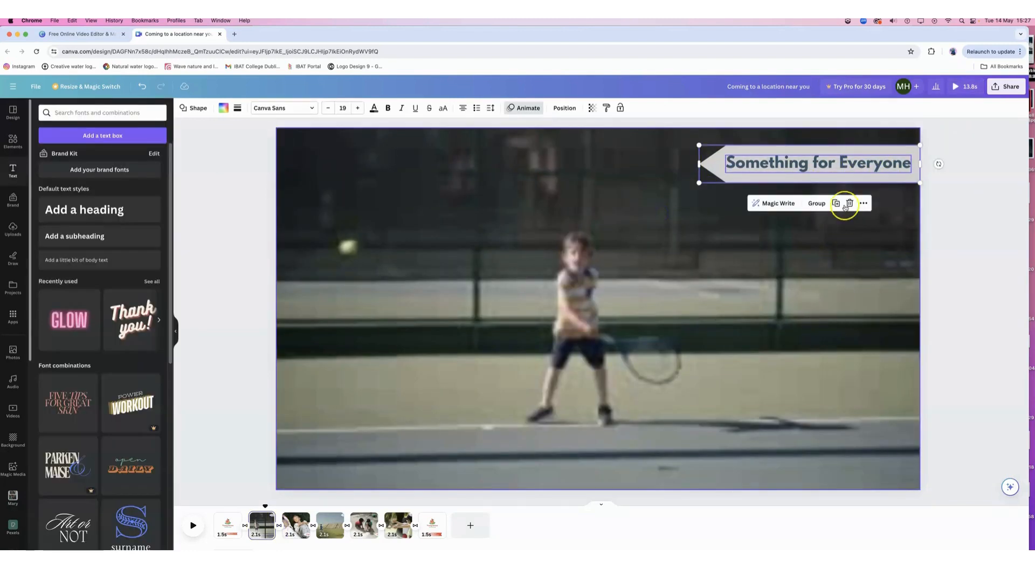
pyautogui.rightClick(823, 155)
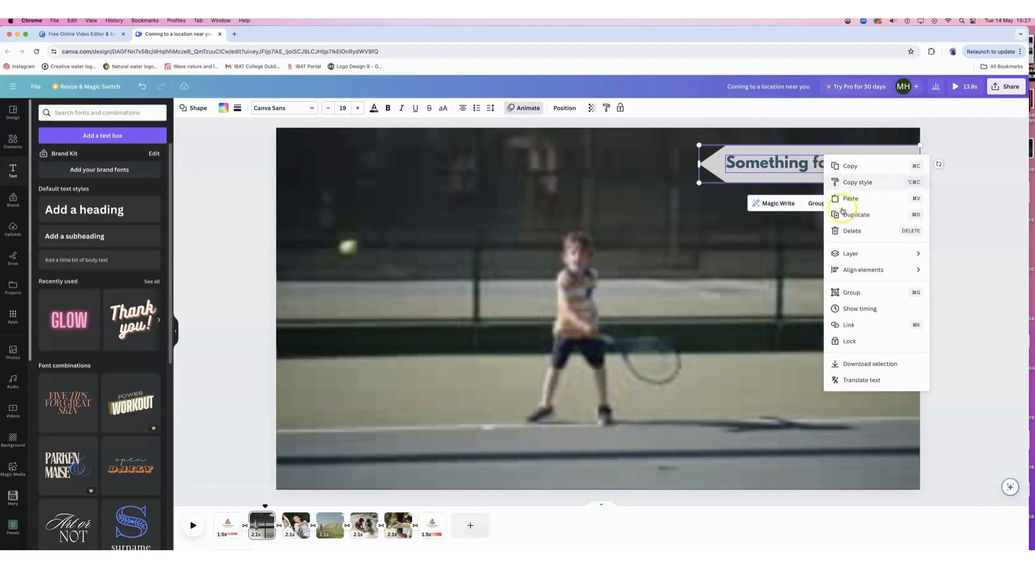
pyautogui.click(858, 309)
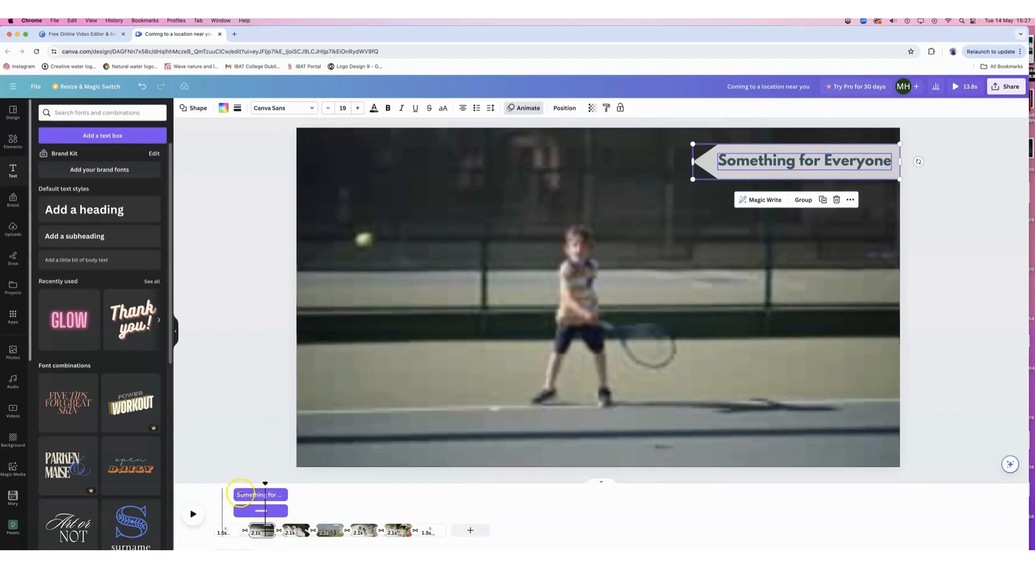
# - Trim the start of the "Something for Everyone" text and tag shape past the dissolve, then check the playback
pyautogui.click(246, 496)
pyautogui.moveTo(240, 495); pyautogui.dragTo(220, 486)
pyautogui.click(254, 513)
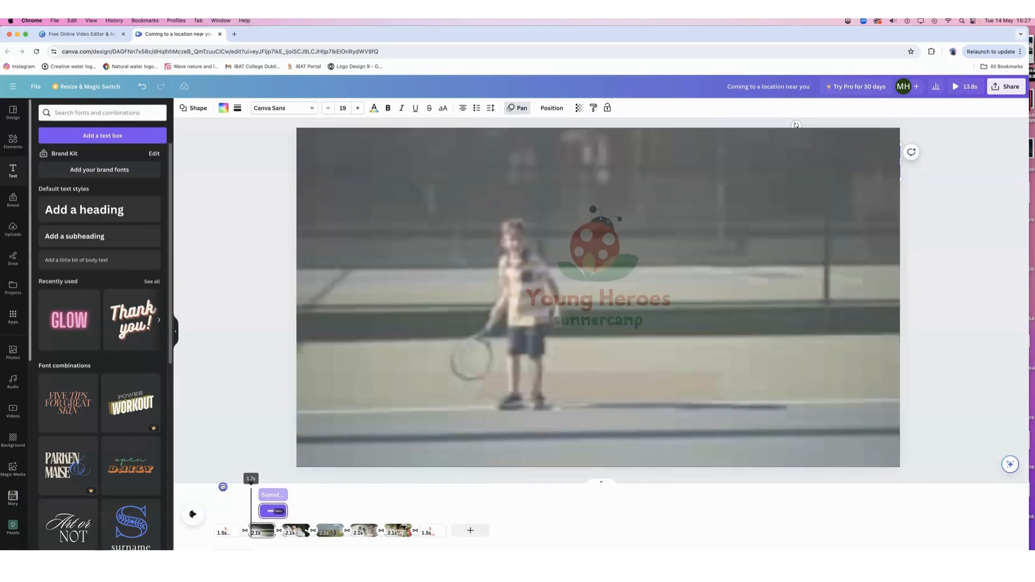
pyautogui.click(193, 513)
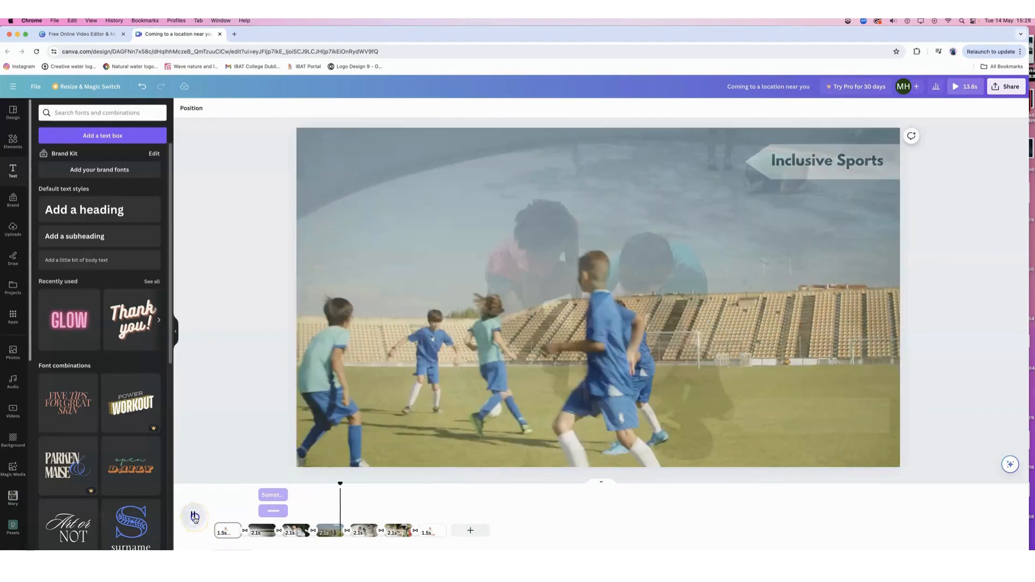
pyautogui.click(193, 515)
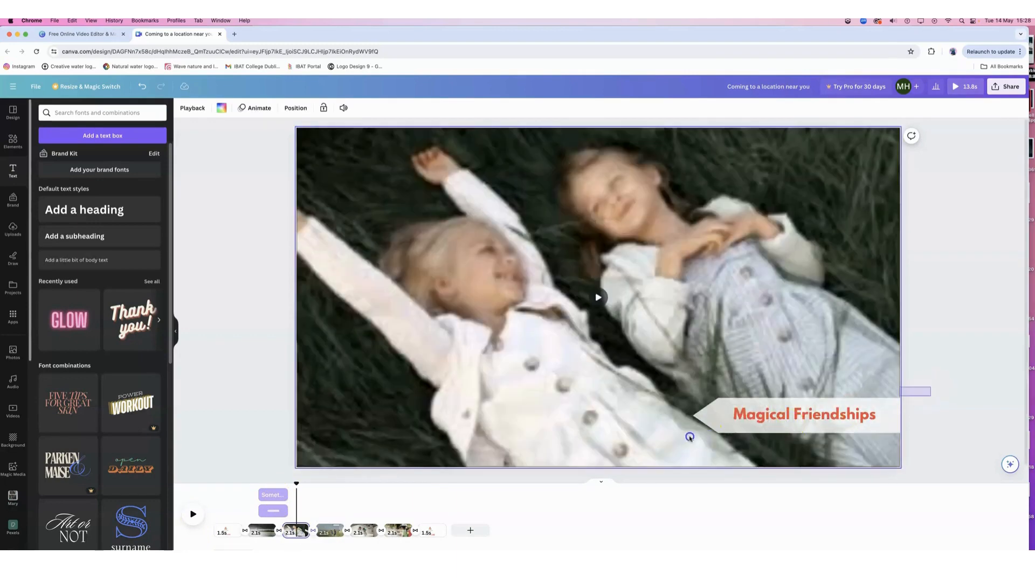
# - Trim the start of the "Magical Friendships" text and tag shape past the dissolve, then replay the video from the beginning
pyautogui.click(689, 431)
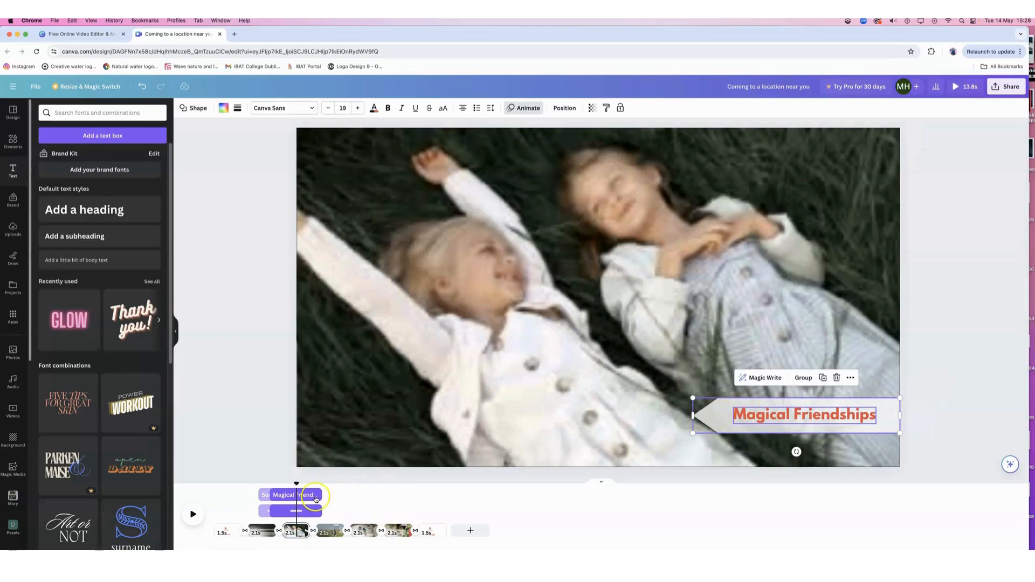
pyautogui.moveTo(286, 500)
pyautogui.mouseDown()
pyautogui.moveTo(300, 496)
pyautogui.moveTo(297, 510)
pyautogui.mouseUp()
pyautogui.click(303, 515)
pyautogui.click(274, 511)
pyautogui.click(354, 506)
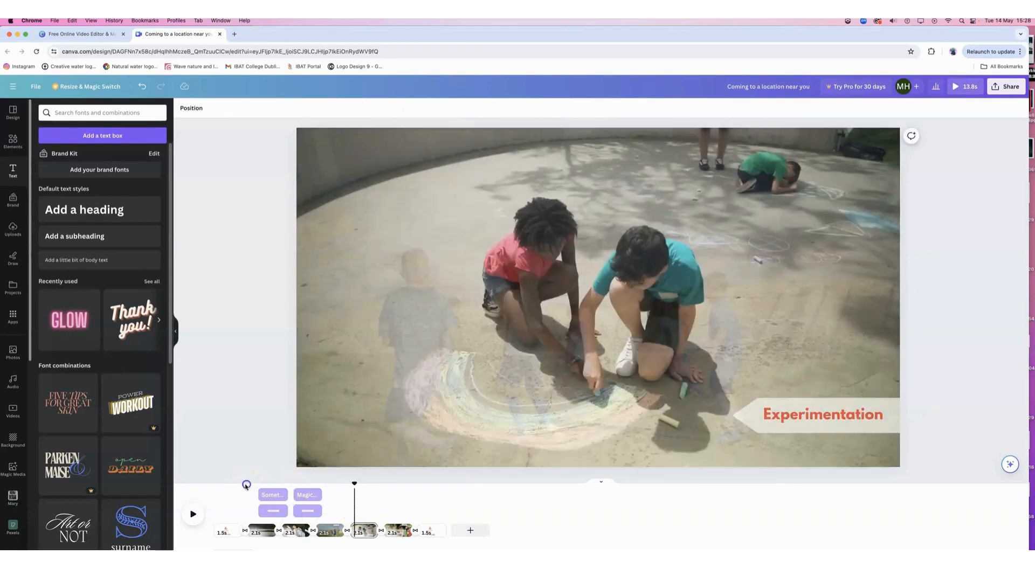
pyautogui.click(195, 513)
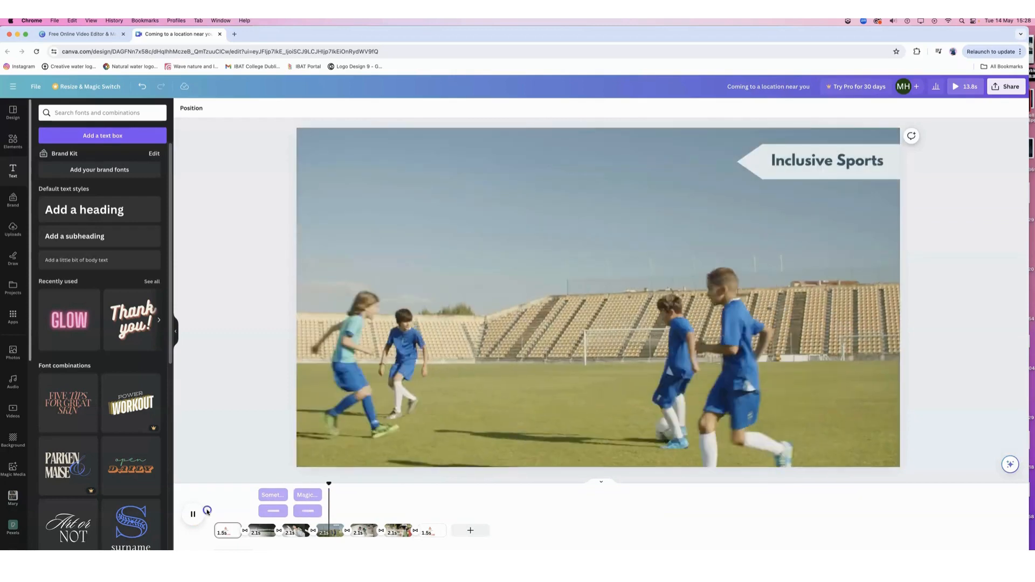
# - Trim the start of the "Inclusive Sports" text and tag shape on the football page past the dissolve
pyautogui.click(331, 531)
pyautogui.click(850, 185)
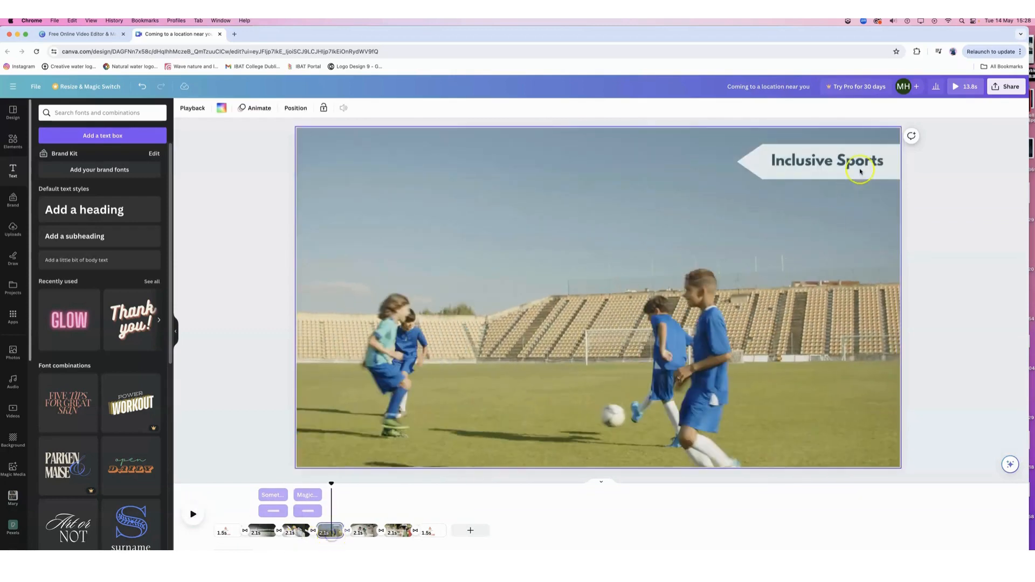
pyautogui.click(798, 174)
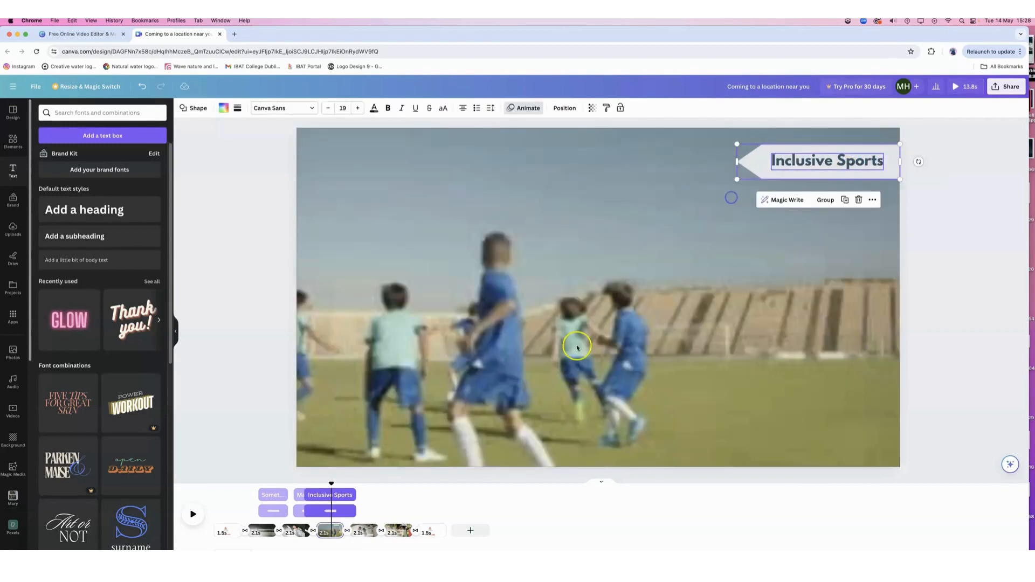
pyautogui.click(309, 495)
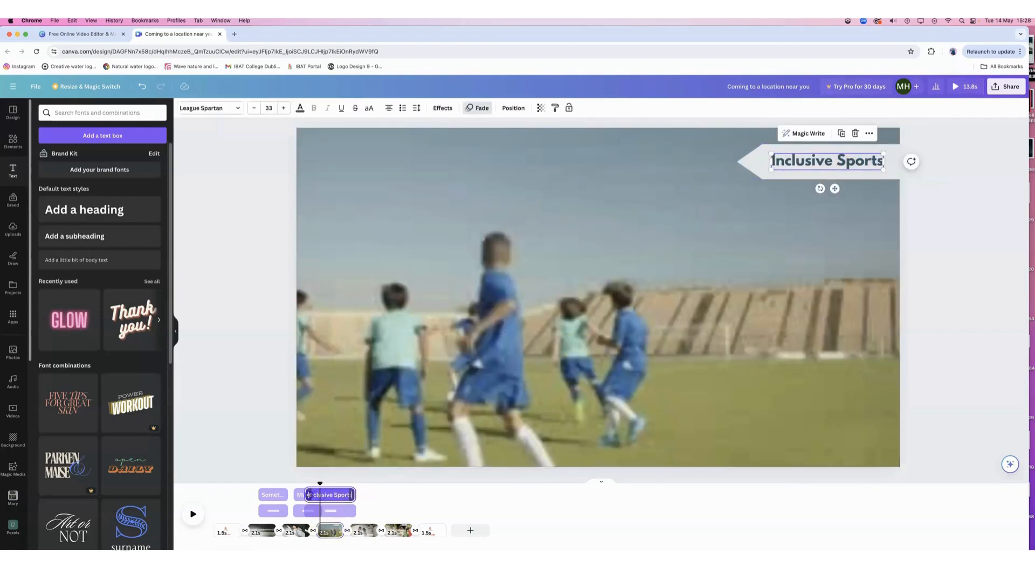
pyautogui.moveTo(328, 495); pyautogui.dragTo(330, 495)
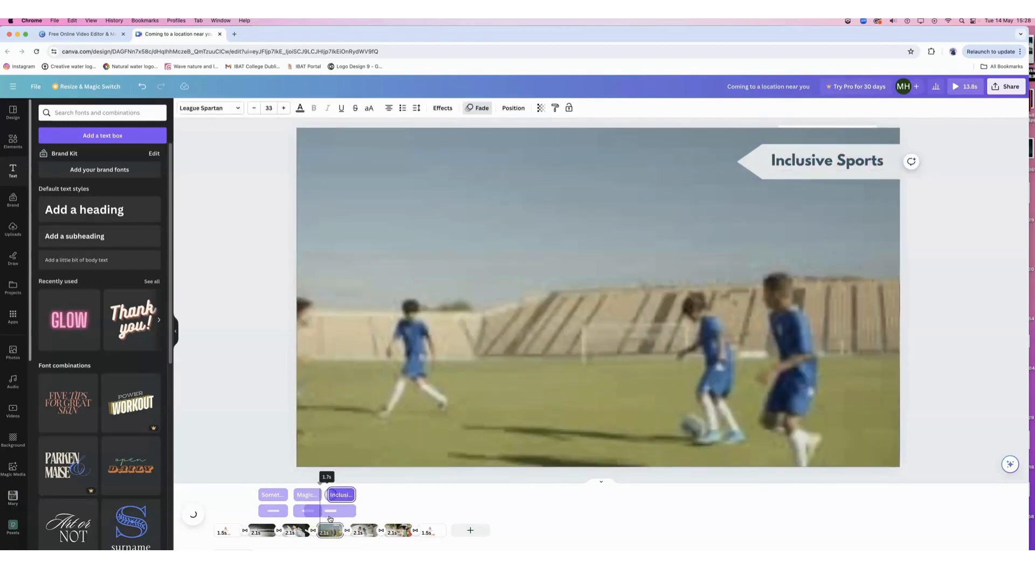
pyautogui.click(308, 510)
pyautogui.moveTo(306, 510); pyautogui.dragTo(327, 510)
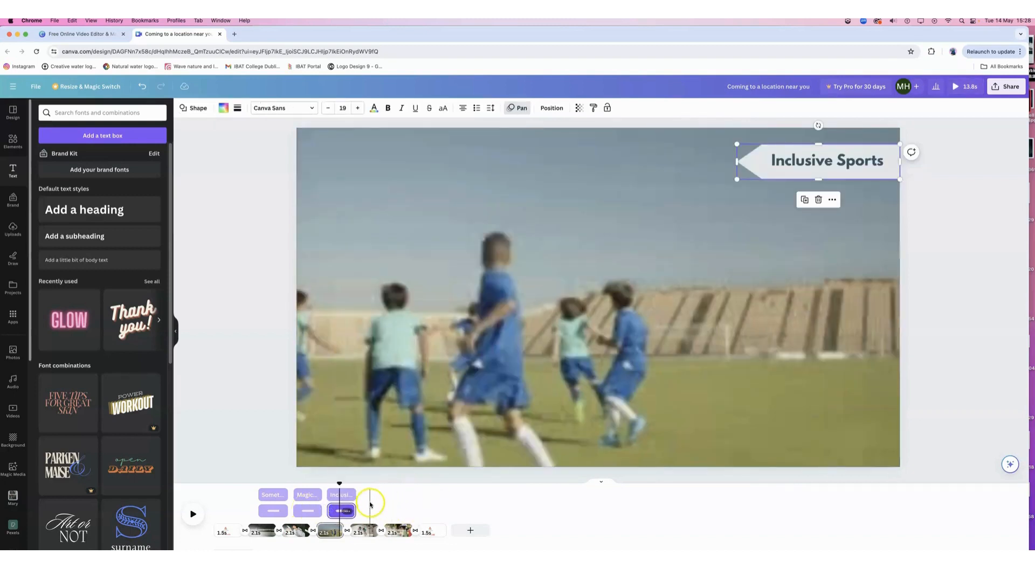
# - Trim the start of the "Experimentation" text and tag shape on the chalk-drawing page past the dissolve
pyautogui.scroll(-2, 875, 366)
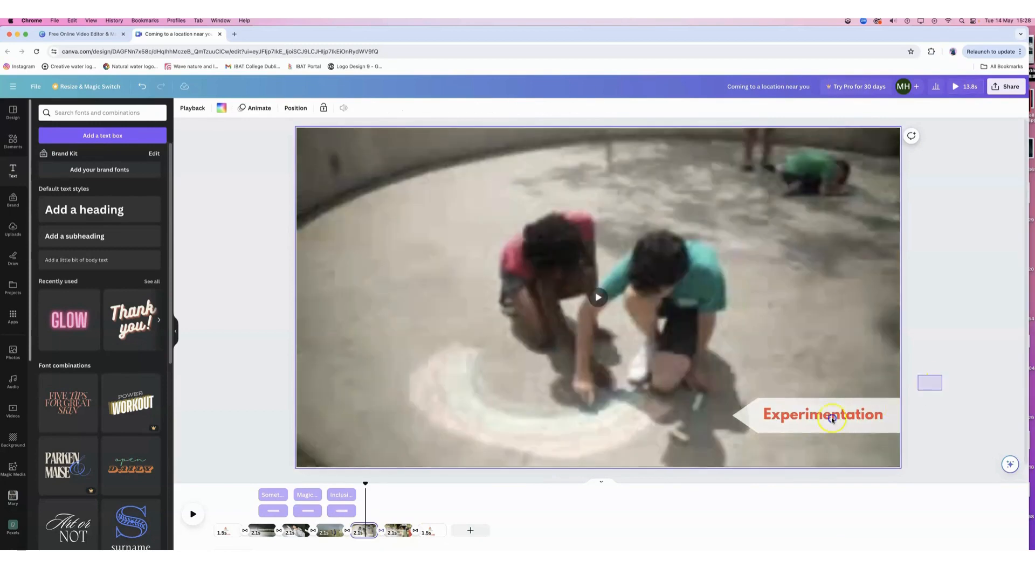
pyautogui.click(754, 430)
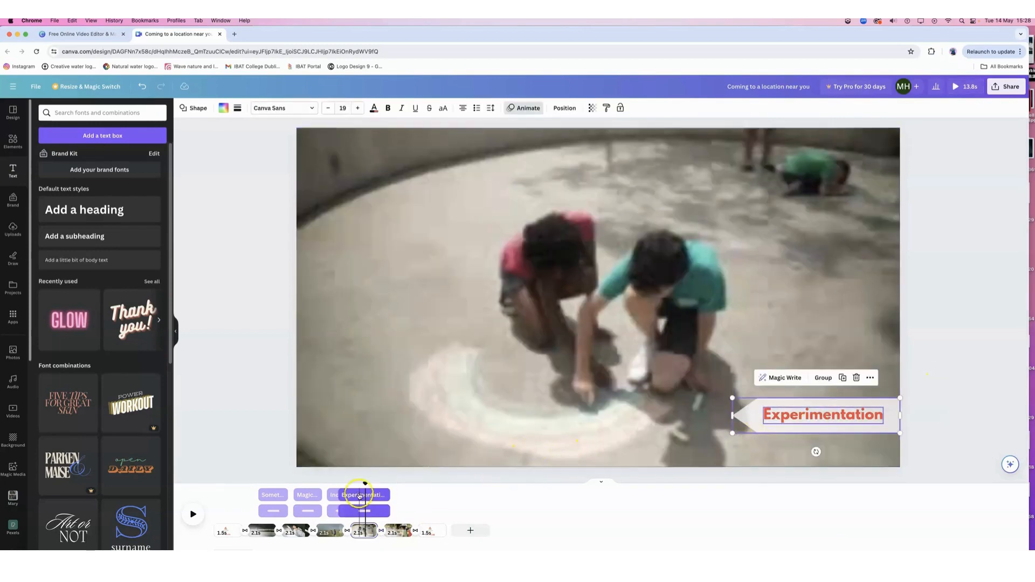
pyautogui.moveTo(358, 495)
pyautogui.mouseDown()
pyautogui.moveTo(345, 494)
pyautogui.moveTo(365, 494)
pyautogui.mouseUp()
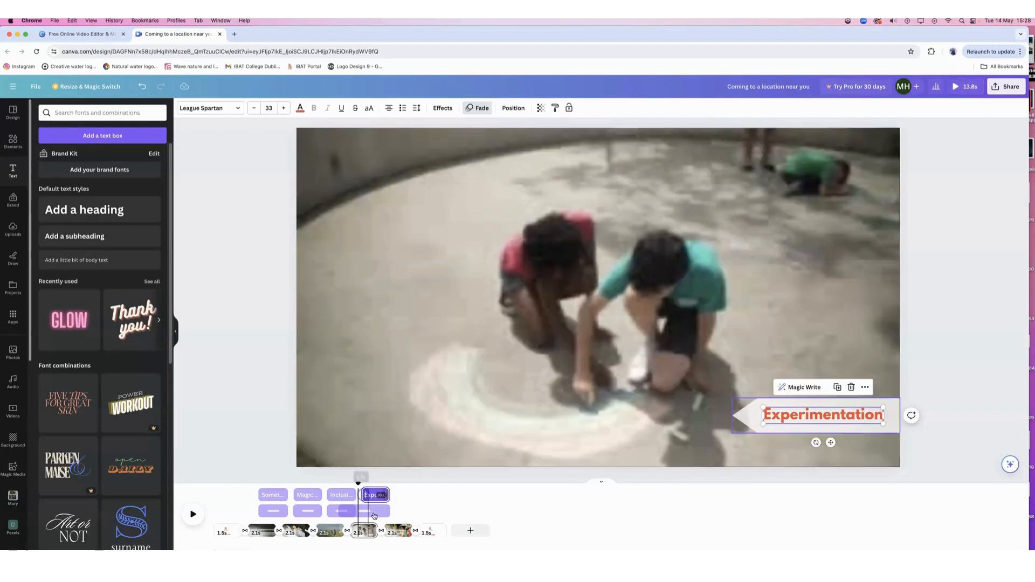
pyautogui.click(342, 513)
pyautogui.moveTo(342, 514); pyautogui.dragTo(362, 513)
# - Trim the start of the "Lifelong Memories" text and tag shape on the running girl's page past the dissolve
pyautogui.click(401, 530)
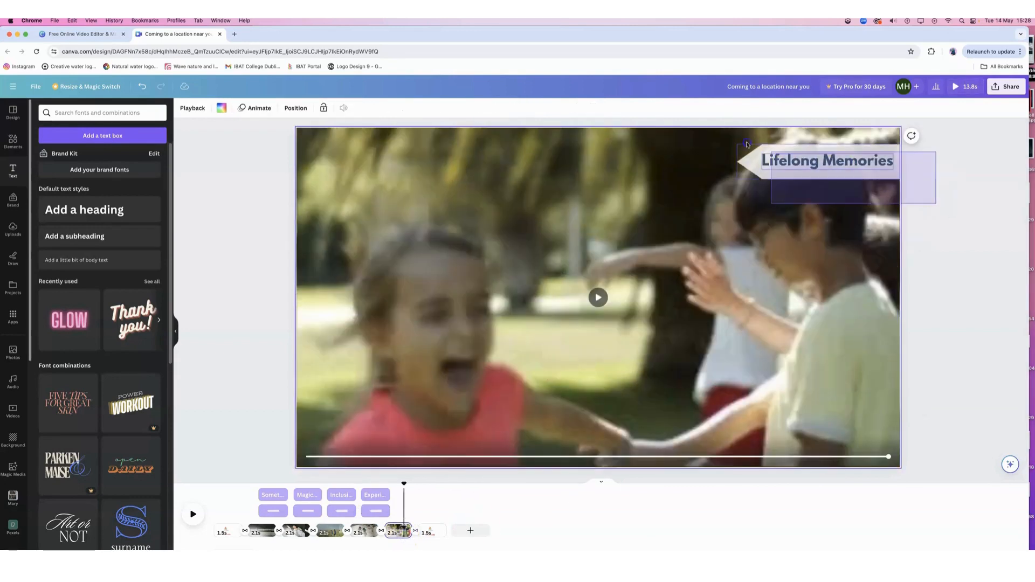
pyautogui.click(389, 496)
pyautogui.moveTo(380, 497); pyautogui.dragTo(402, 495)
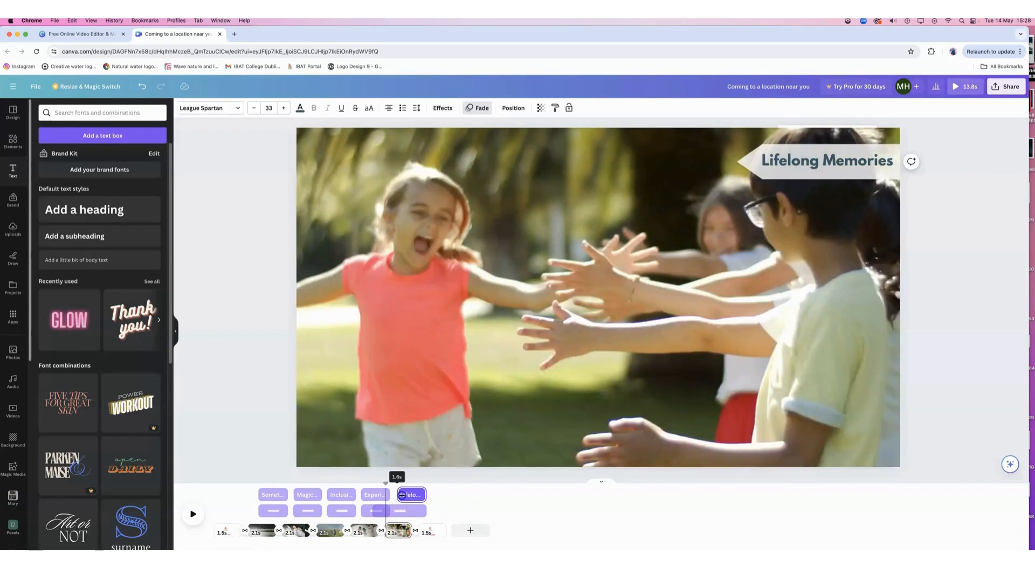
pyautogui.click(376, 510)
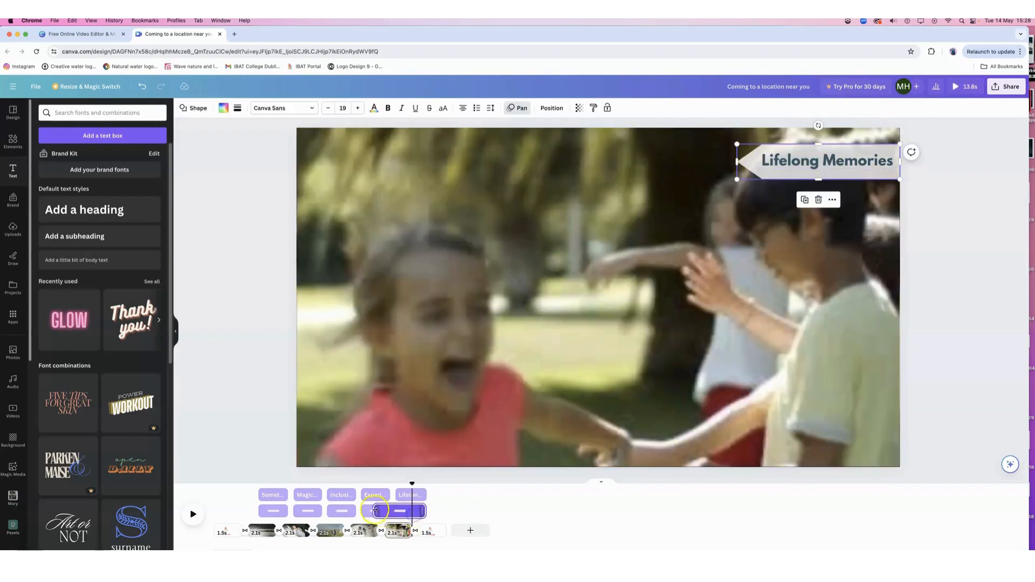
pyautogui.moveTo(378, 511); pyautogui.dragTo(480, 500)
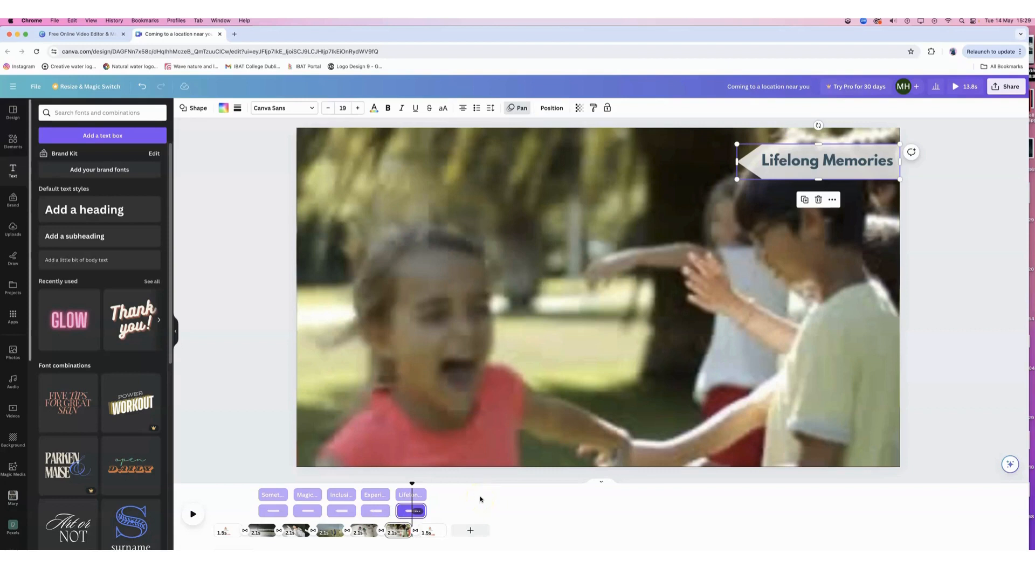
# - Play the whole video to review the label timing, check the transition after the football page, and return to the start
pyautogui.click(364, 486)
pyautogui.click(193, 515)
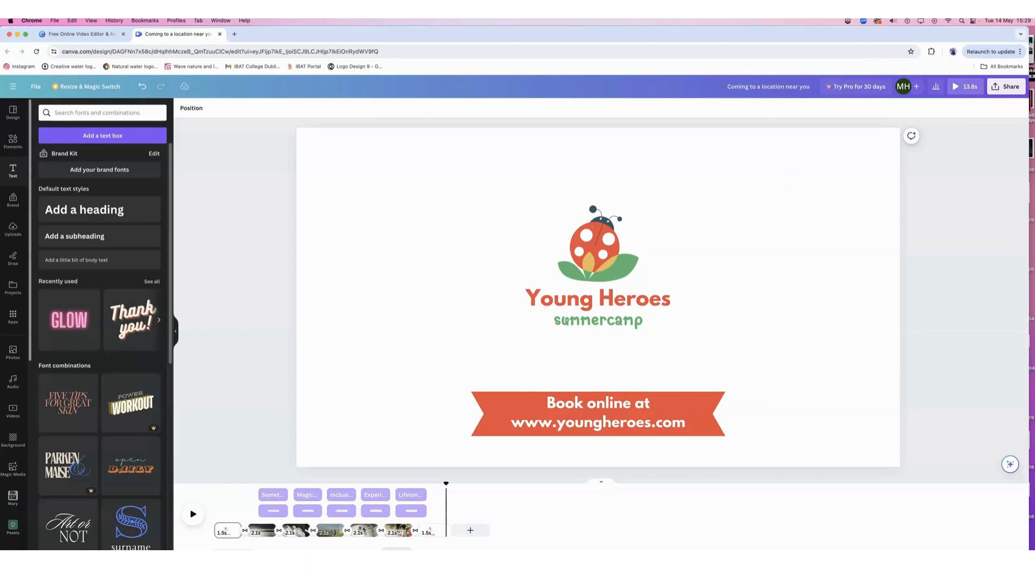
pyautogui.click(347, 532)
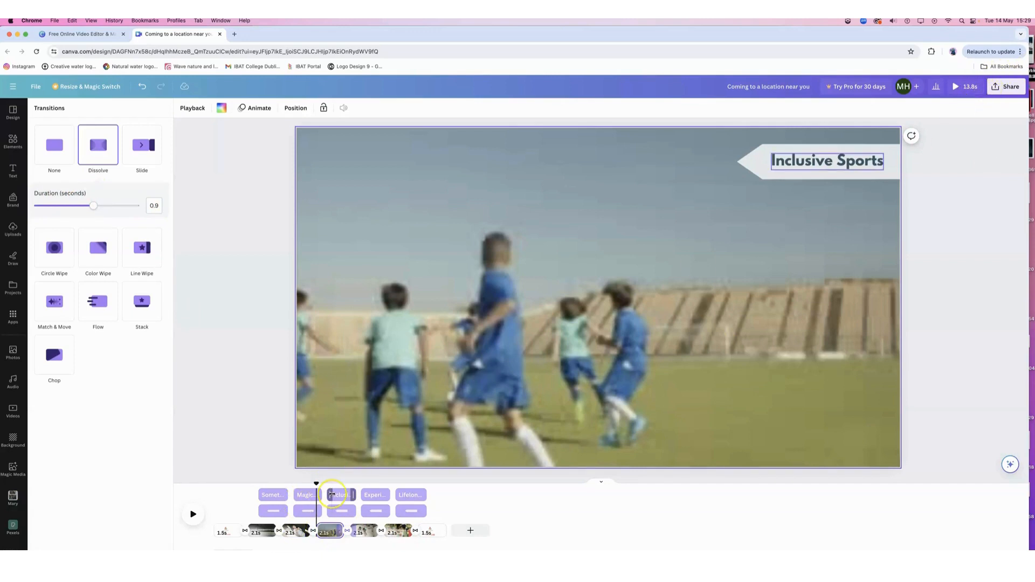
pyautogui.moveTo(317, 482); pyautogui.dragTo(196, 500)
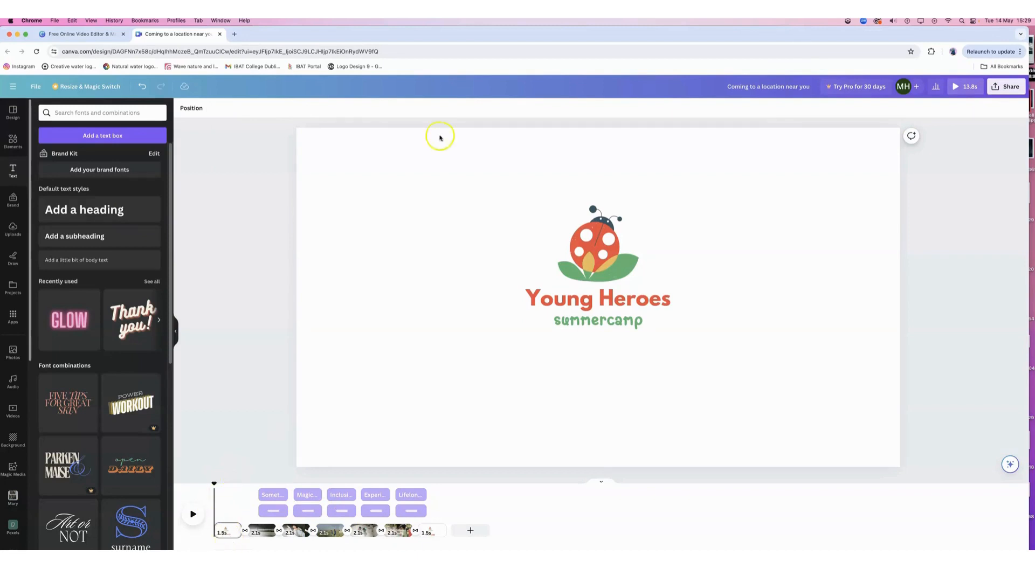
# - Open pixabay.com in a new browser tab and set its search category to Music
pyautogui.click(234, 34)
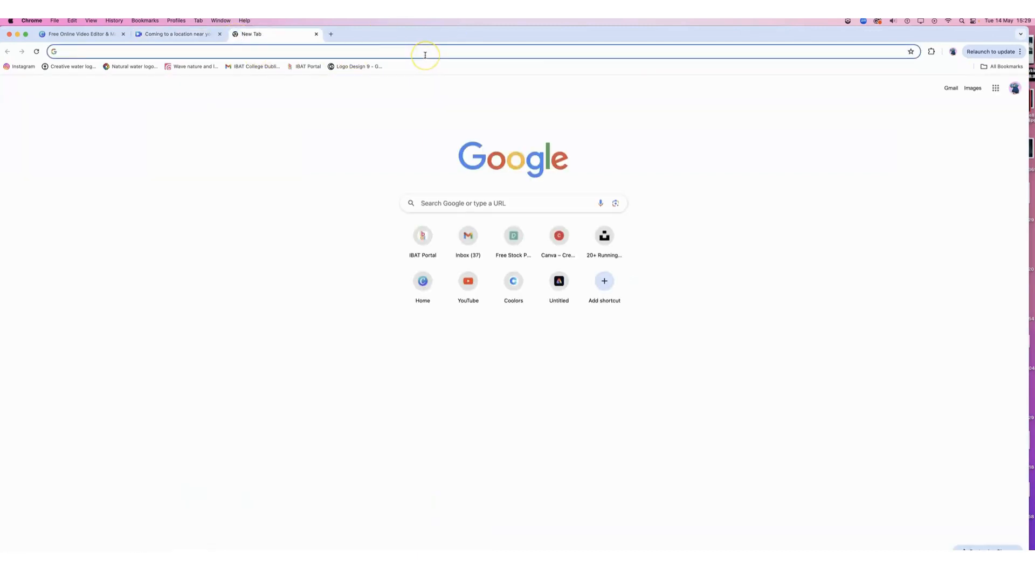
pyautogui.write('pixabay')
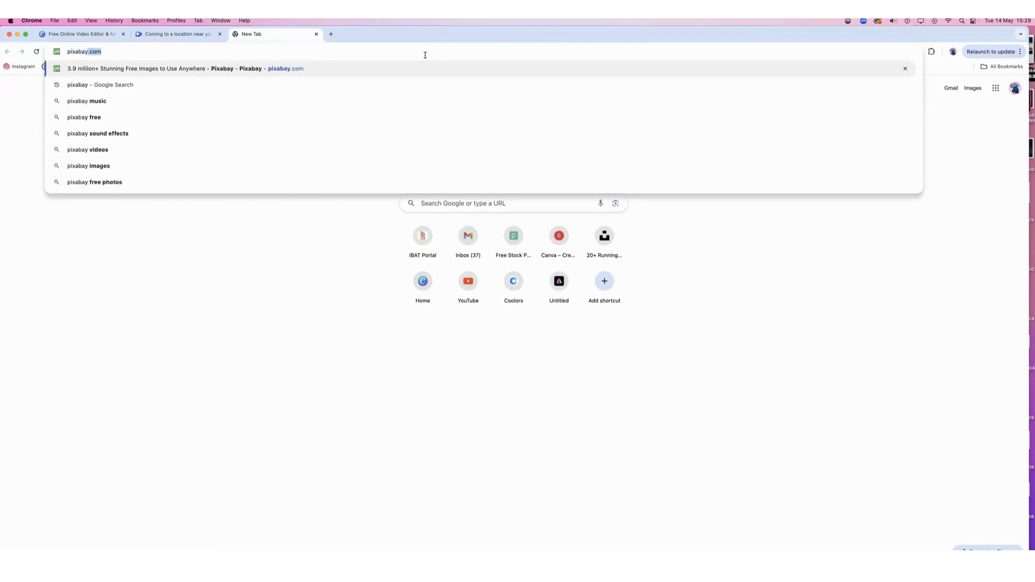
pyautogui.press('Return')
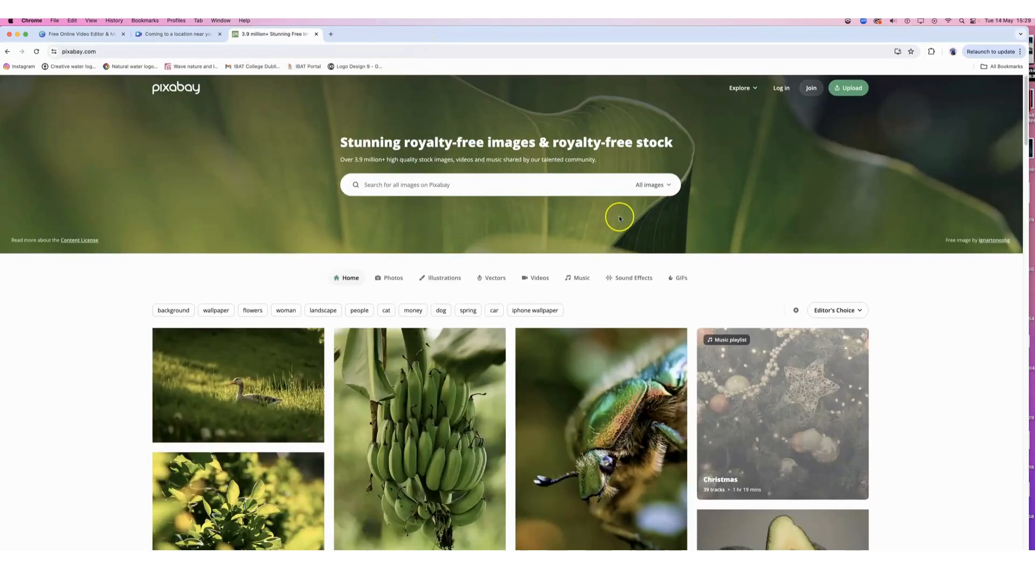
pyautogui.click(659, 183)
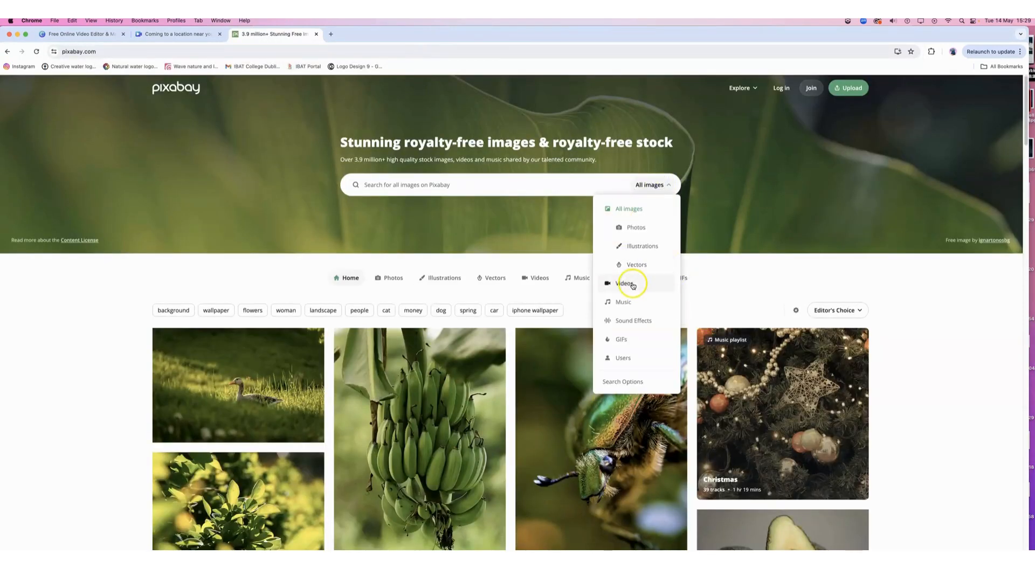
pyautogui.click(625, 302)
pyautogui.click(590, 189)
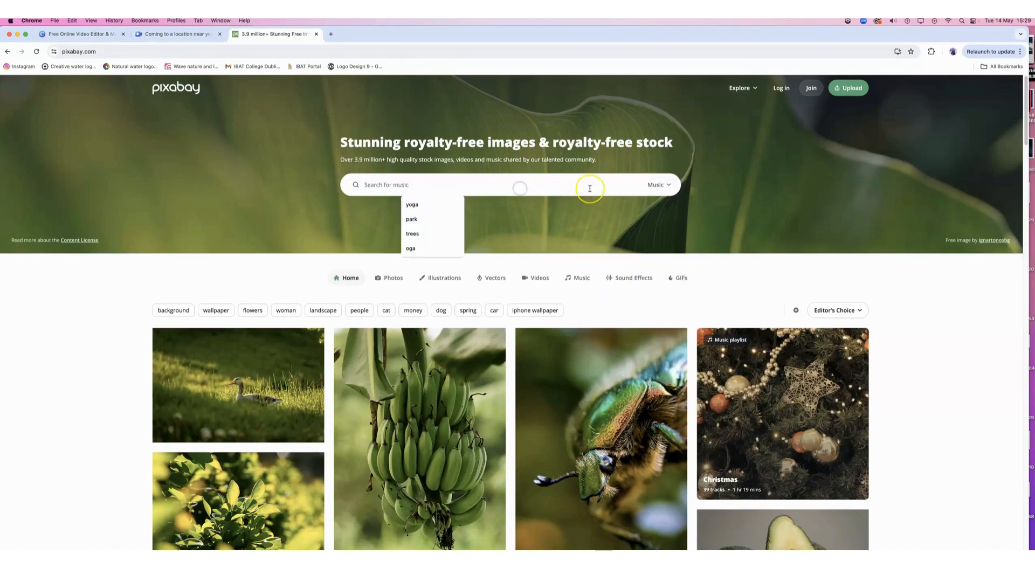
# - Search the music category for "kids", preview the track "Kids music" by Lesfm and download it
pyautogui.write('kids')
pyautogui.press('Return')
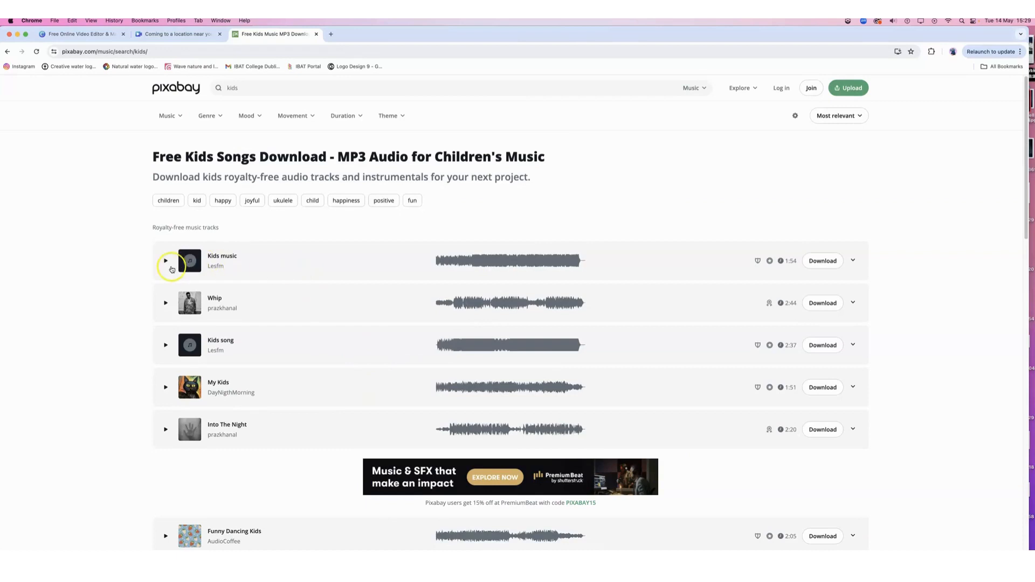
pyautogui.click(167, 262)
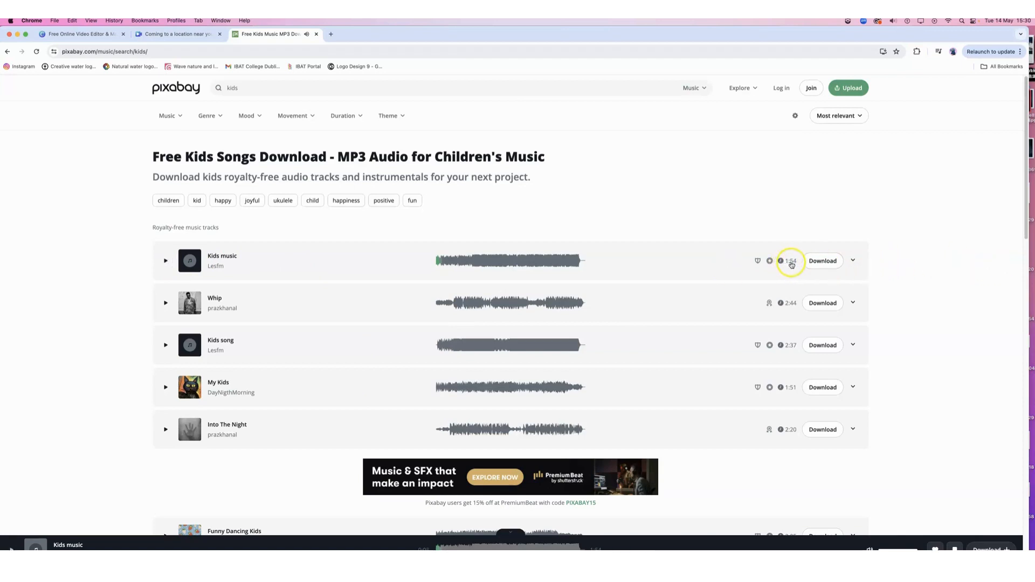
pyautogui.click(823, 261)
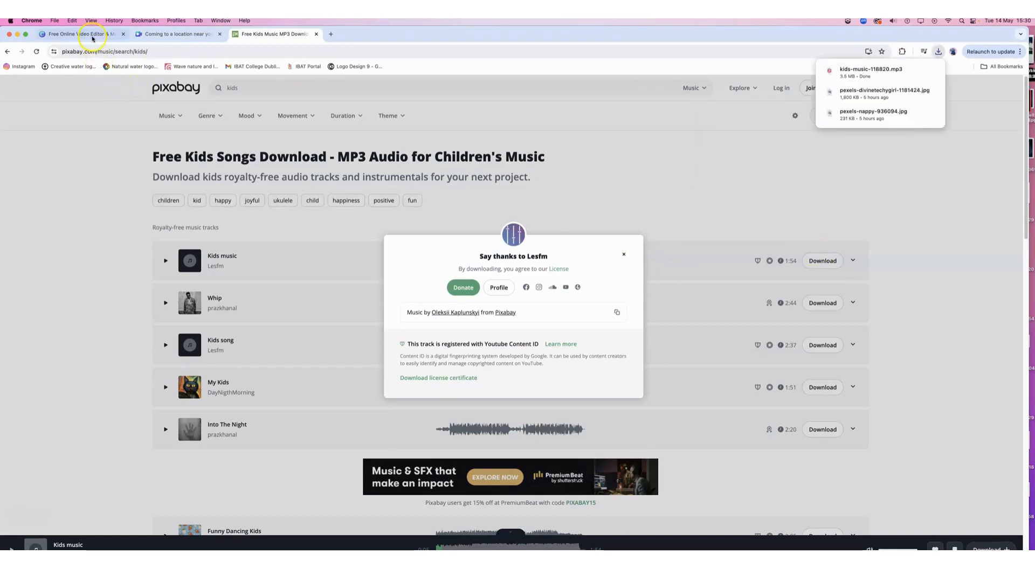
# - Switch back to the Canva video design and place the playhead at the very start of the timeline
pyautogui.click(148, 35)
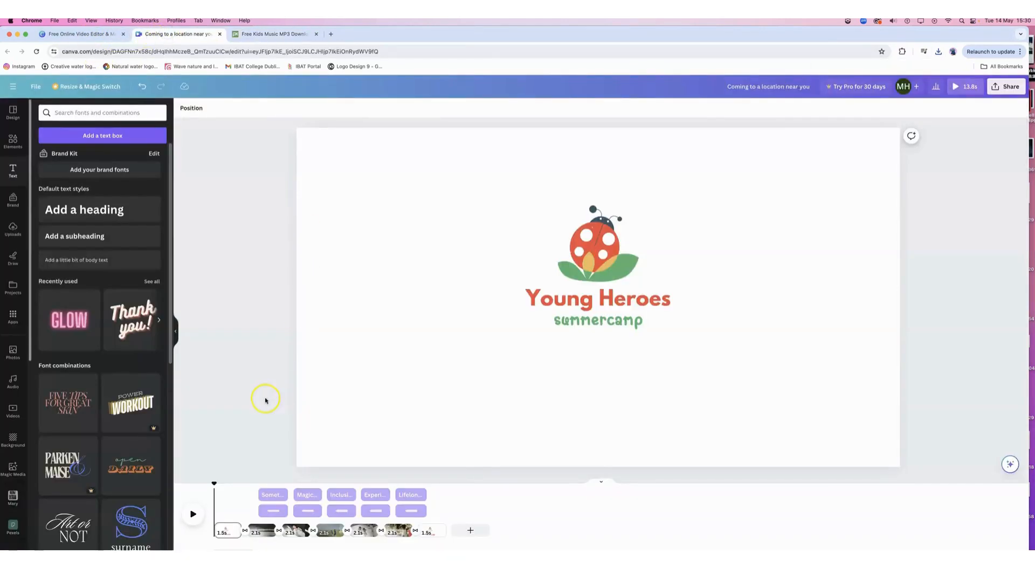
pyautogui.click(249, 484)
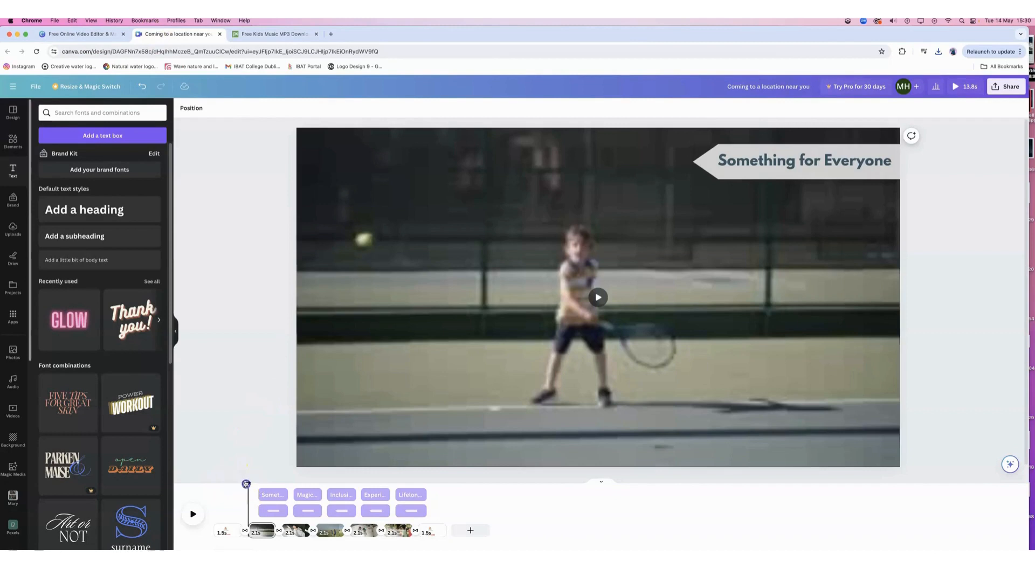
pyautogui.moveTo(246, 484); pyautogui.dragTo(214, 483)
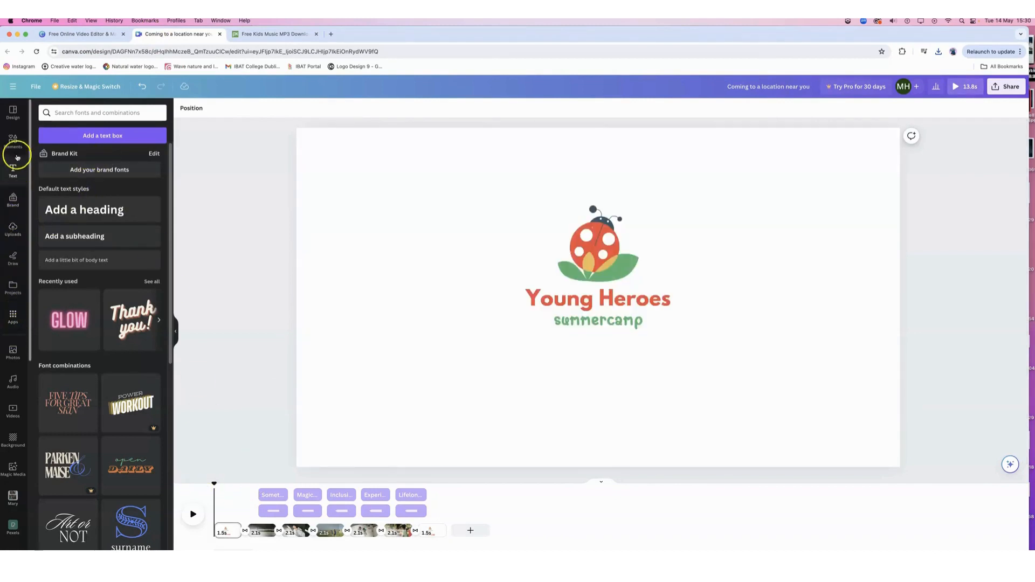
# - Upload the audio file kids-music-118820.mp3 from the Downloads folder to the design's uploads
pyautogui.click(13, 229)
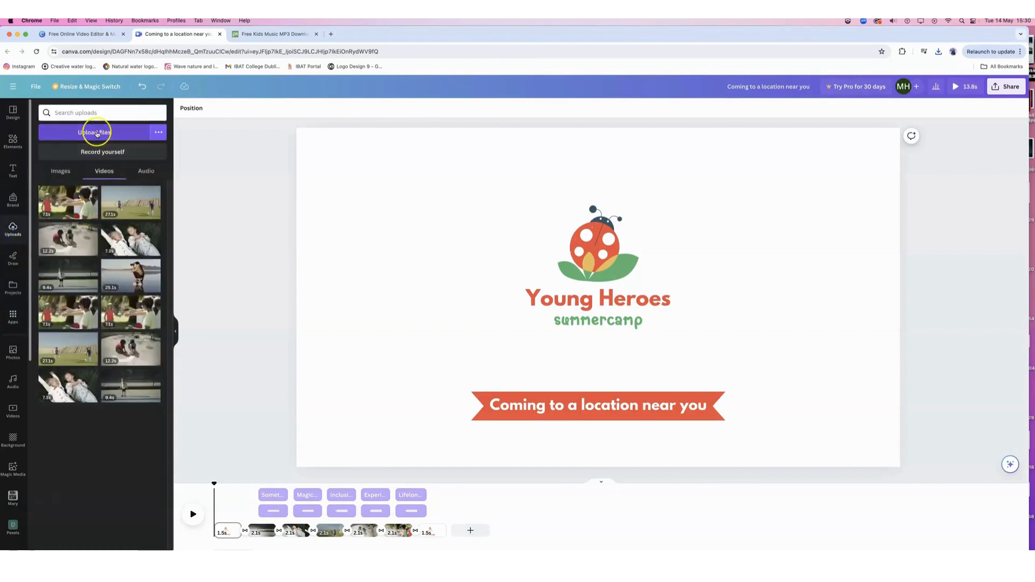
pyautogui.click(97, 132)
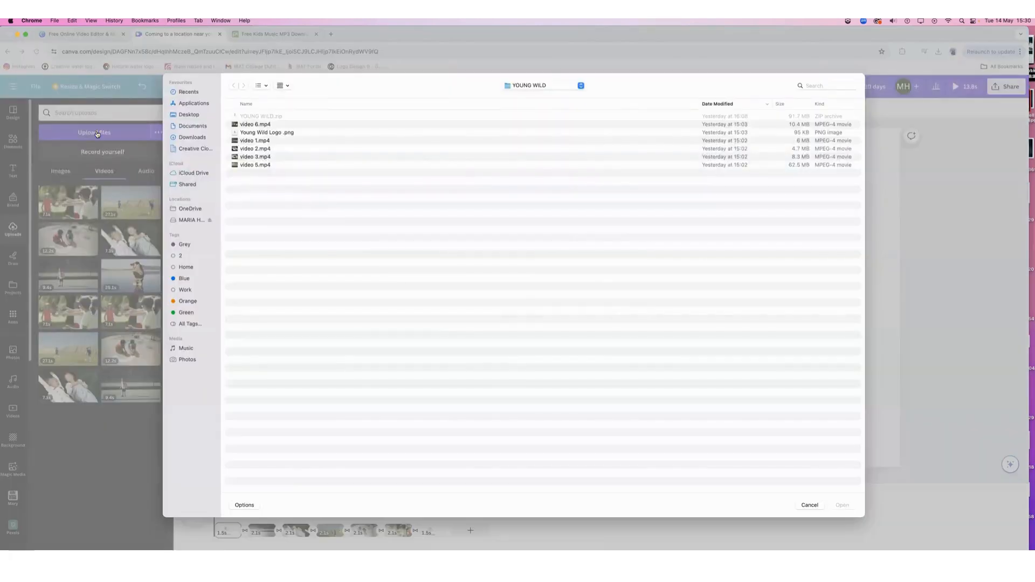
pyautogui.click(193, 137)
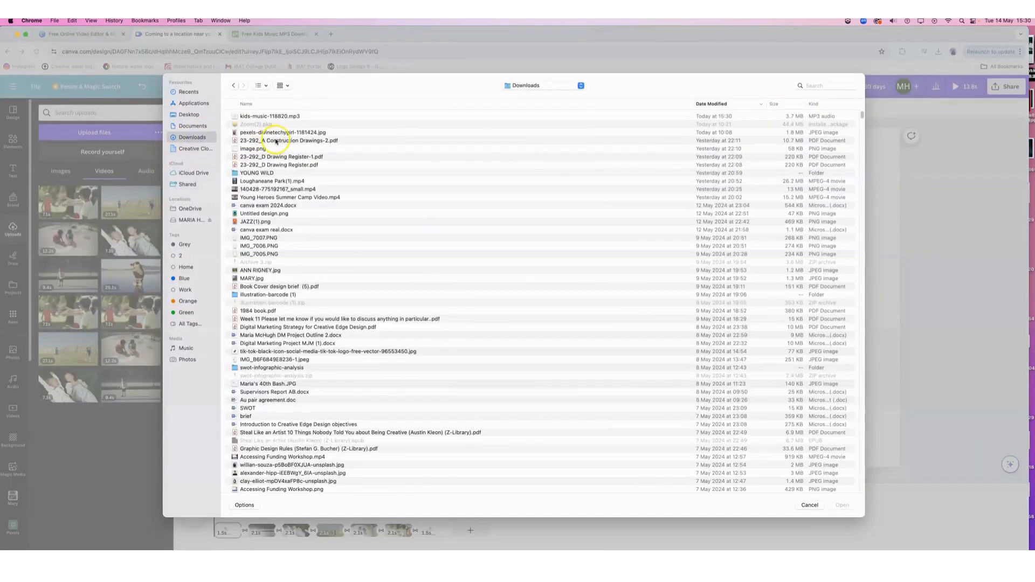
pyautogui.click(277, 117)
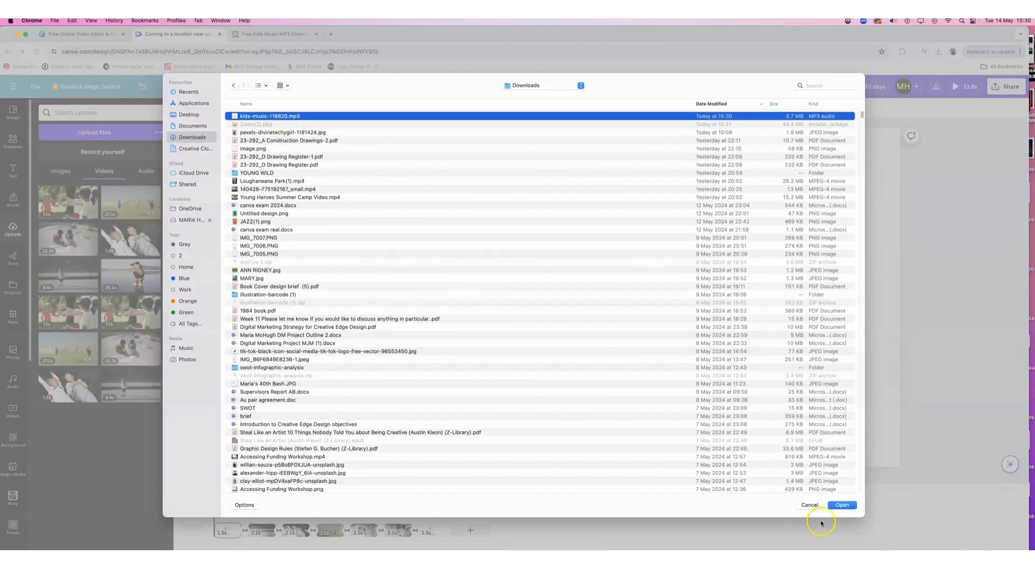
pyautogui.click(841, 505)
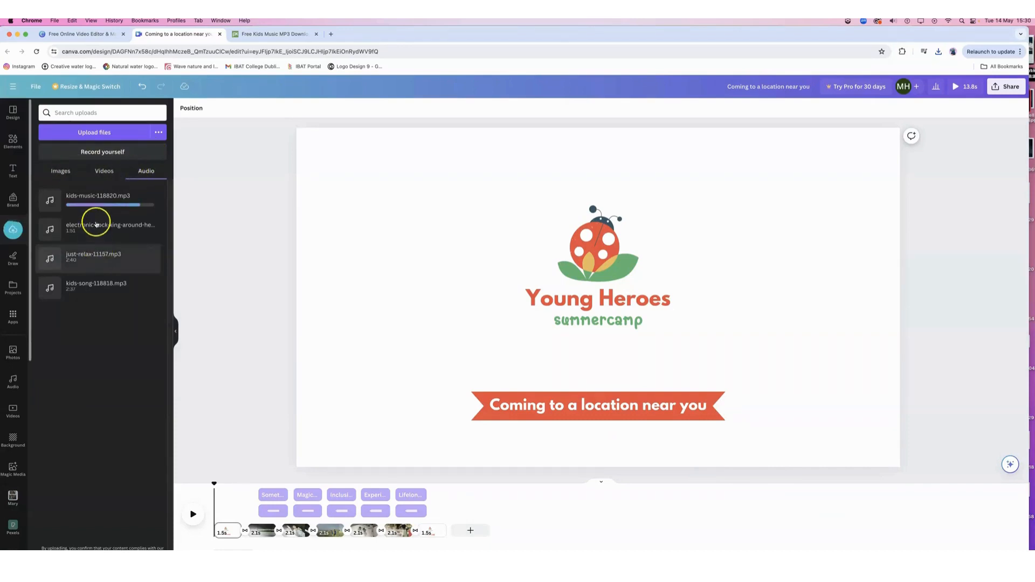
# - Add the kids-music-118820.mp3 track to the video timeline and play the full preview with the music
pyautogui.click(89, 203)
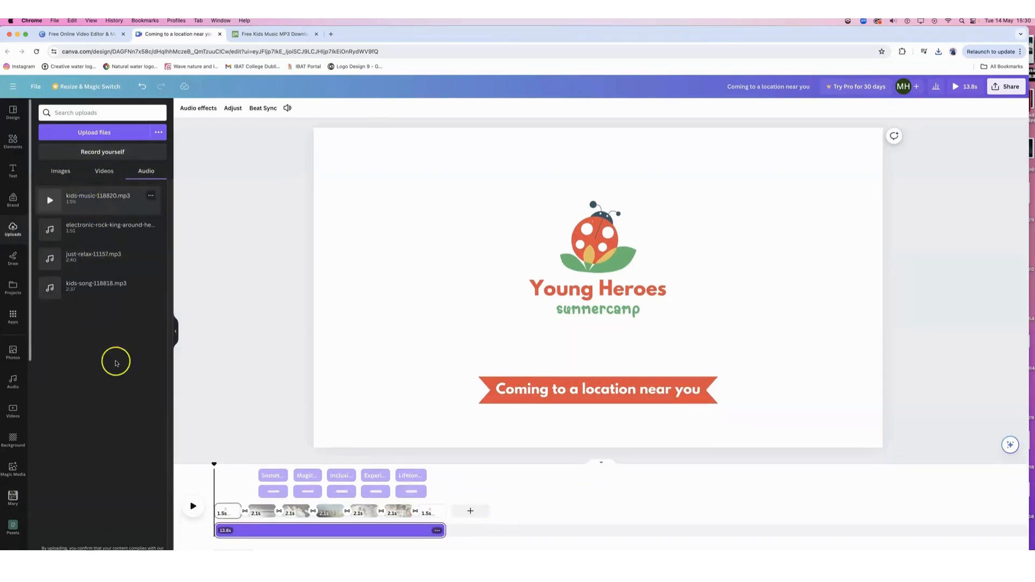
pyautogui.click(963, 86)
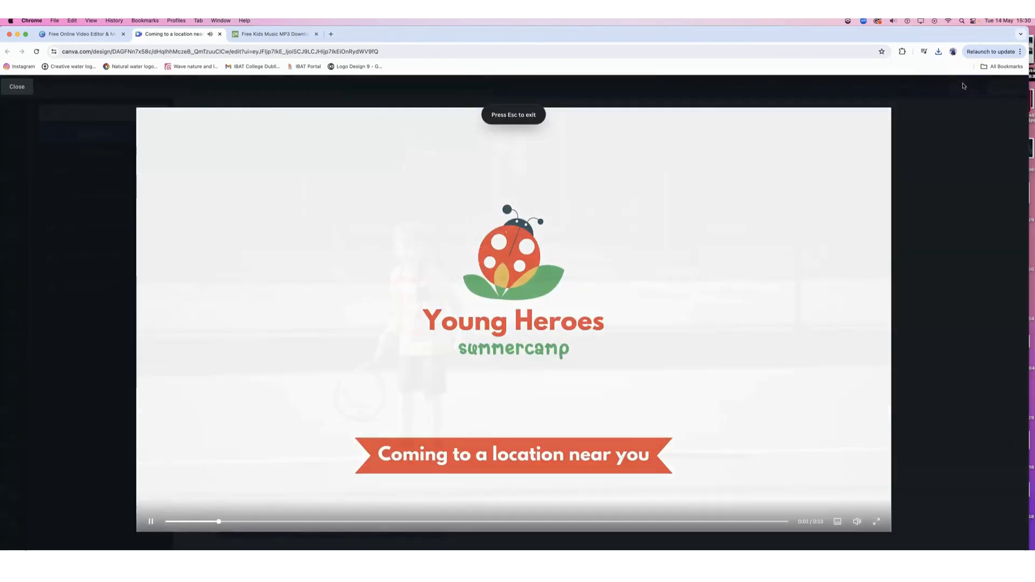